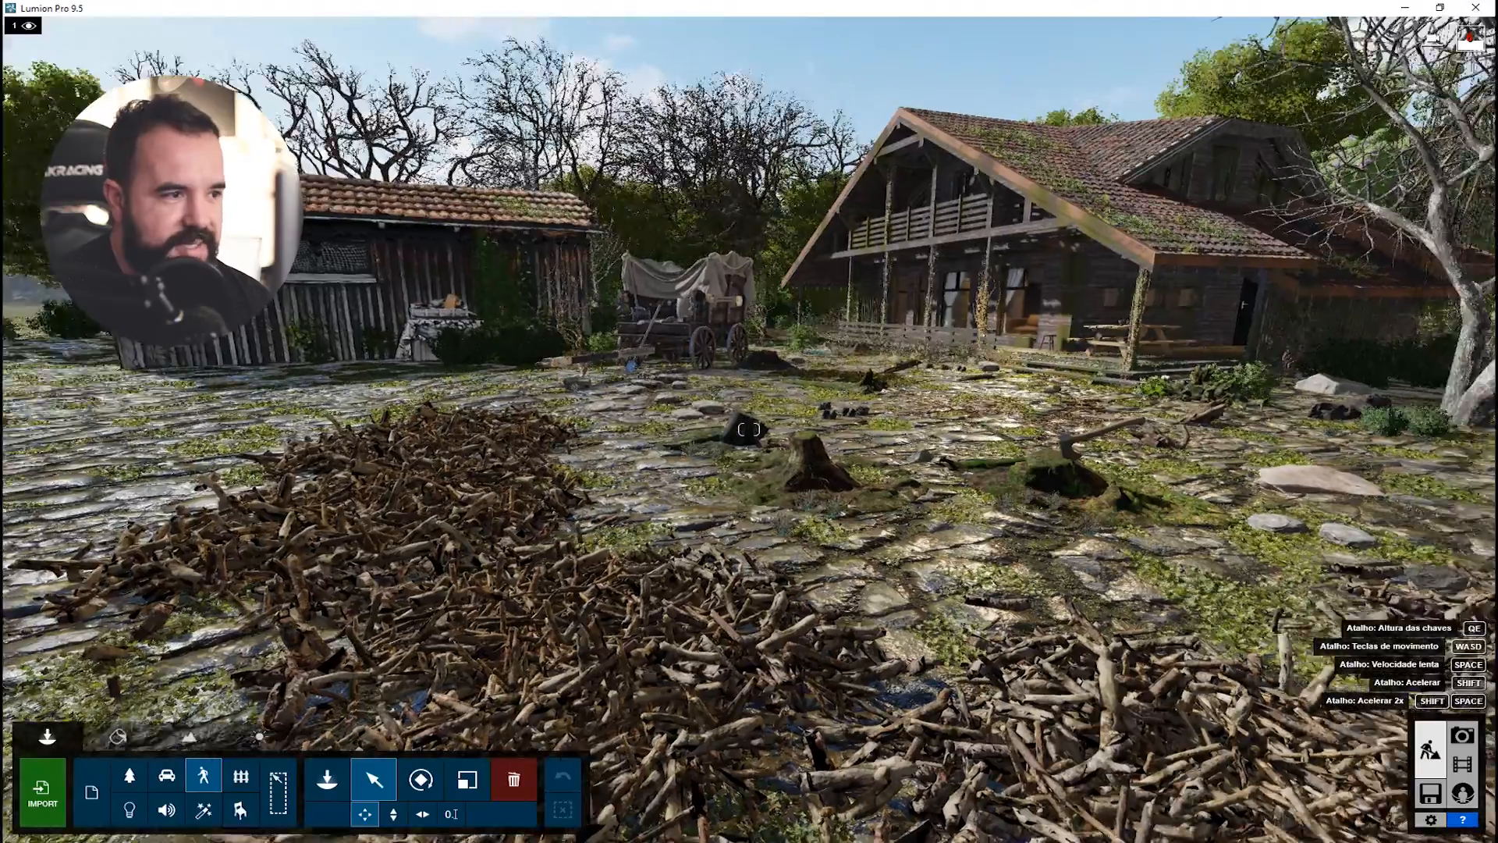
Tour the yard, the branch piles and the surrounding trees, coming back around to face the chalet
{"action": "key", "text": "a"}
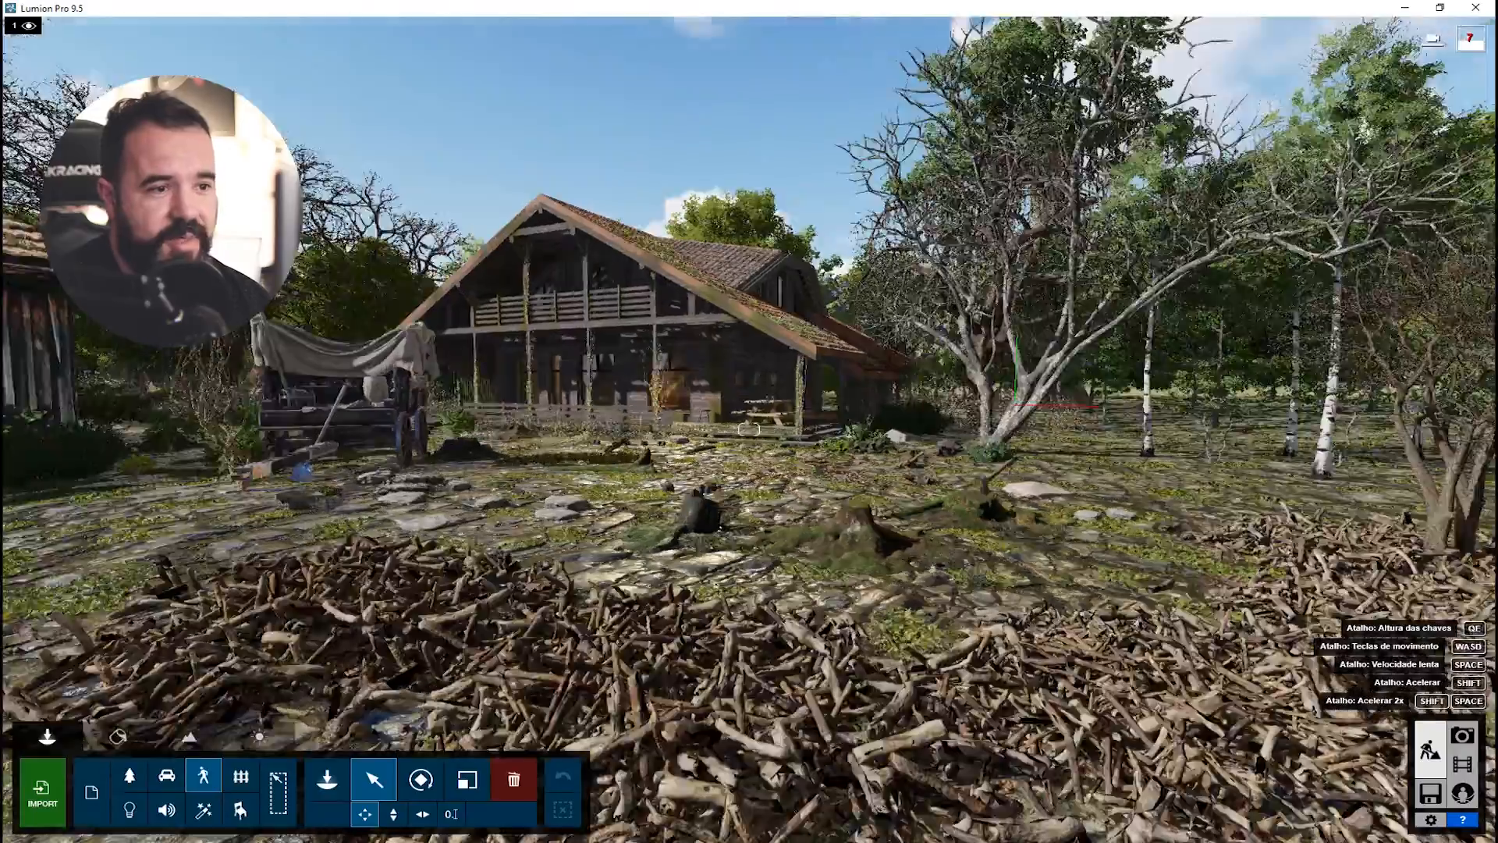
{"action": "key", "text": "a"}
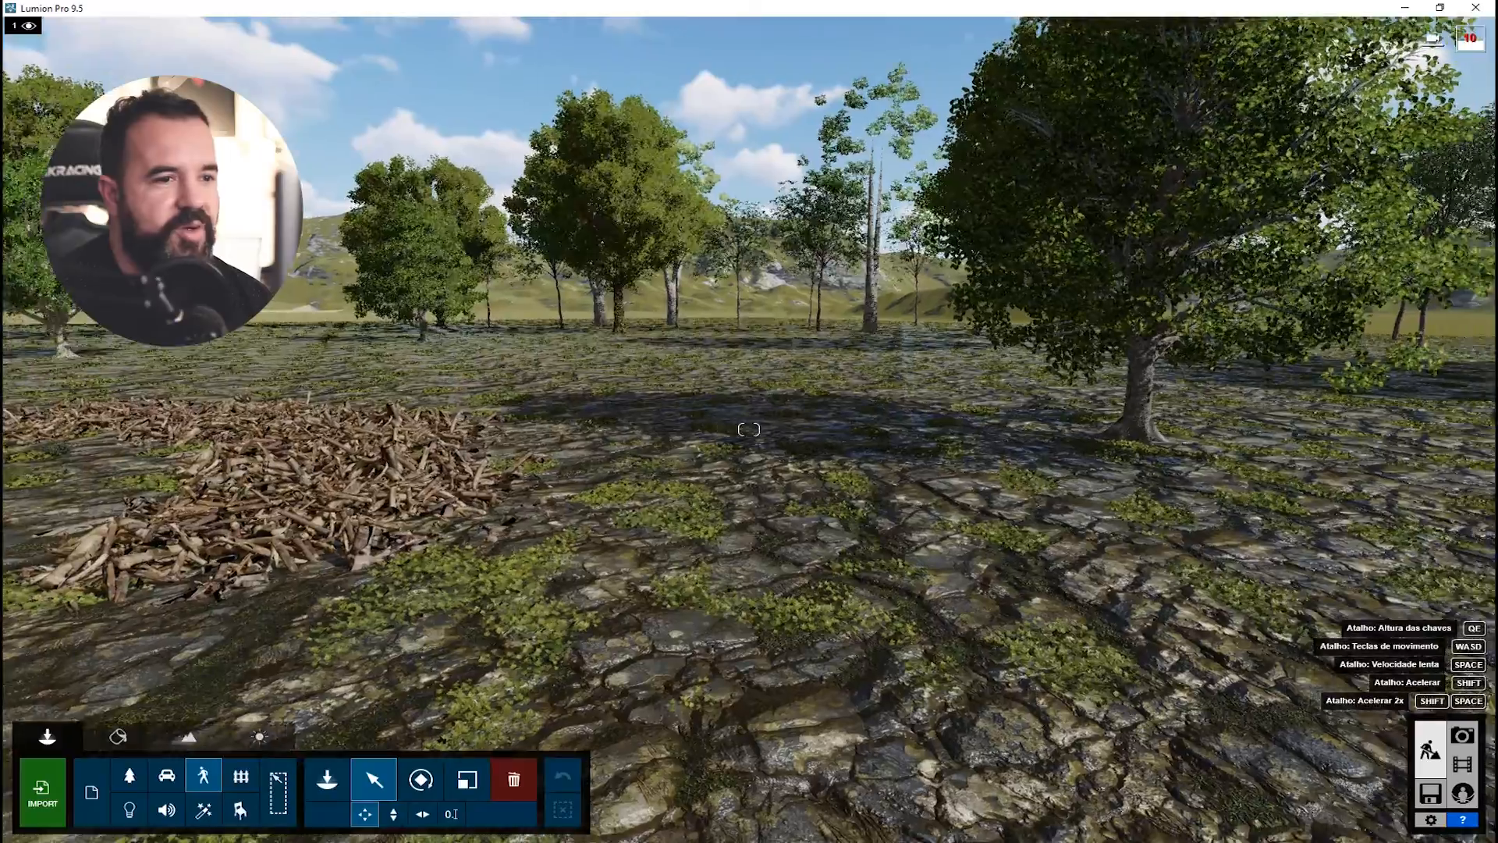
{"action": "key", "text": "w"}
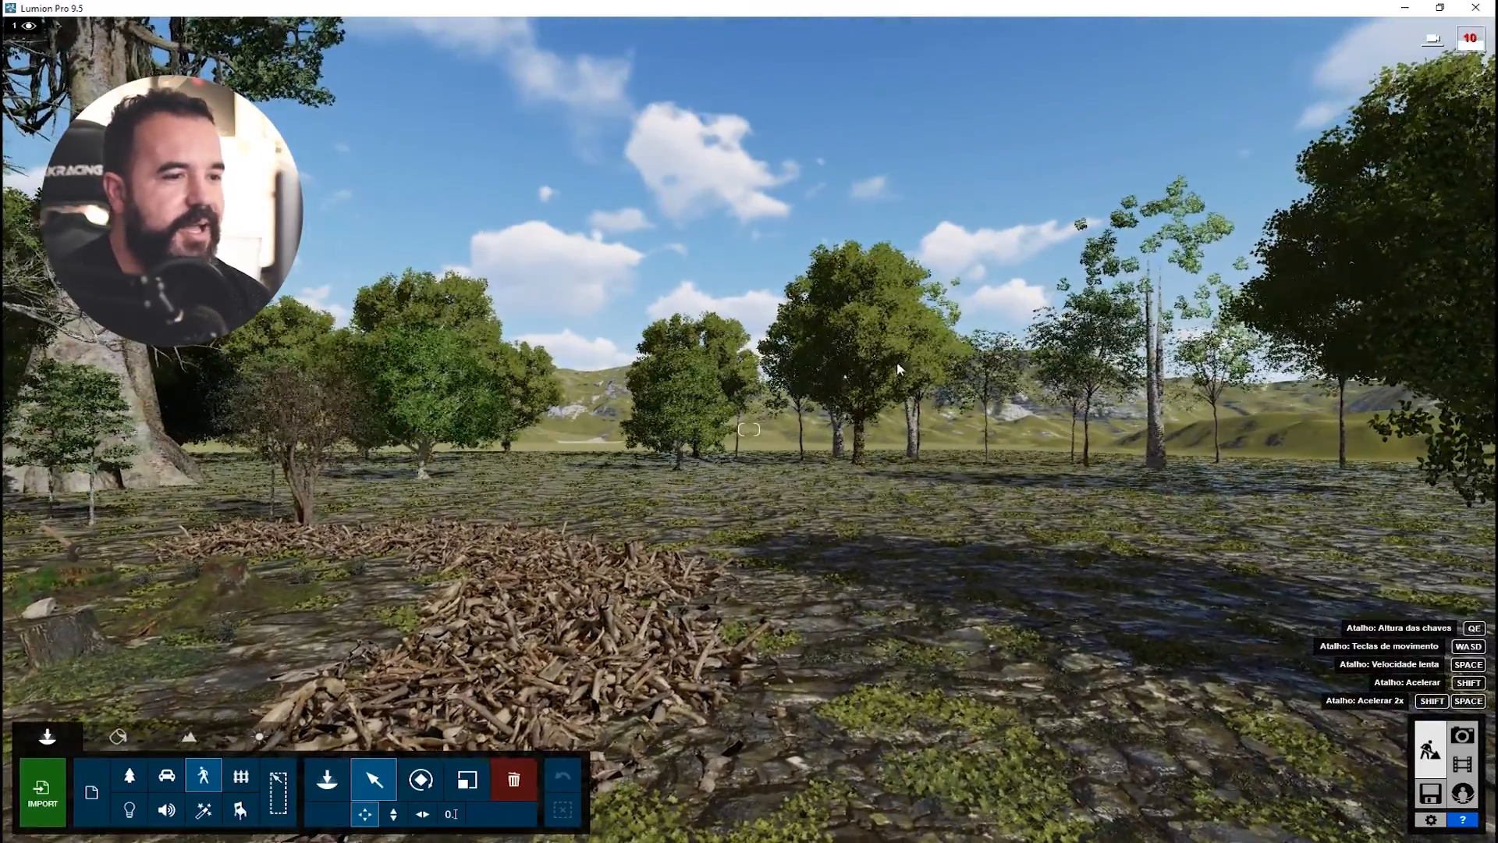
{"action": "left_click_drag", "start_coordinate": [897, 362], "coordinate": [489, 381]}
{"action": "key", "text": "s"}
{"action": "key", "text": "d"}
{"action": "key", "text": "d"}
{"action": "key", "text": "s"}
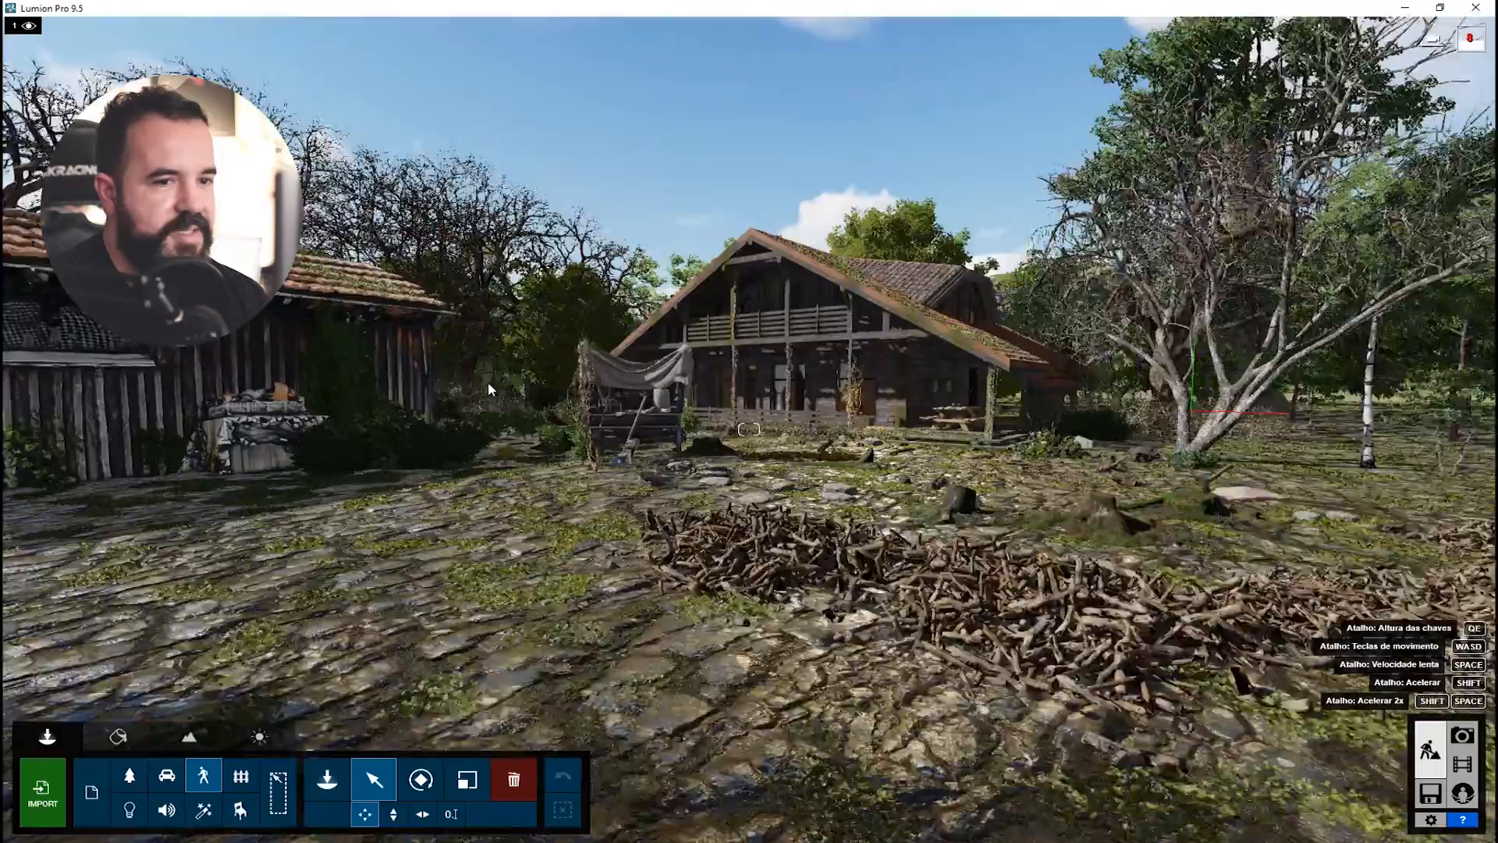
Examine the chalet, shed and stone yard from raised and lowered camera heights and from different distances
{"action": "key", "text": "q"}
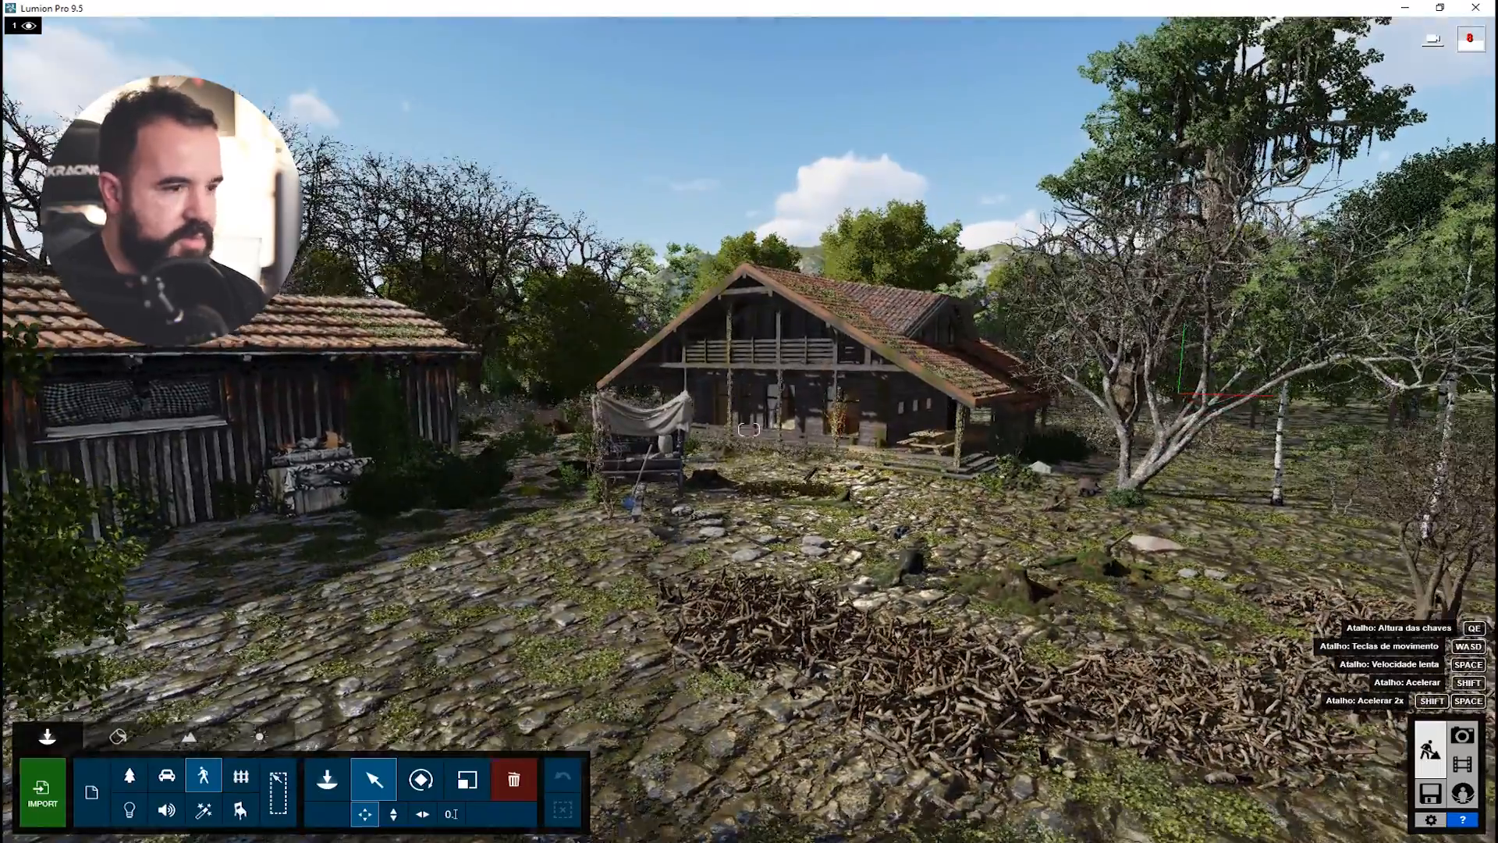
{"action": "key", "text": "e"}
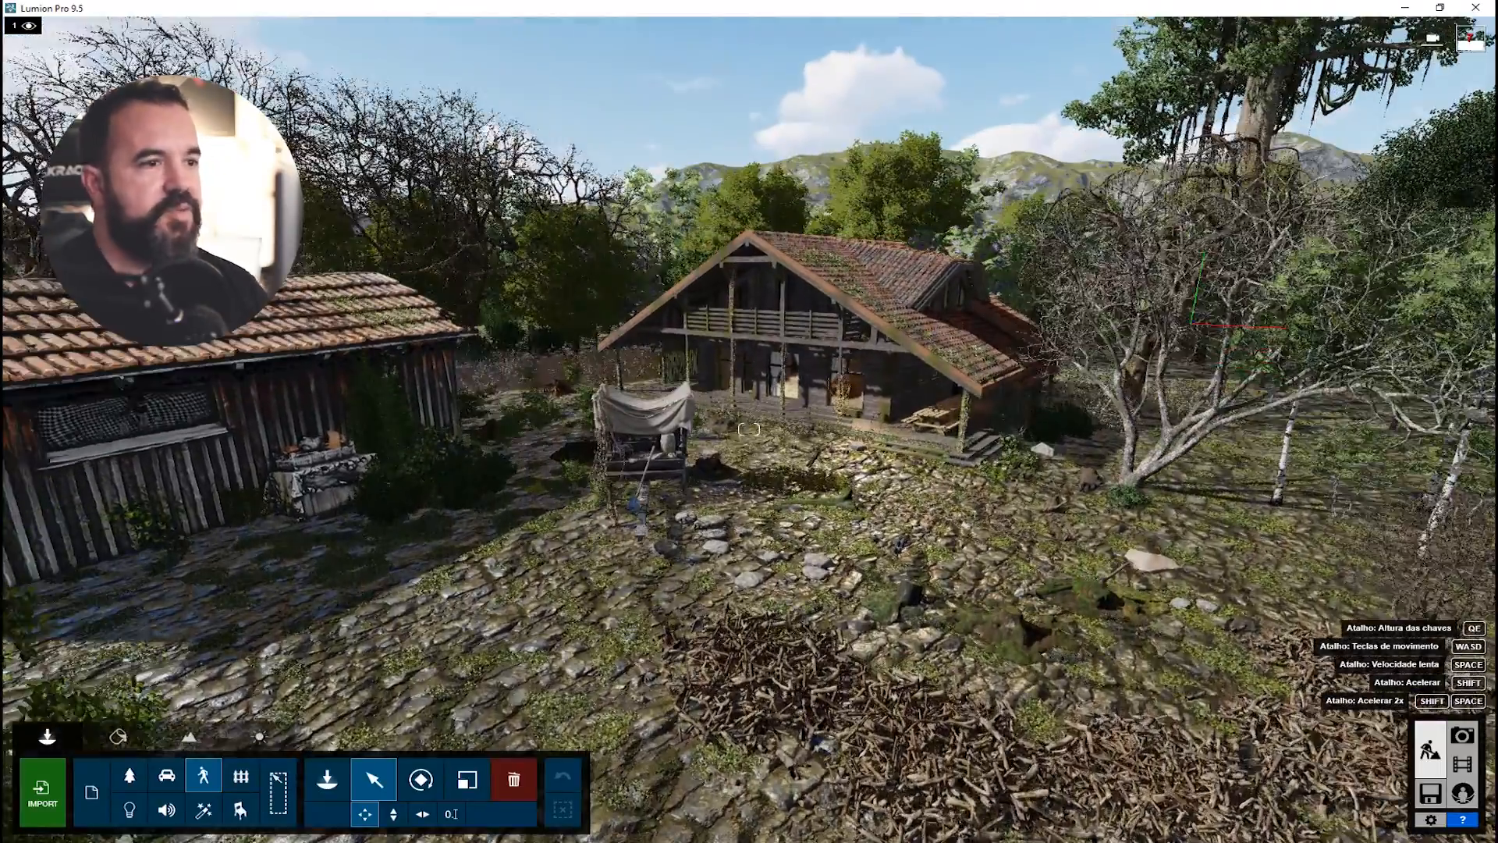
{"action": "key", "text": "q"}
{"action": "key", "text": "w"}
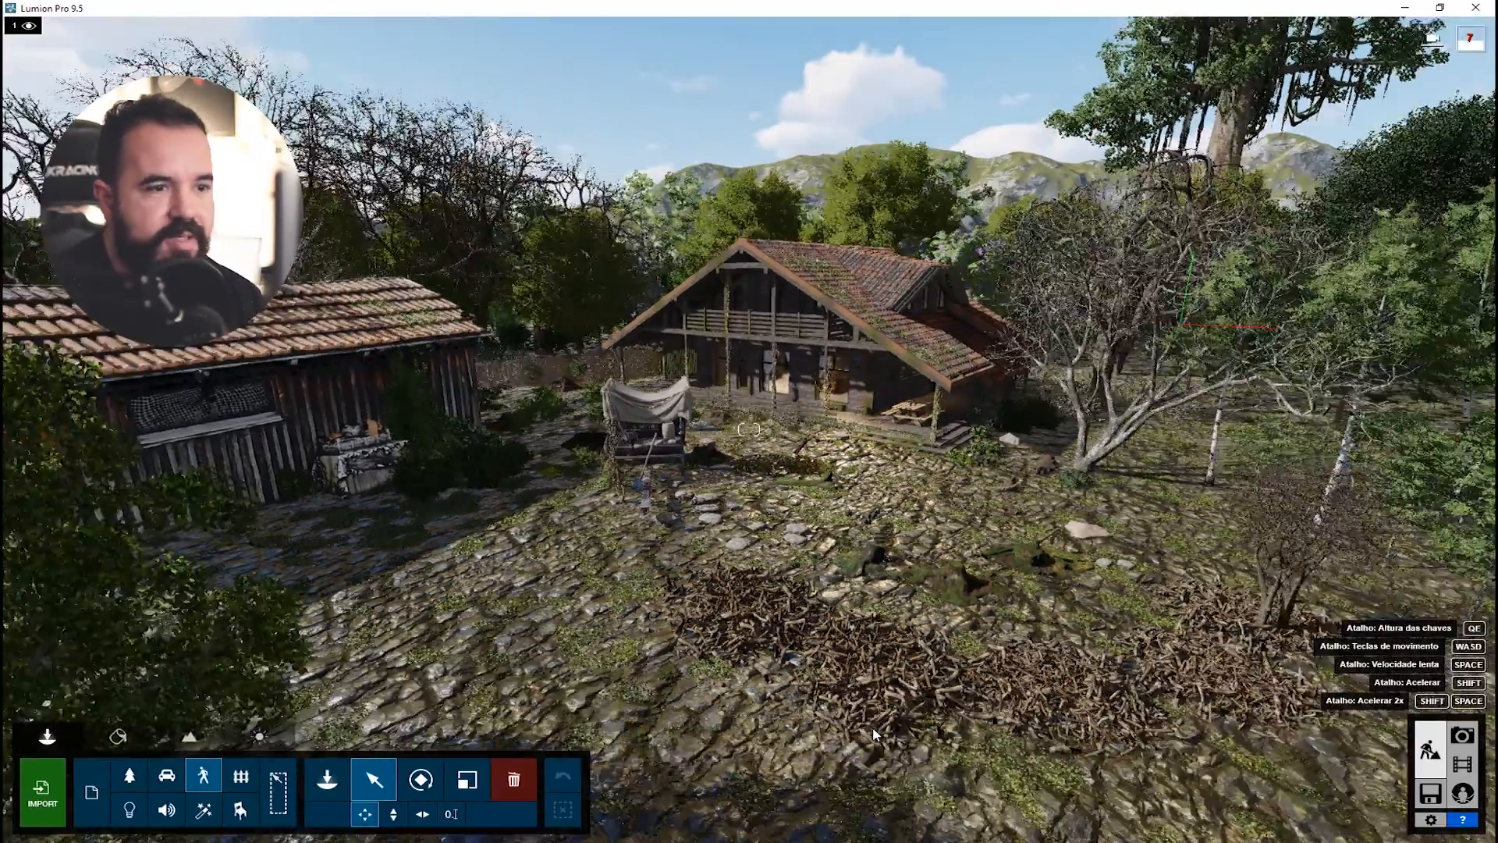
{"action": "key", "text": "w"}
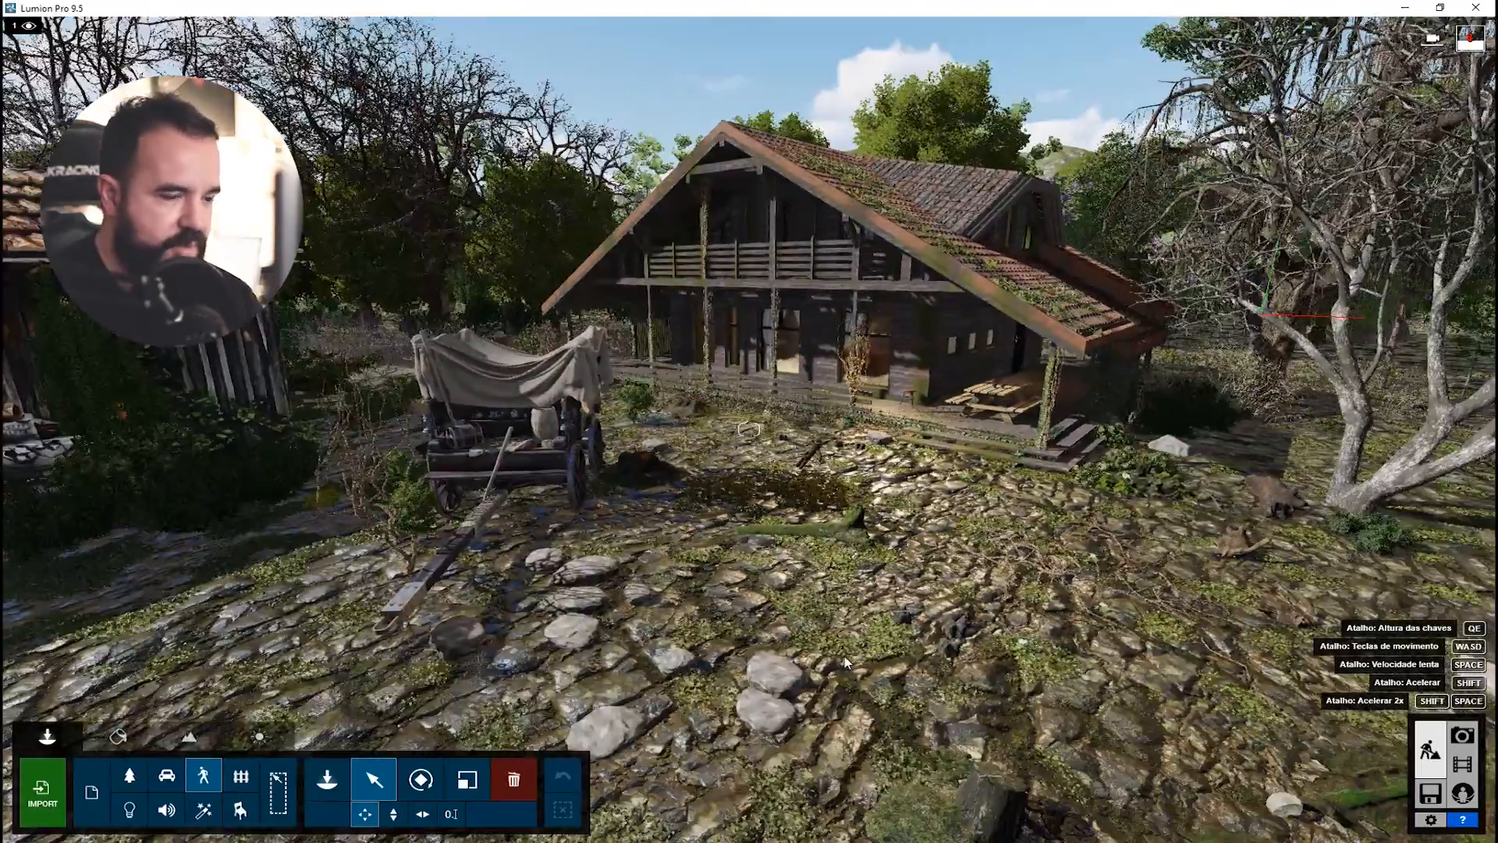
{"action": "key", "text": "s"}
{"action": "key", "text": "w"}
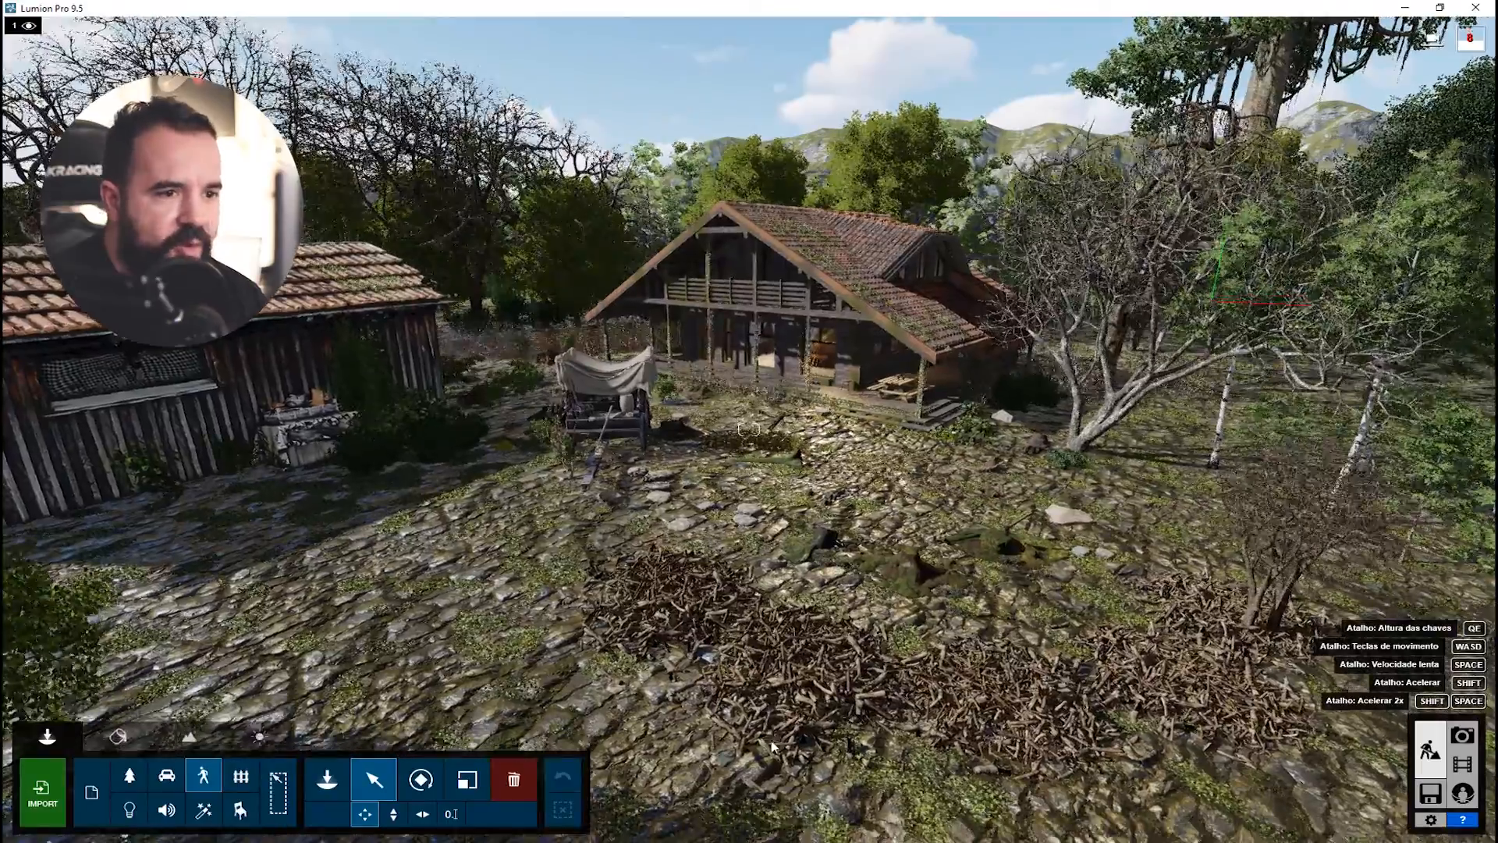
{"action": "key", "text": "w"}
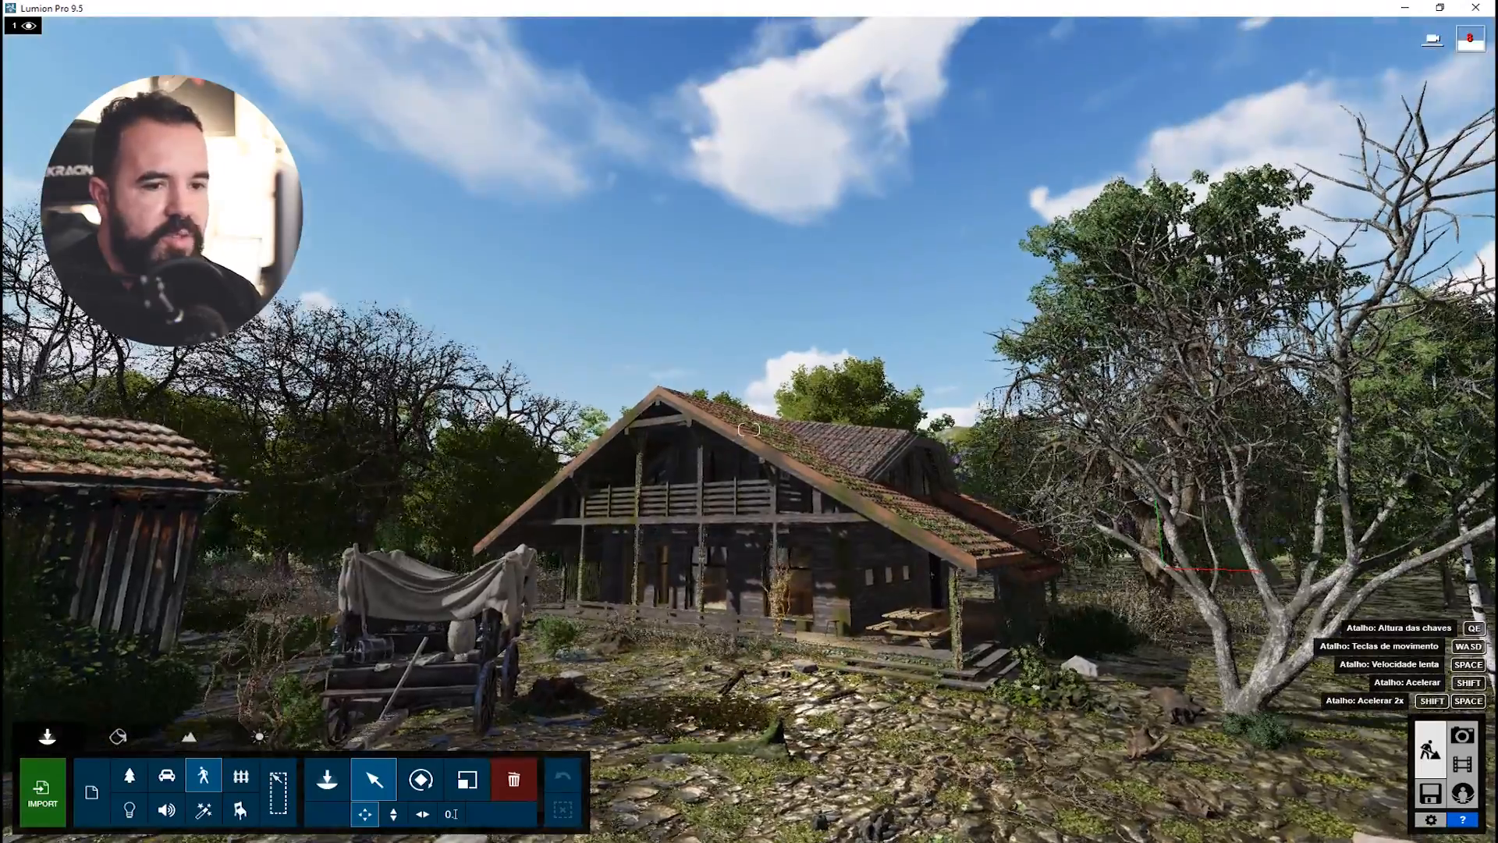
{"action": "left_click_drag", "start_coordinate": [749, 429], "coordinate": [765, 582]}
{"action": "key", "text": "q"}
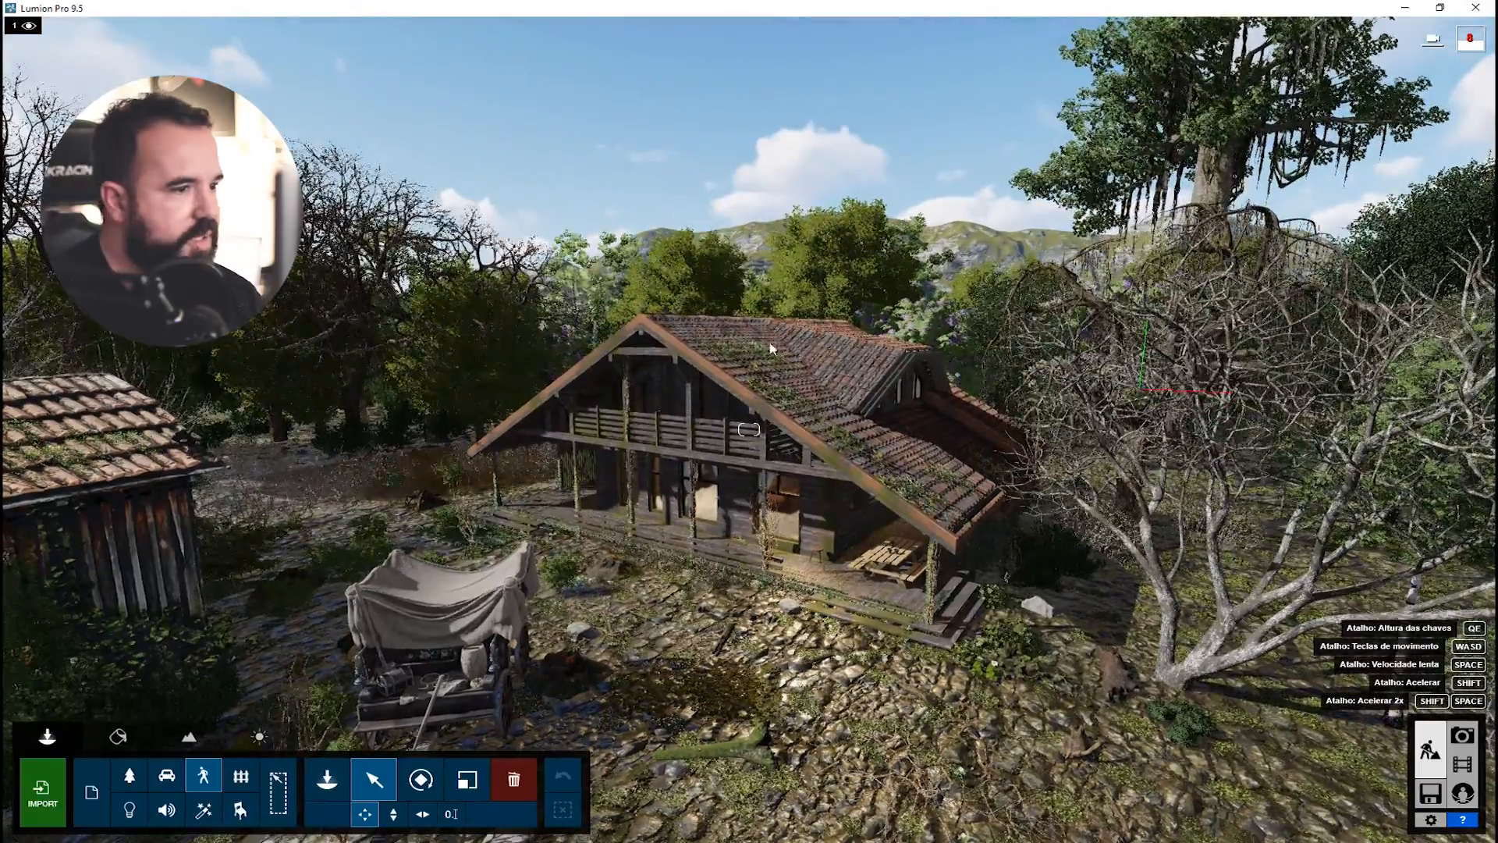
{"action": "key", "text": "e"}
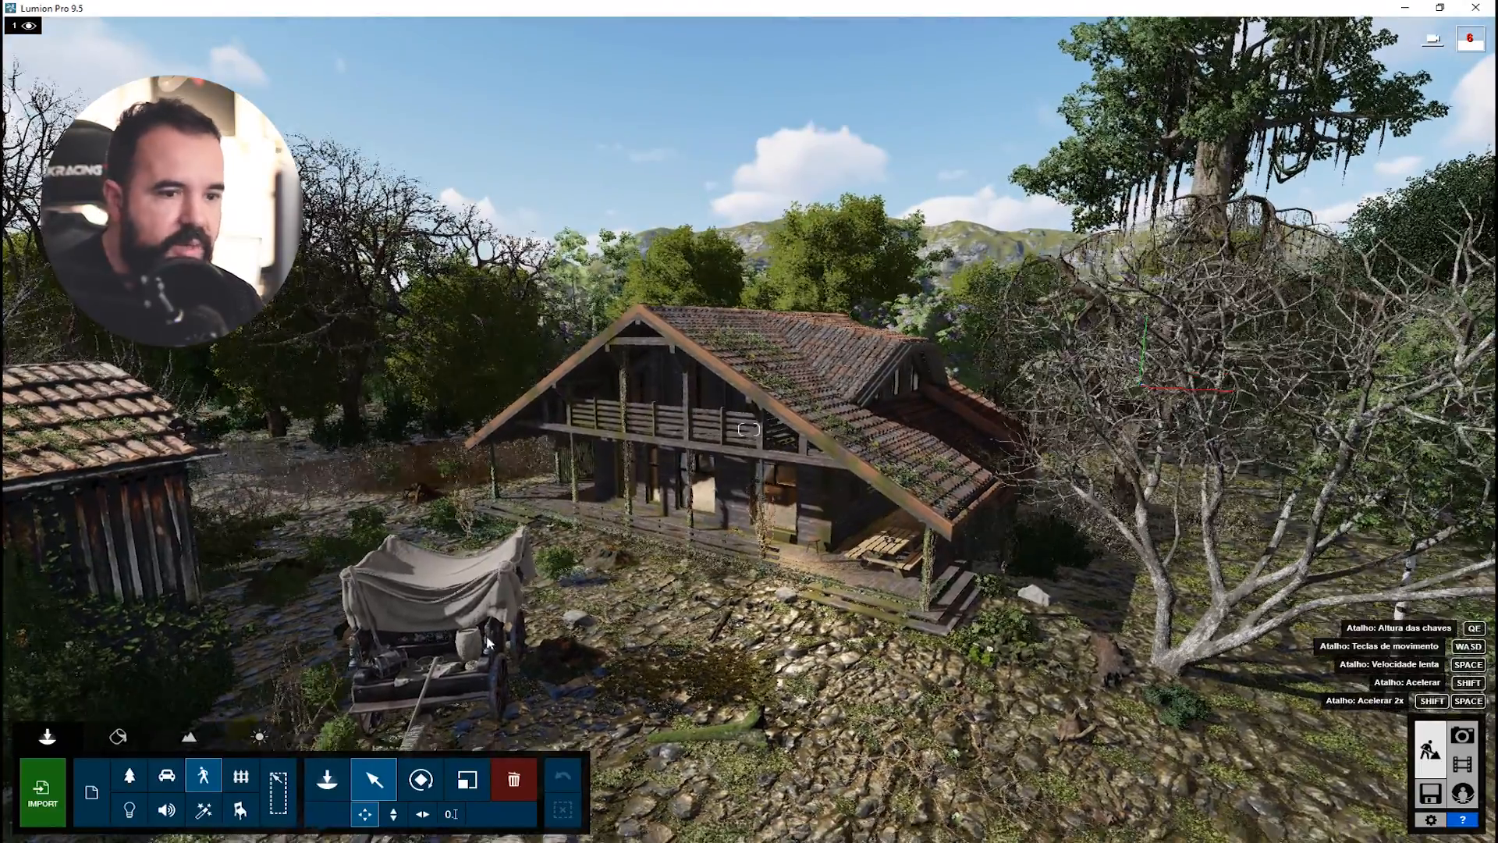
Examine the chalet's front yard from farther and nearer viewpoints, covering the covered wagon, tree stumps, branch piles and facade
{"action": "key", "text": "w"}
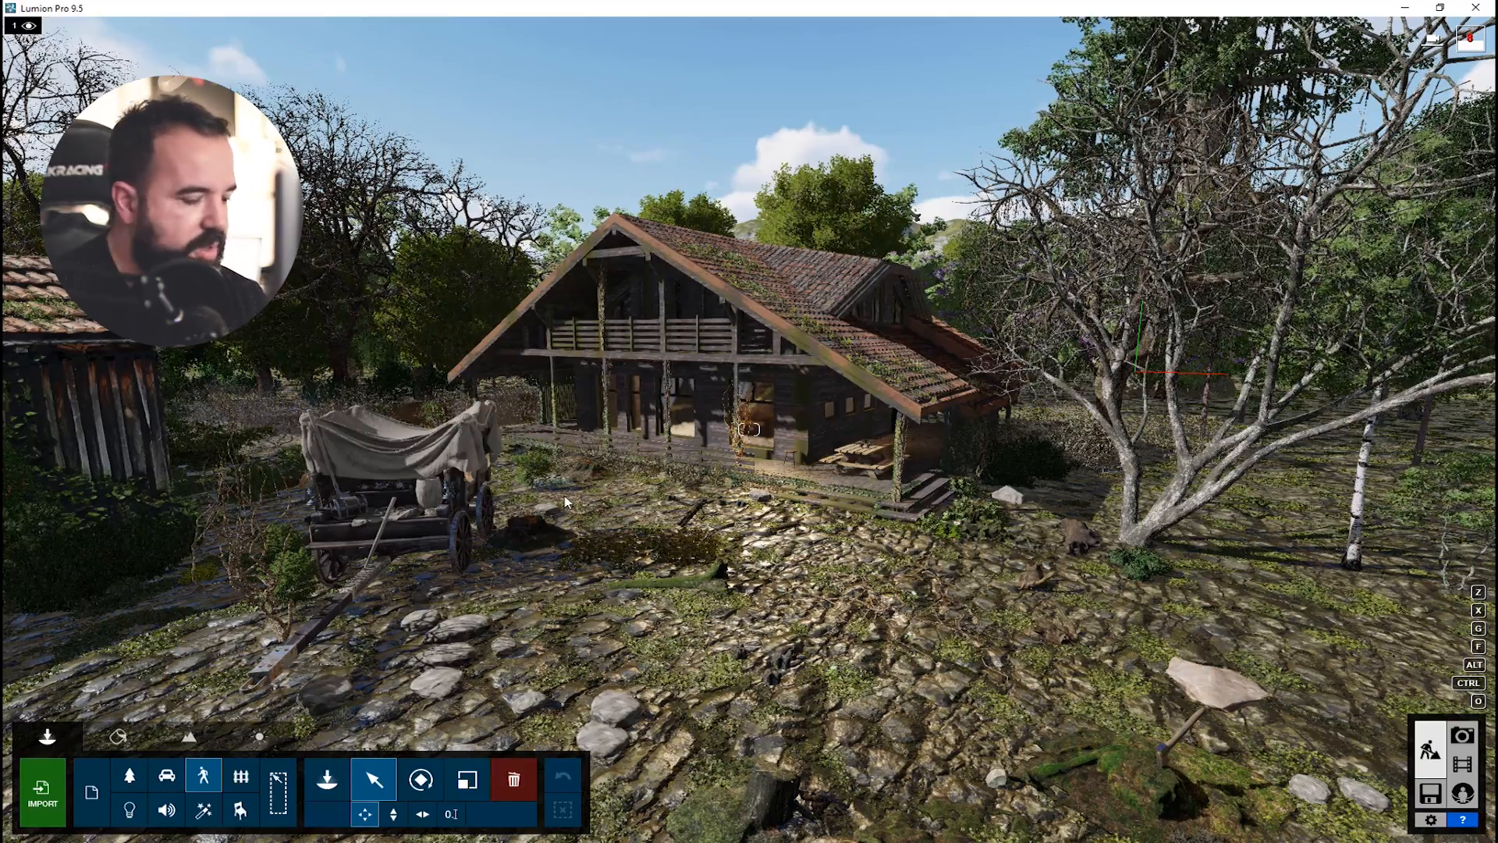
{"action": "key", "text": "s"}
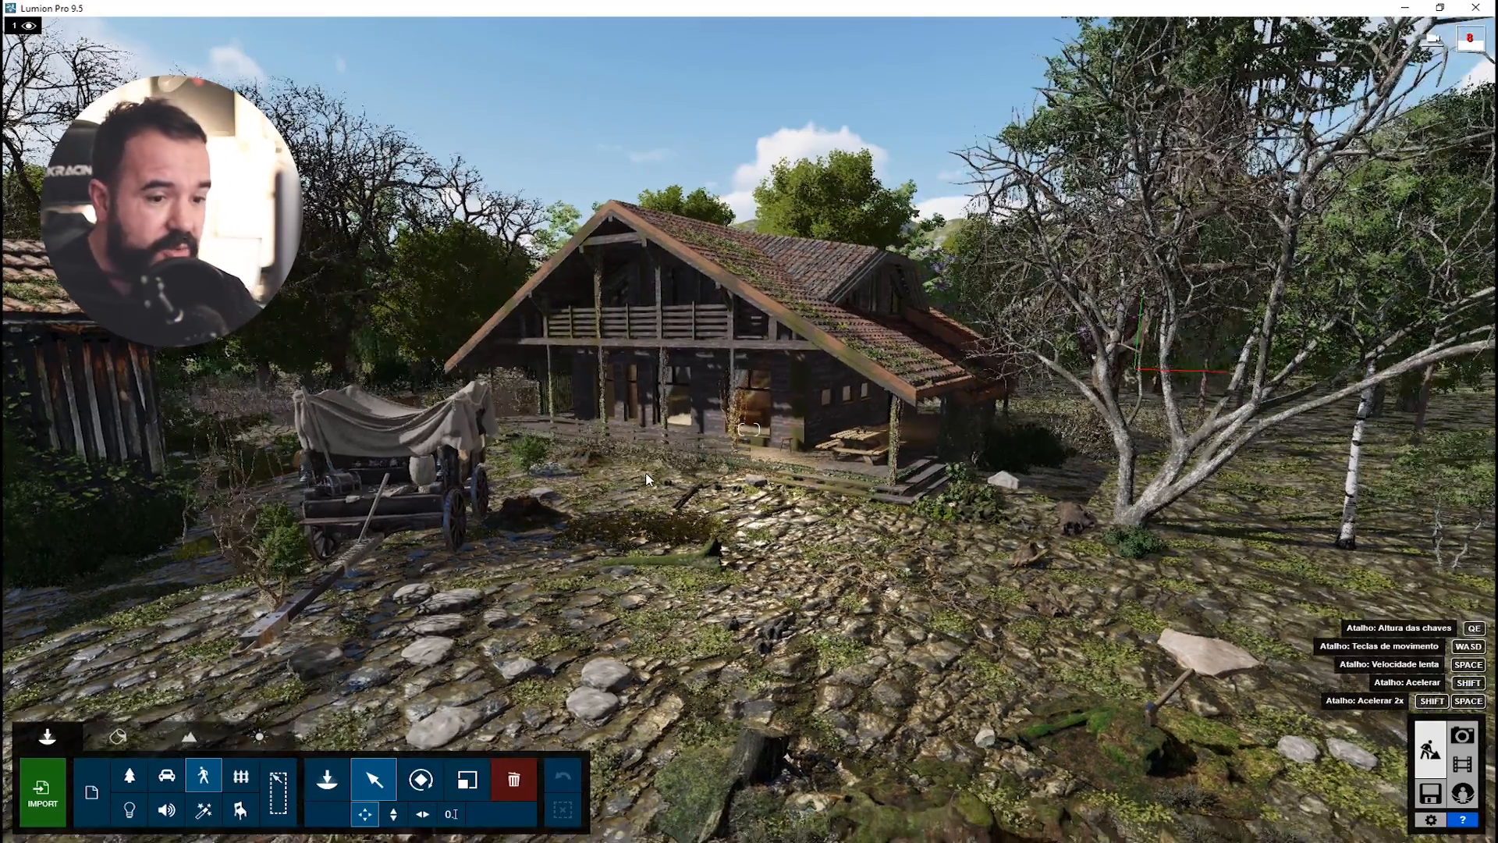
{"action": "key", "text": "s"}
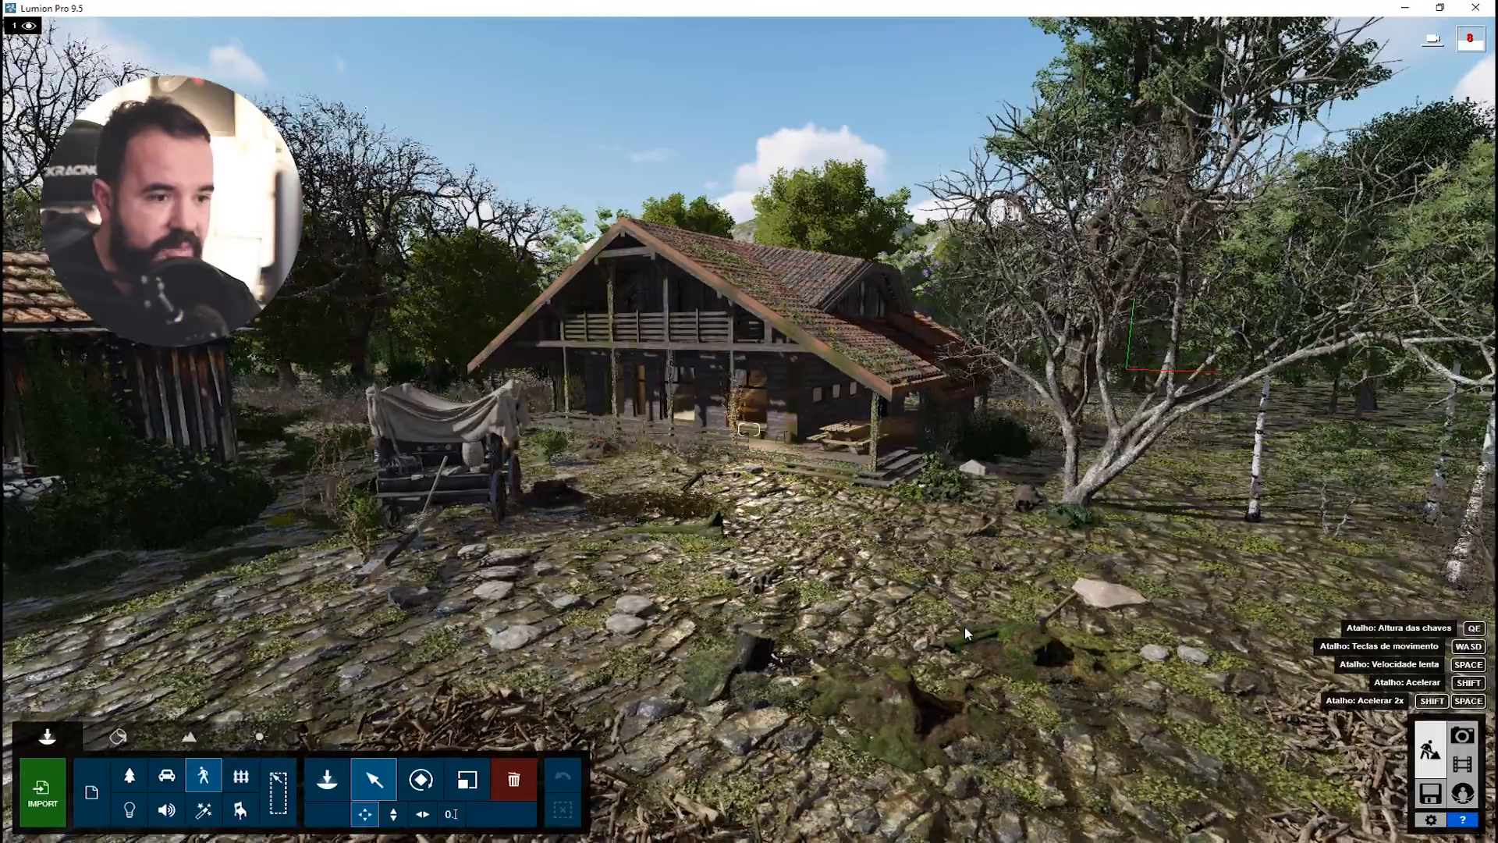
{"action": "key", "text": "s"}
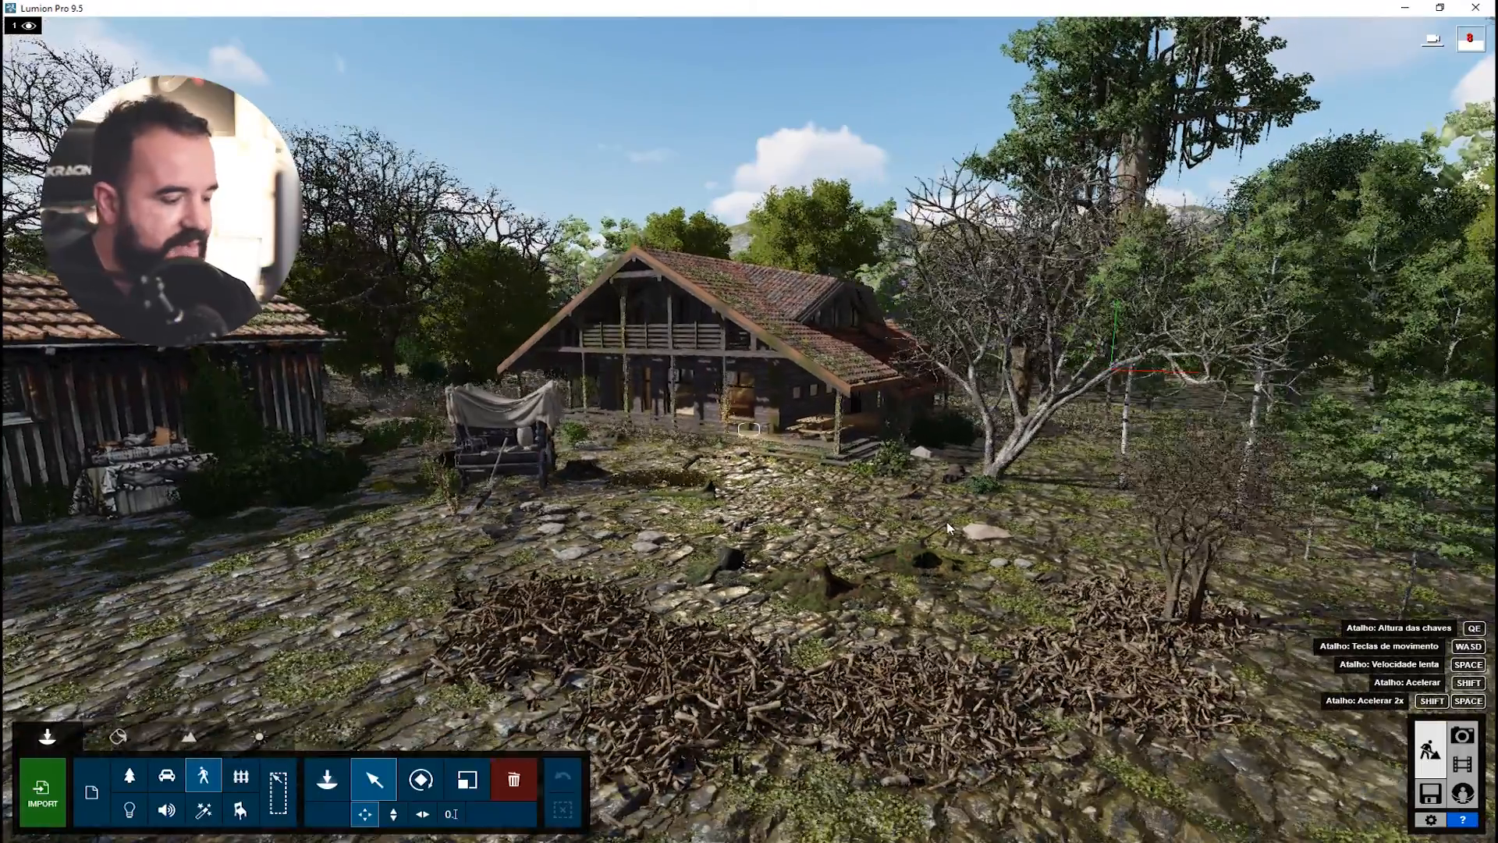
{"action": "key", "text": "w"}
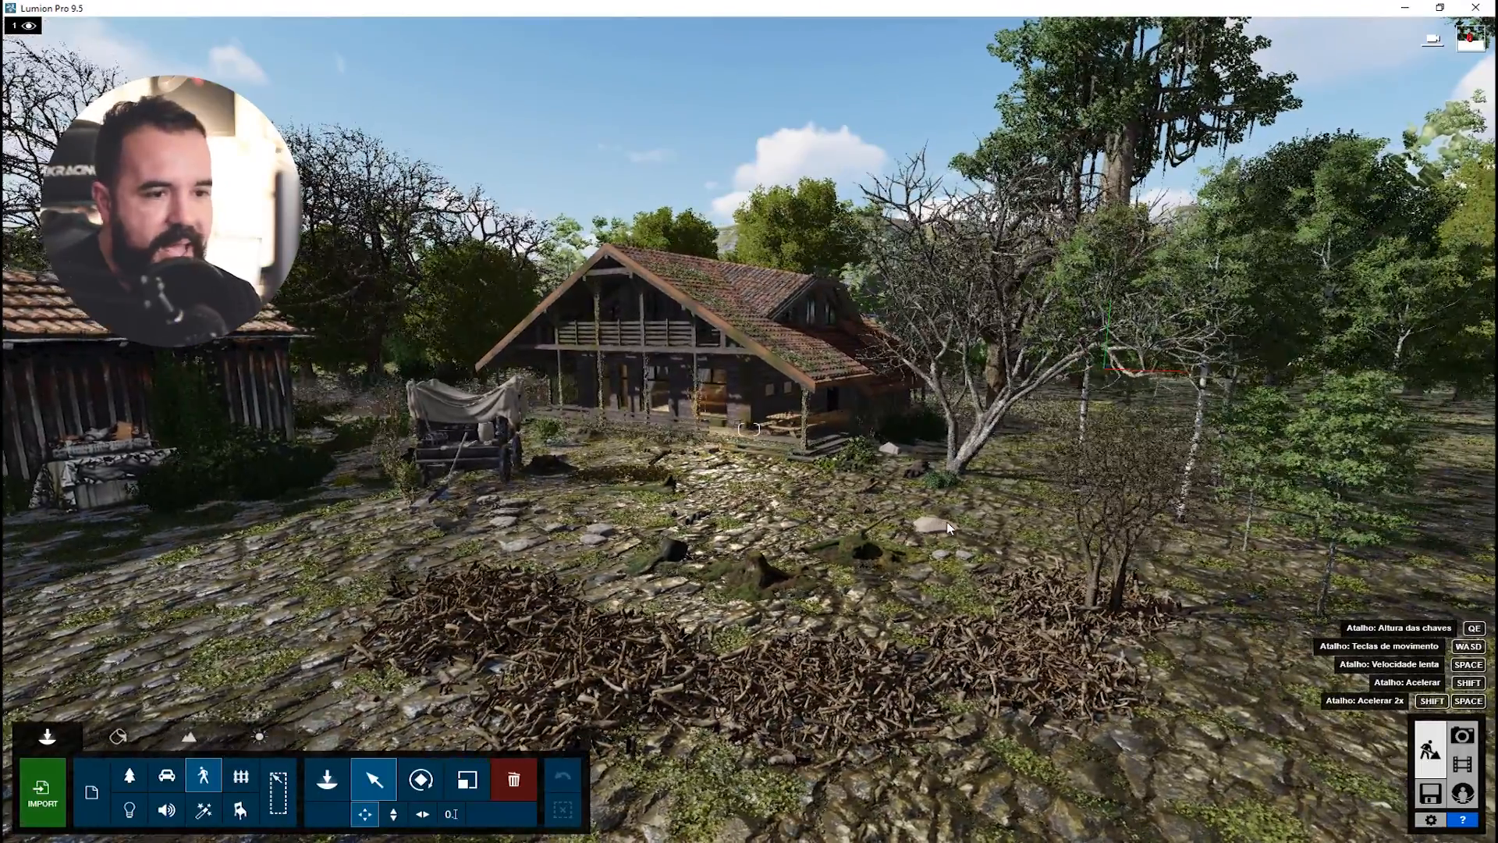
{"action": "key", "text": "w"}
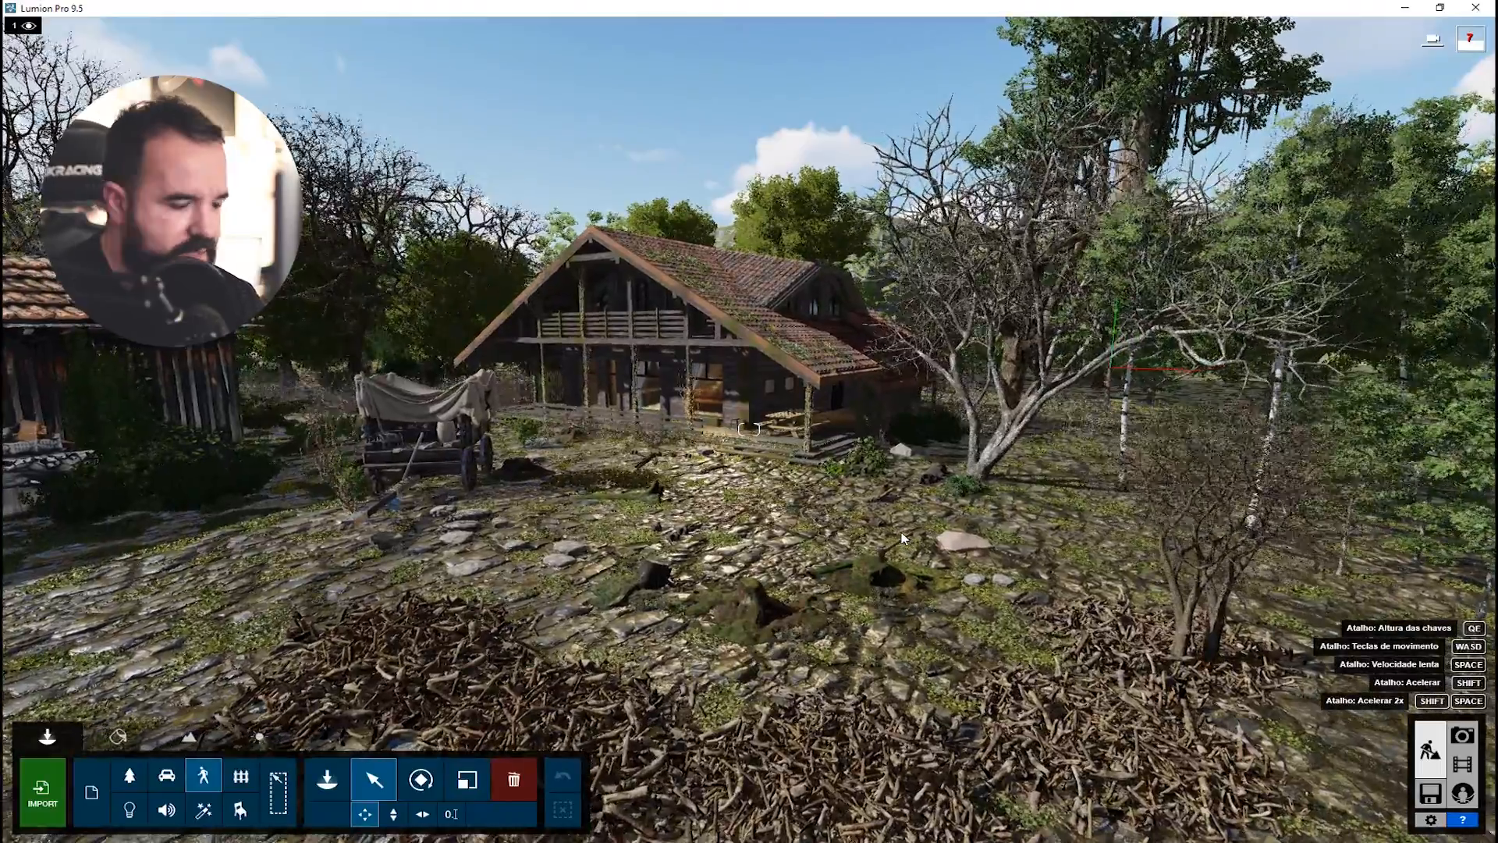
{"action": "key", "text": "w"}
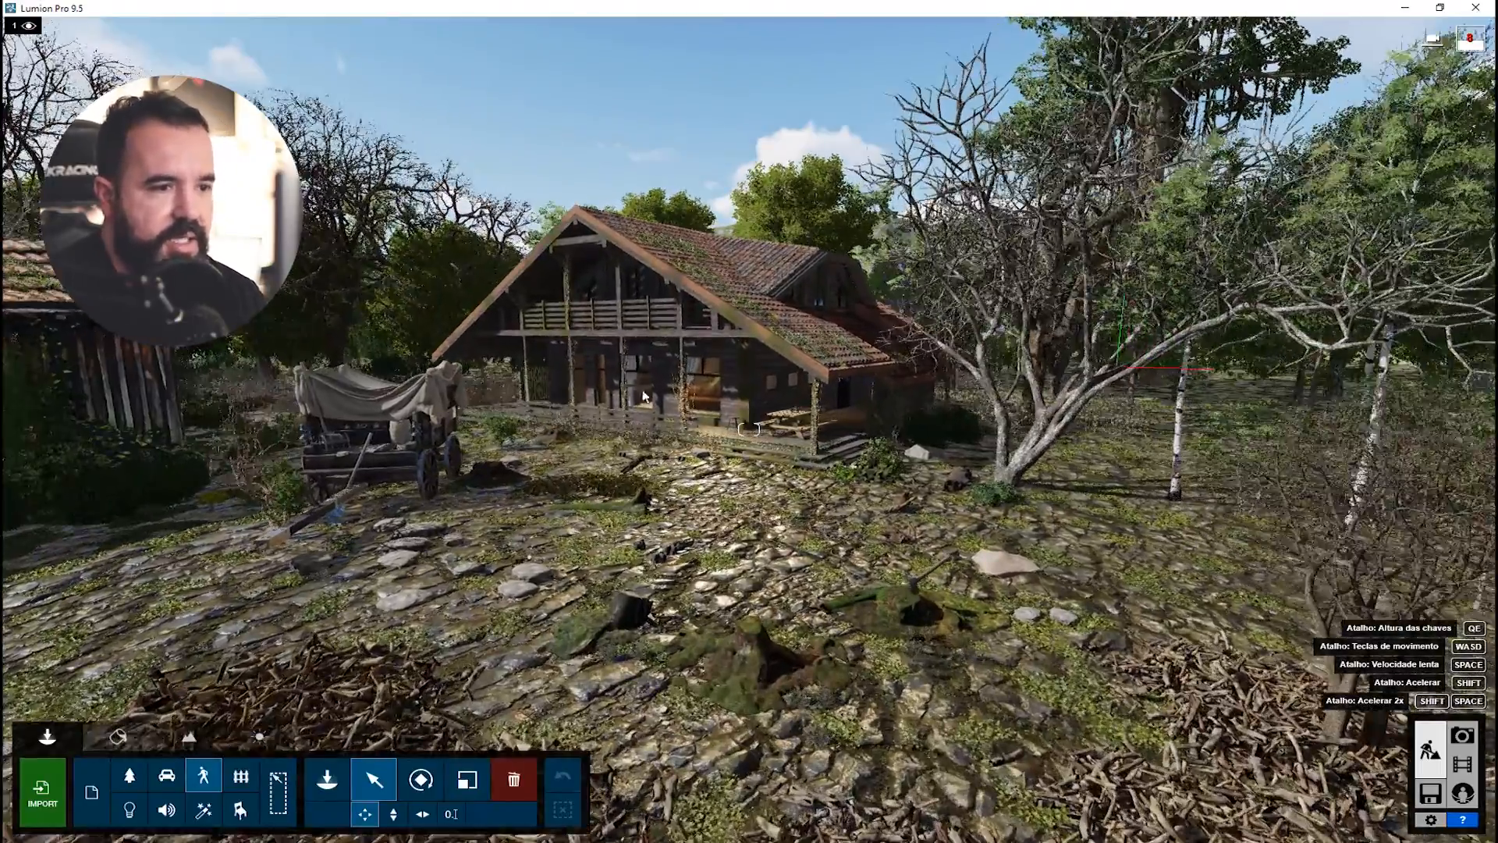
{"action": "key", "text": "w"}
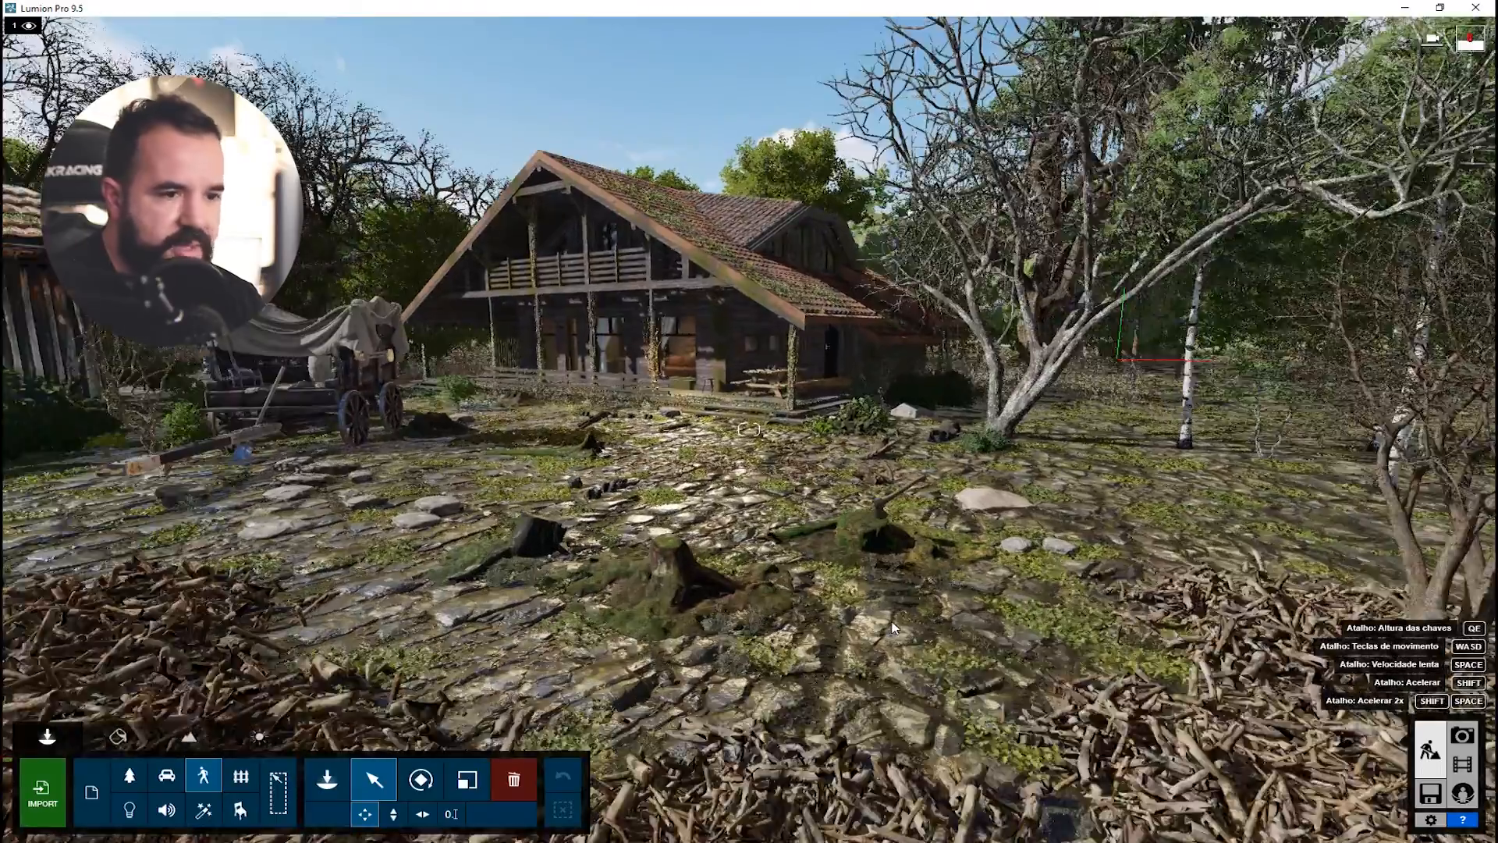
{"action": "key", "text": "w"}
{"action": "left_click_drag", "start_coordinate": [894, 628], "coordinate": [826, 569]}
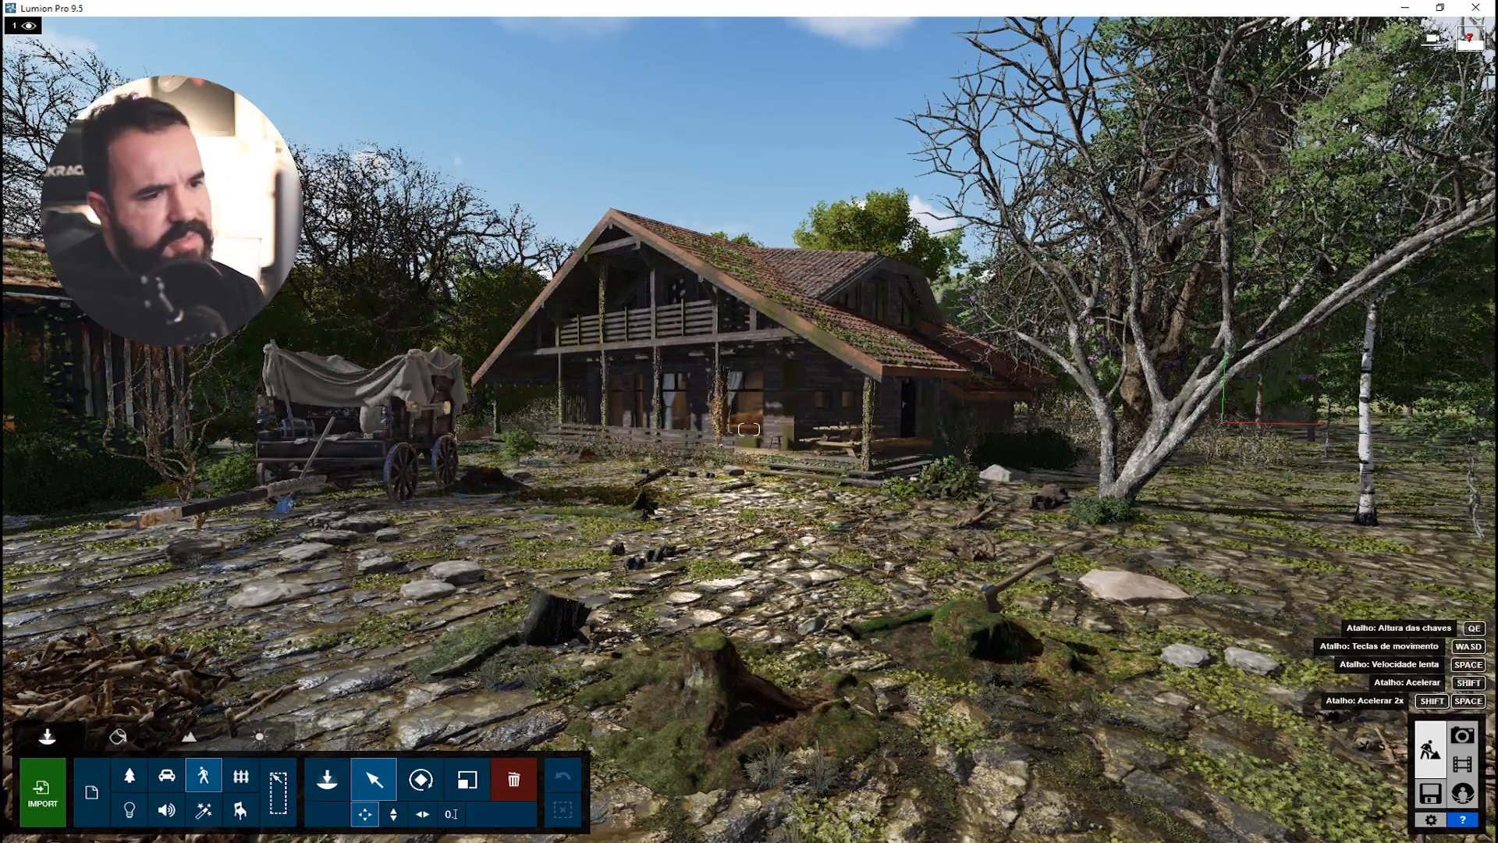
{"action": "left_click_drag", "start_coordinate": [836, 525], "coordinate": [781, 524]}
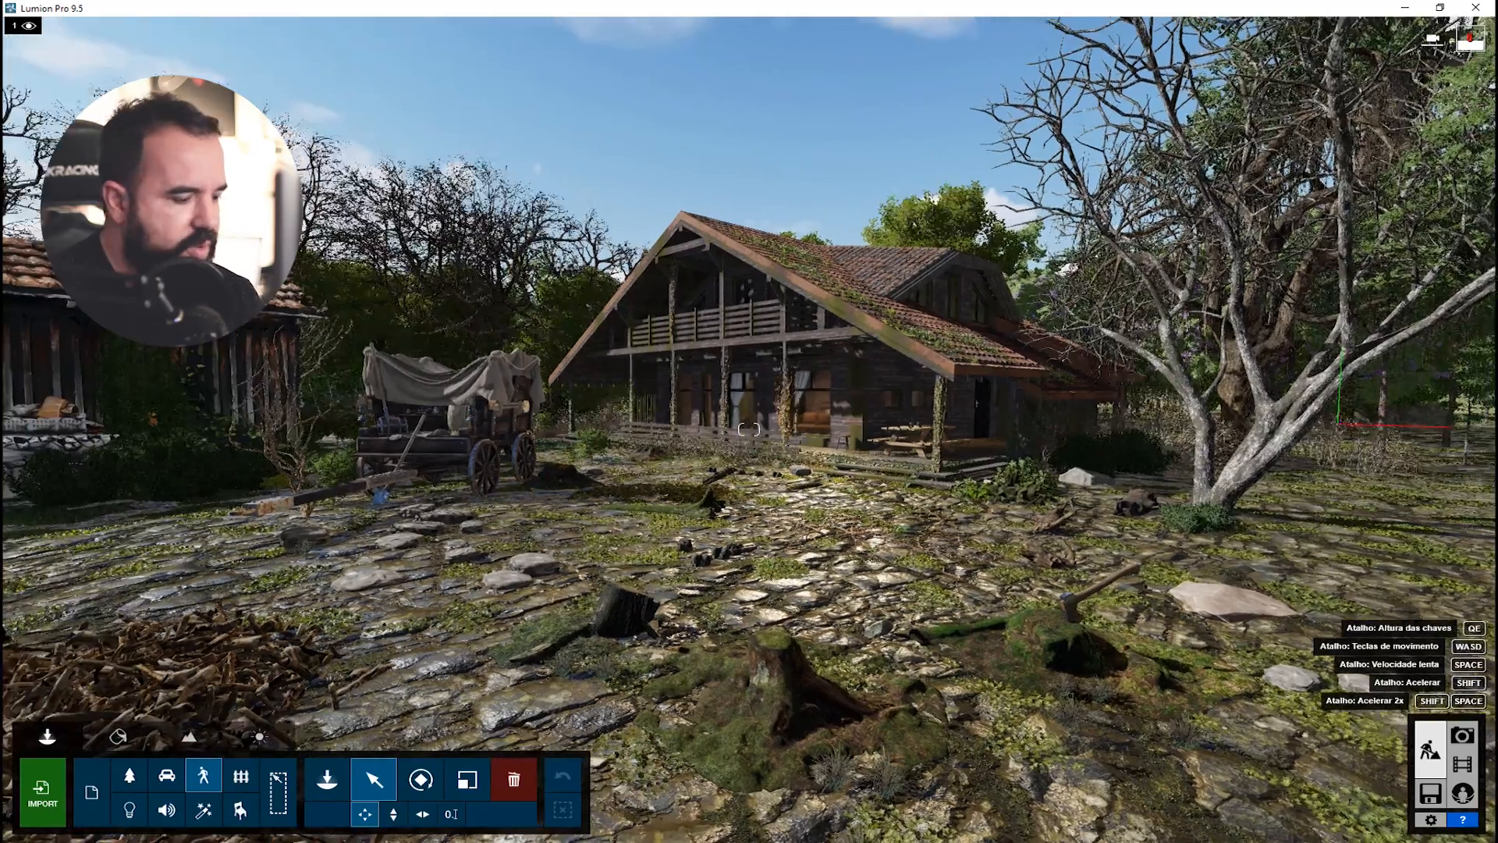
{"action": "key", "text": "s"}
{"action": "key", "text": "d"}
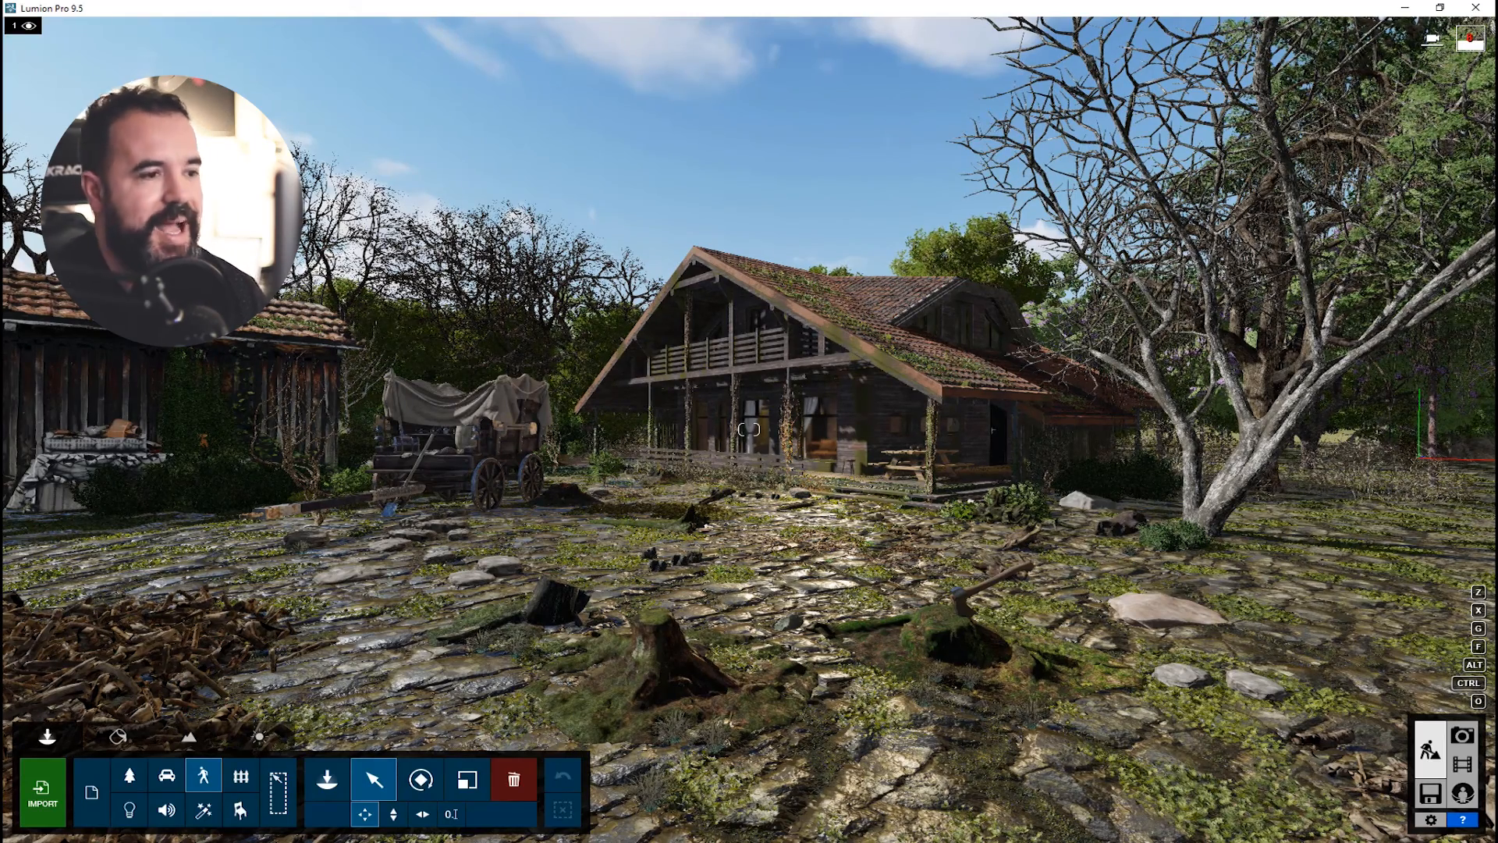
{"action": "mouse_move", "coordinate": [780, 525]}
{"action": "left_mouse_down"}
{"action": "mouse_move", "coordinate": [740, 523]}
{"action": "mouse_move", "coordinate": [771, 538]}
{"action": "left_mouse_up"}
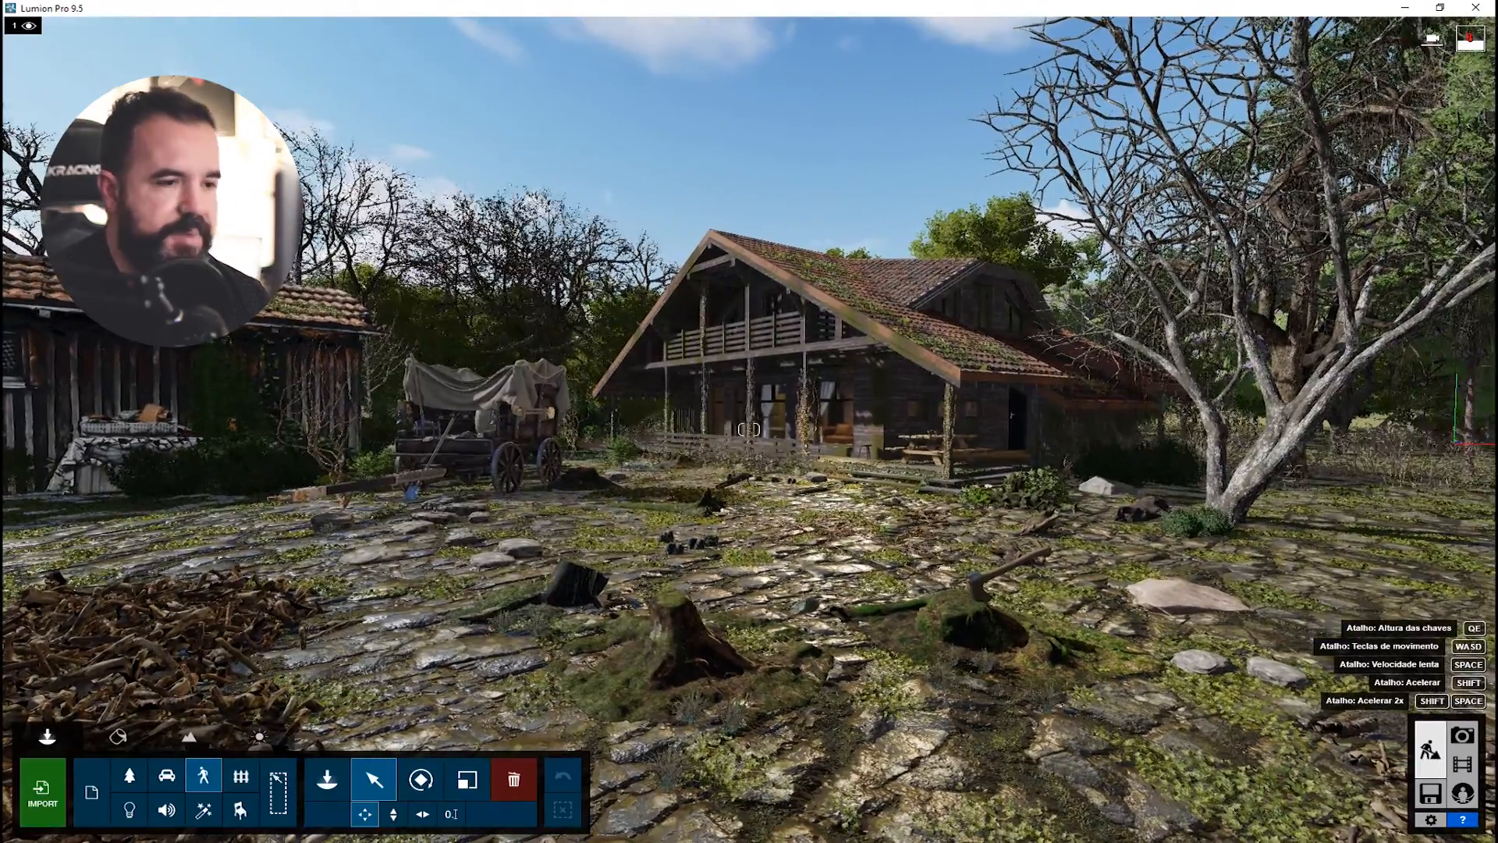
{"action": "key", "text": "w"}
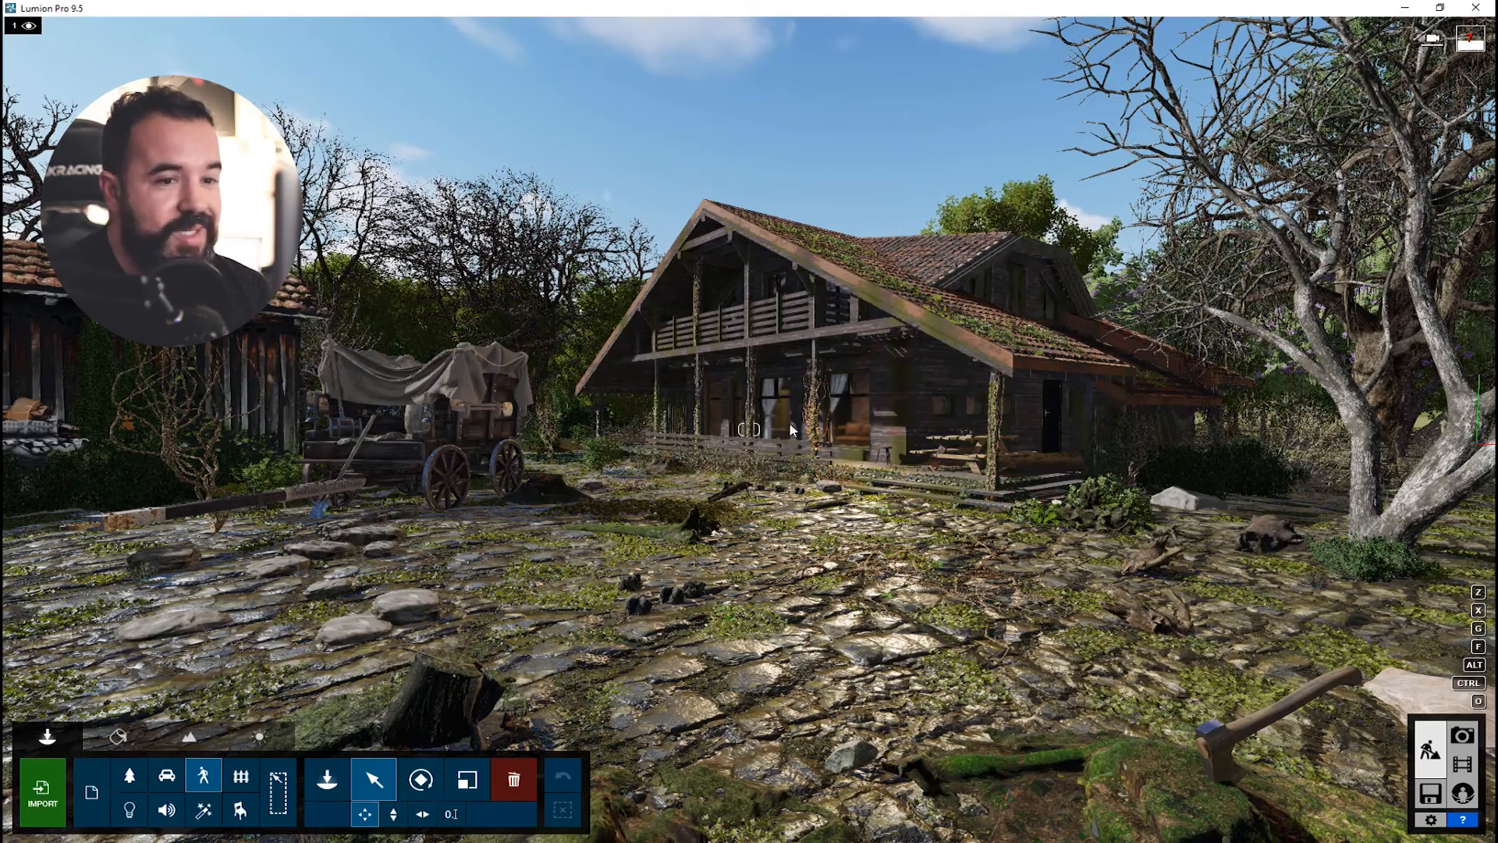
{"action": "key", "text": "a"}
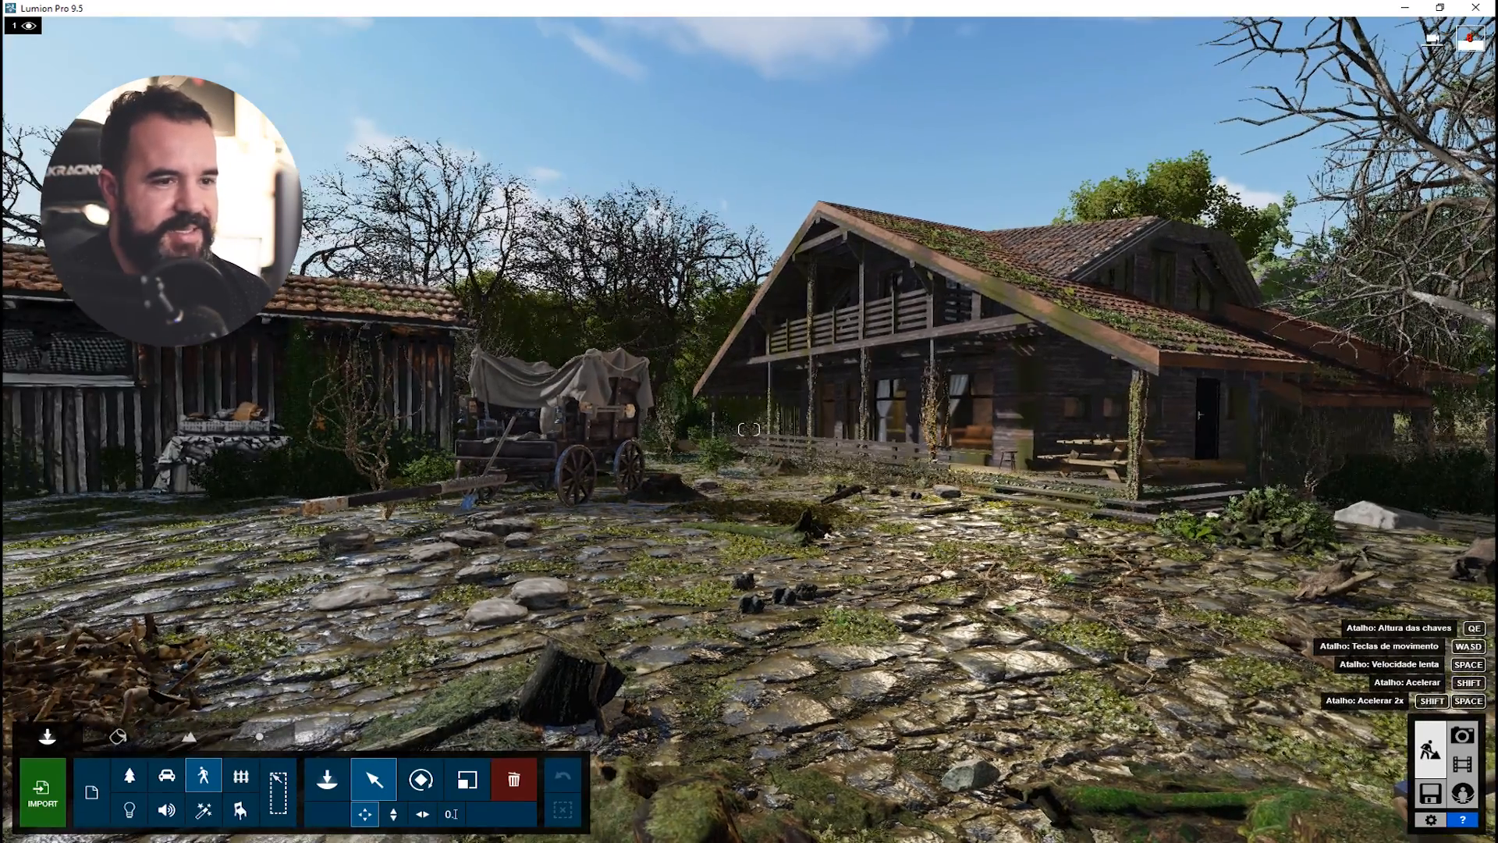
Switch to SketchUp and examine the original chalet model's front and side from several angles and distances
{"action": "key", "text": "alt+Tab"}
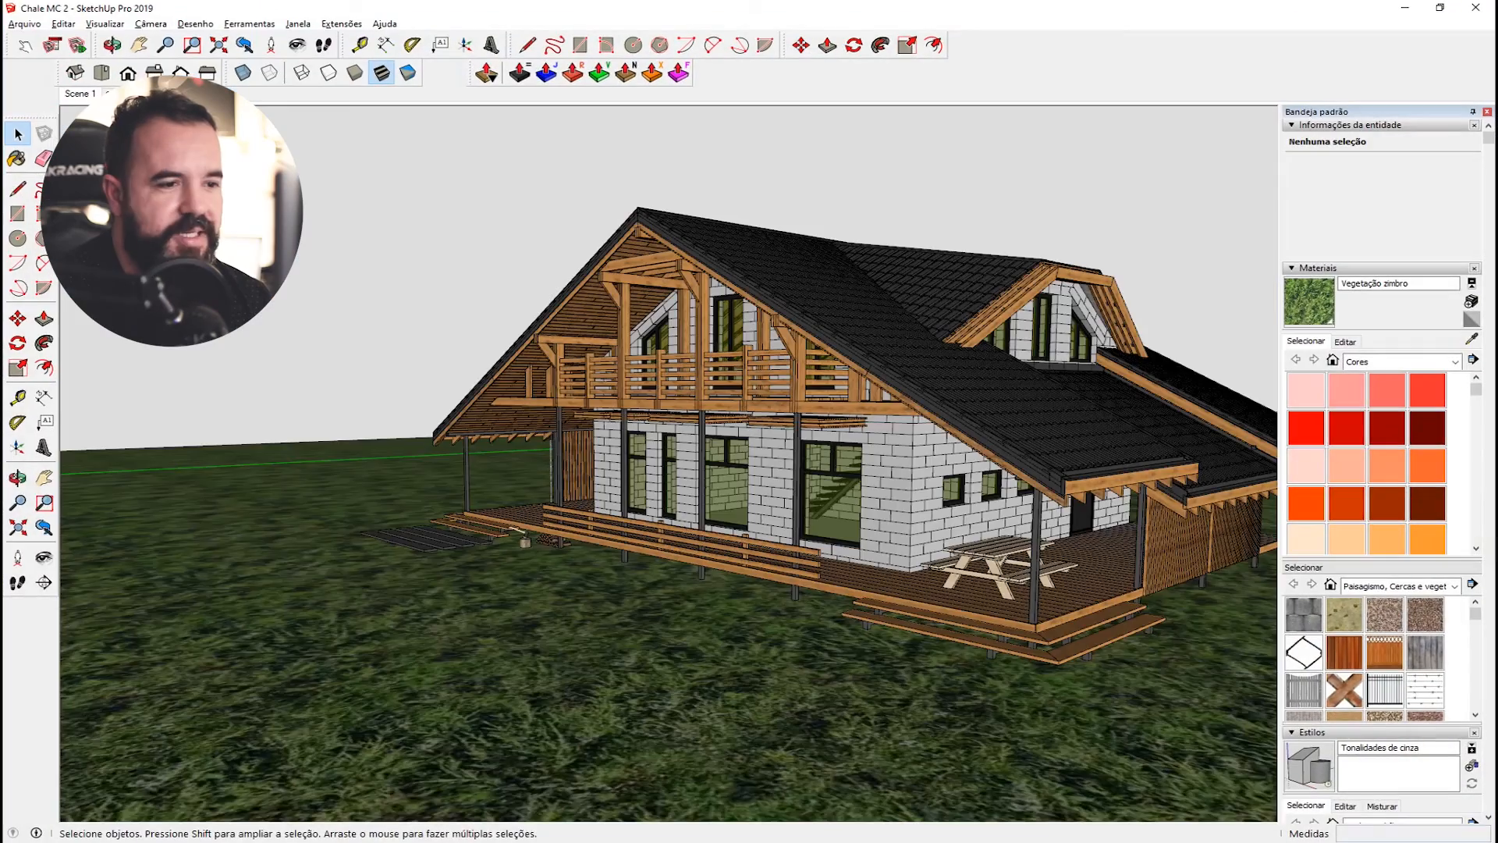
{"action": "left_click_drag", "start_coordinate": [812, 615], "coordinate": [898, 570]}
{"action": "scroll", "coordinate": [642, 585], "scroll_direction": "down", "scroll_amount": 2}
{"action": "scroll", "coordinate": [845, 616], "scroll_direction": "up", "scroll_amount": 1}
{"action": "left_click_drag", "start_coordinate": [801, 627], "coordinate": [725, 640]}
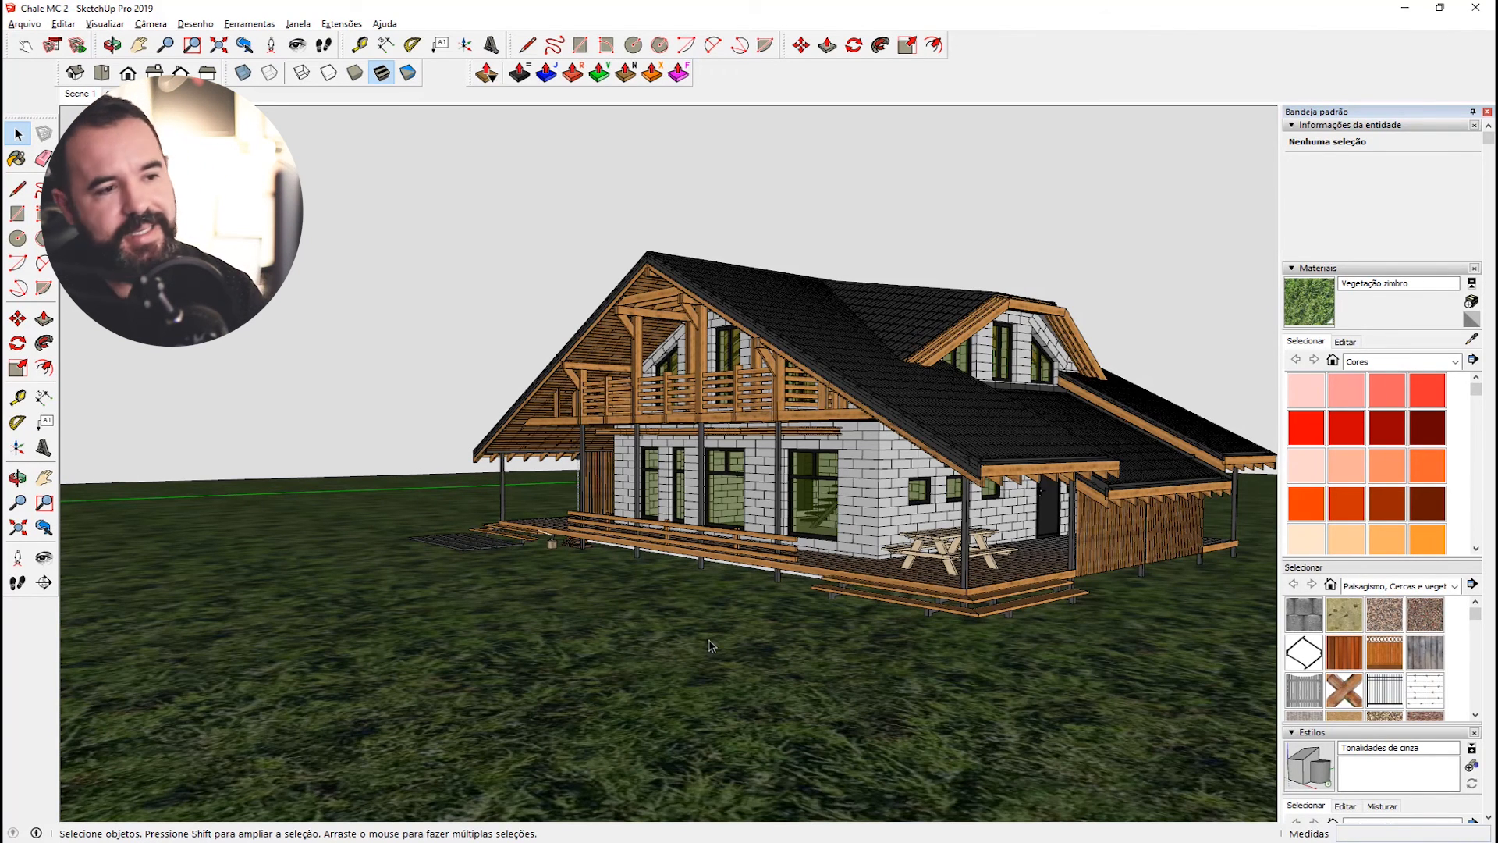
{"action": "scroll", "coordinate": [624, 632], "scroll_direction": "down", "scroll_amount": 4}
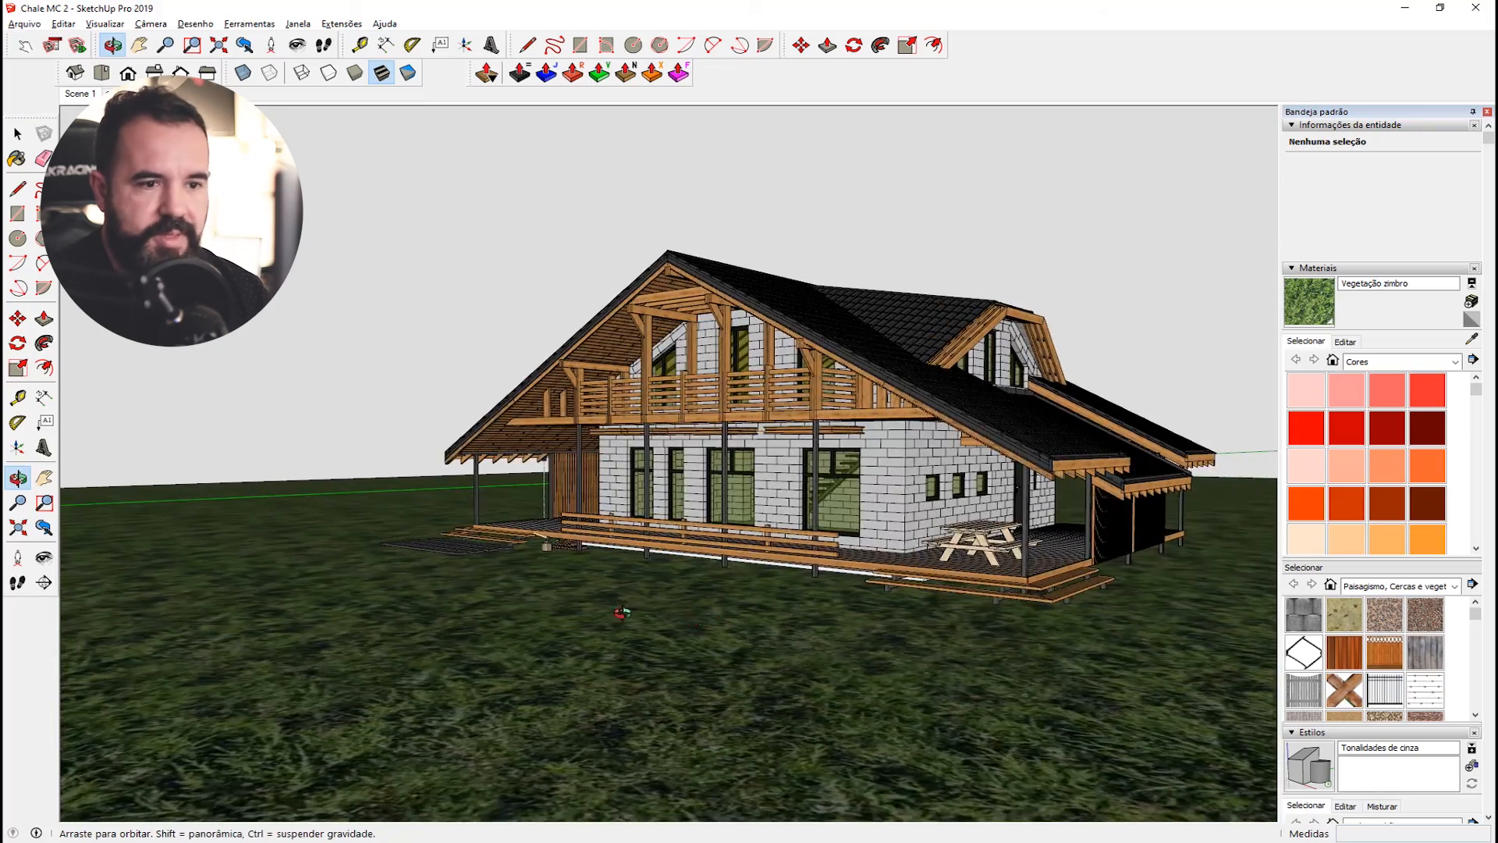
{"action": "scroll", "coordinate": [621, 621], "scroll_direction": "down", "scroll_amount": 1}
{"action": "left_click_drag", "start_coordinate": [698, 602], "coordinate": [812, 578]}
{"action": "scroll", "coordinate": [632, 614], "scroll_direction": "up", "scroll_amount": 2}
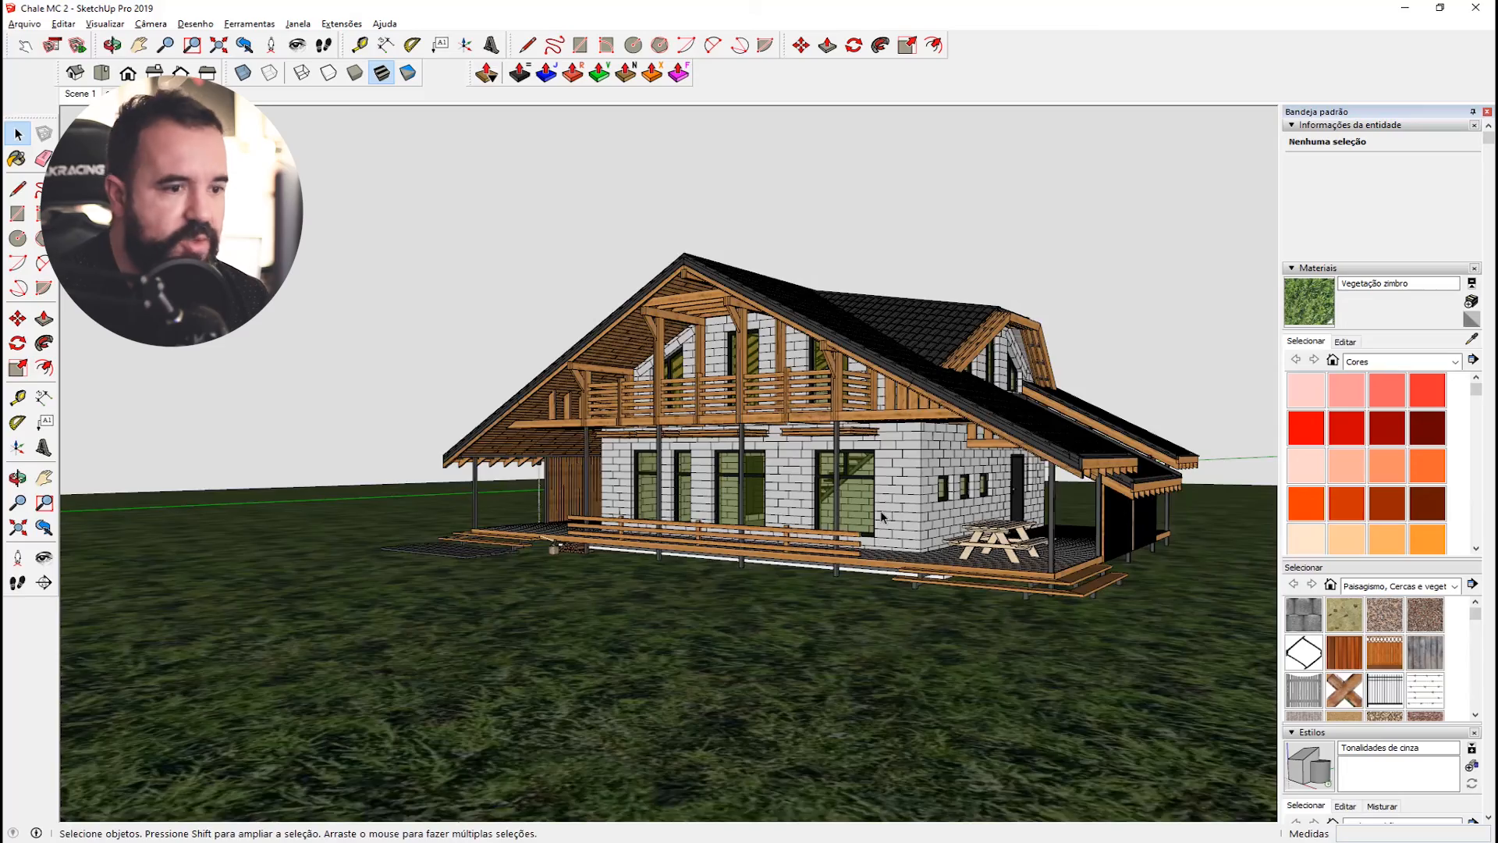
{"action": "left_click_drag", "start_coordinate": [884, 517], "coordinate": [817, 512]}
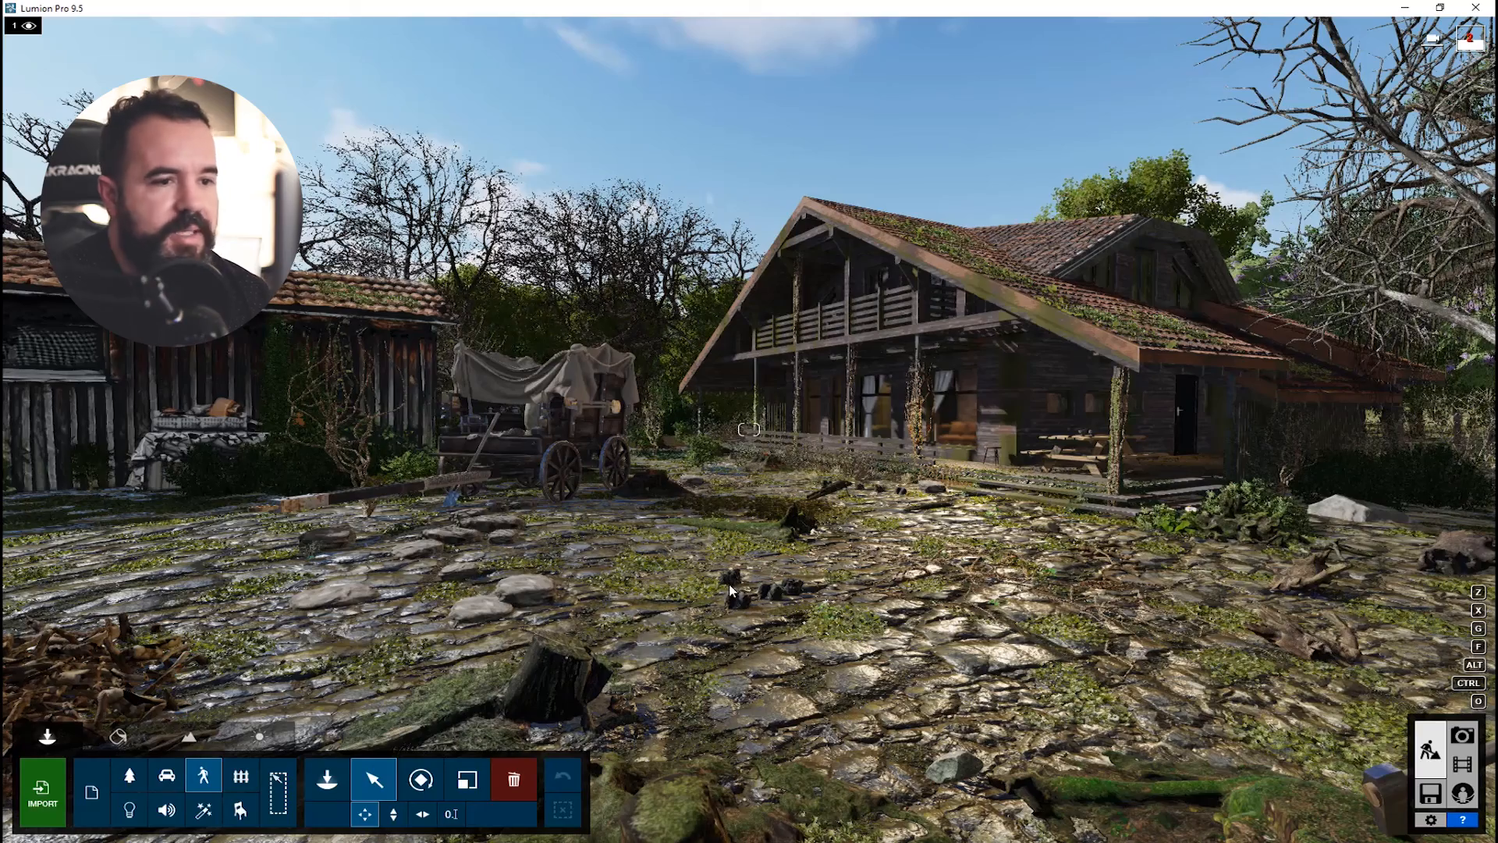
Compare the Lumion scene with the SketchUp model, ending in Lumion on a closer view of the wagon and the chalet's porch
{"action": "left_click_drag", "start_coordinate": [749, 429], "coordinate": [781, 414]}
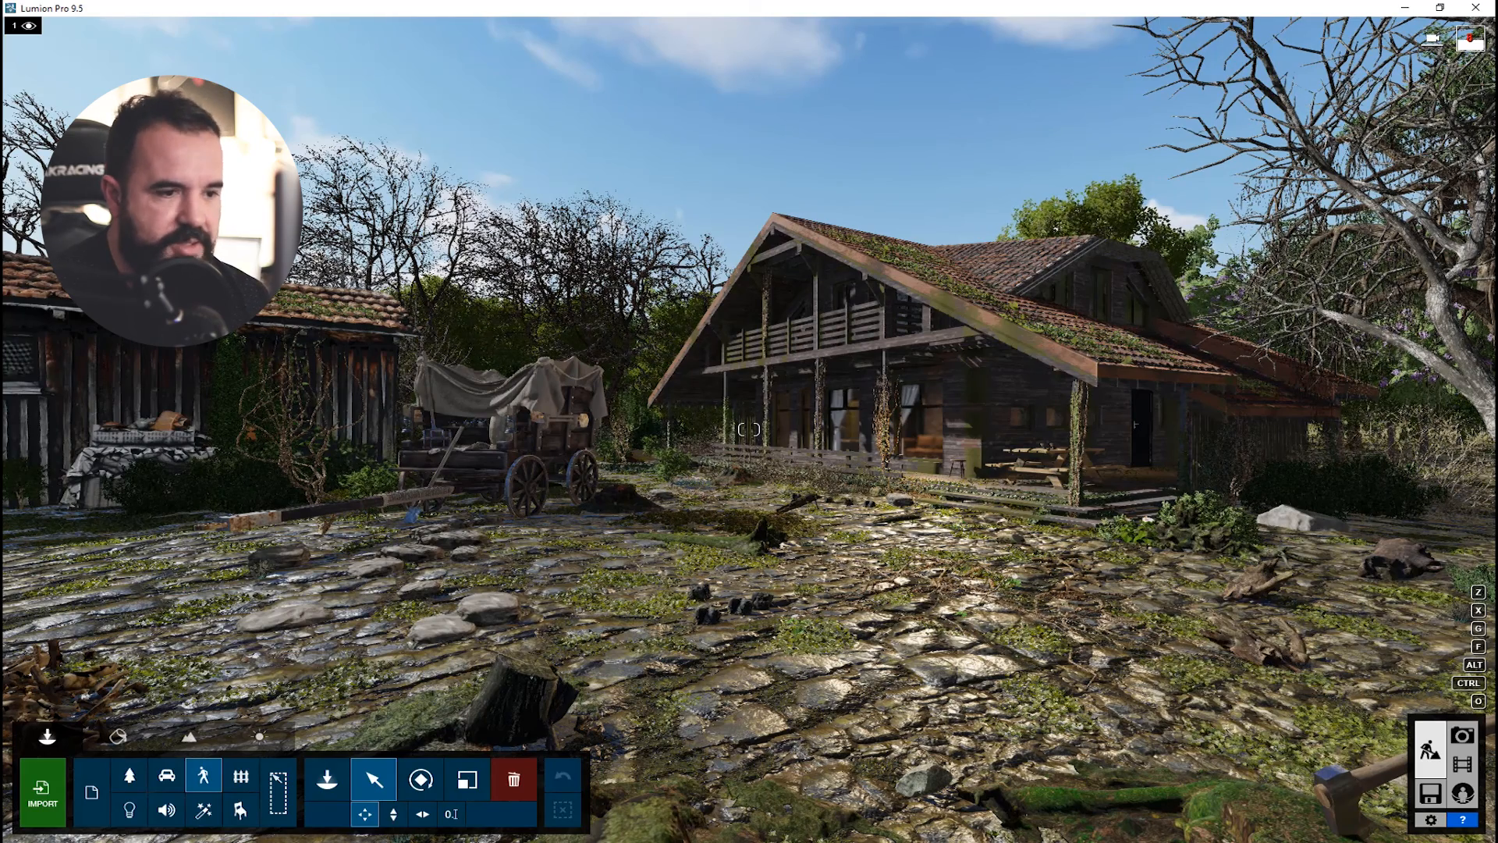
{"action": "left_click", "coordinate": [754, 746]}
{"action": "left_click_drag", "start_coordinate": [734, 588], "coordinate": [726, 584]}
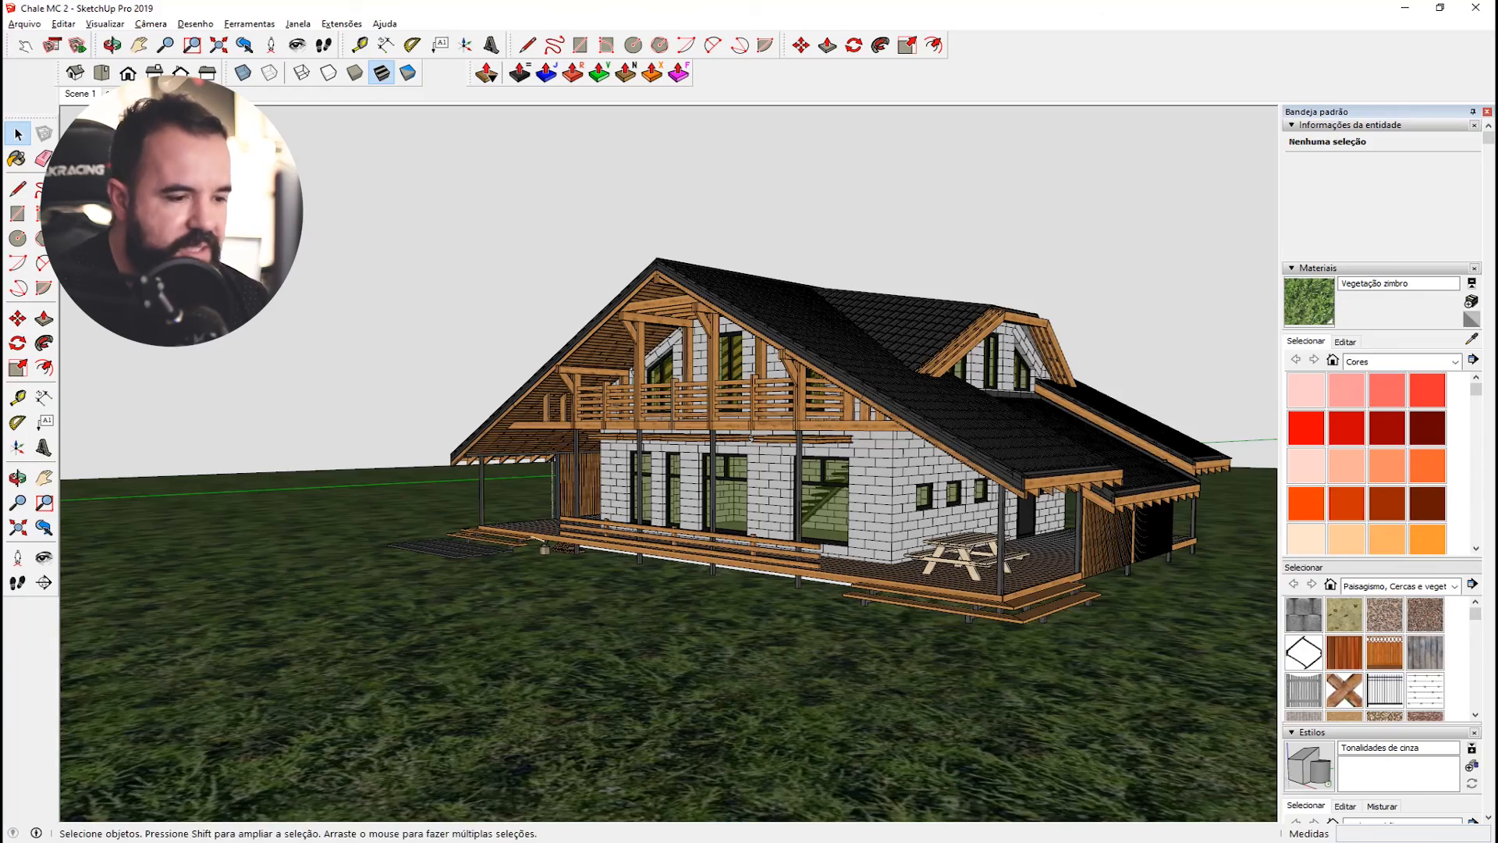
{"action": "key", "text": "alt+Tab"}
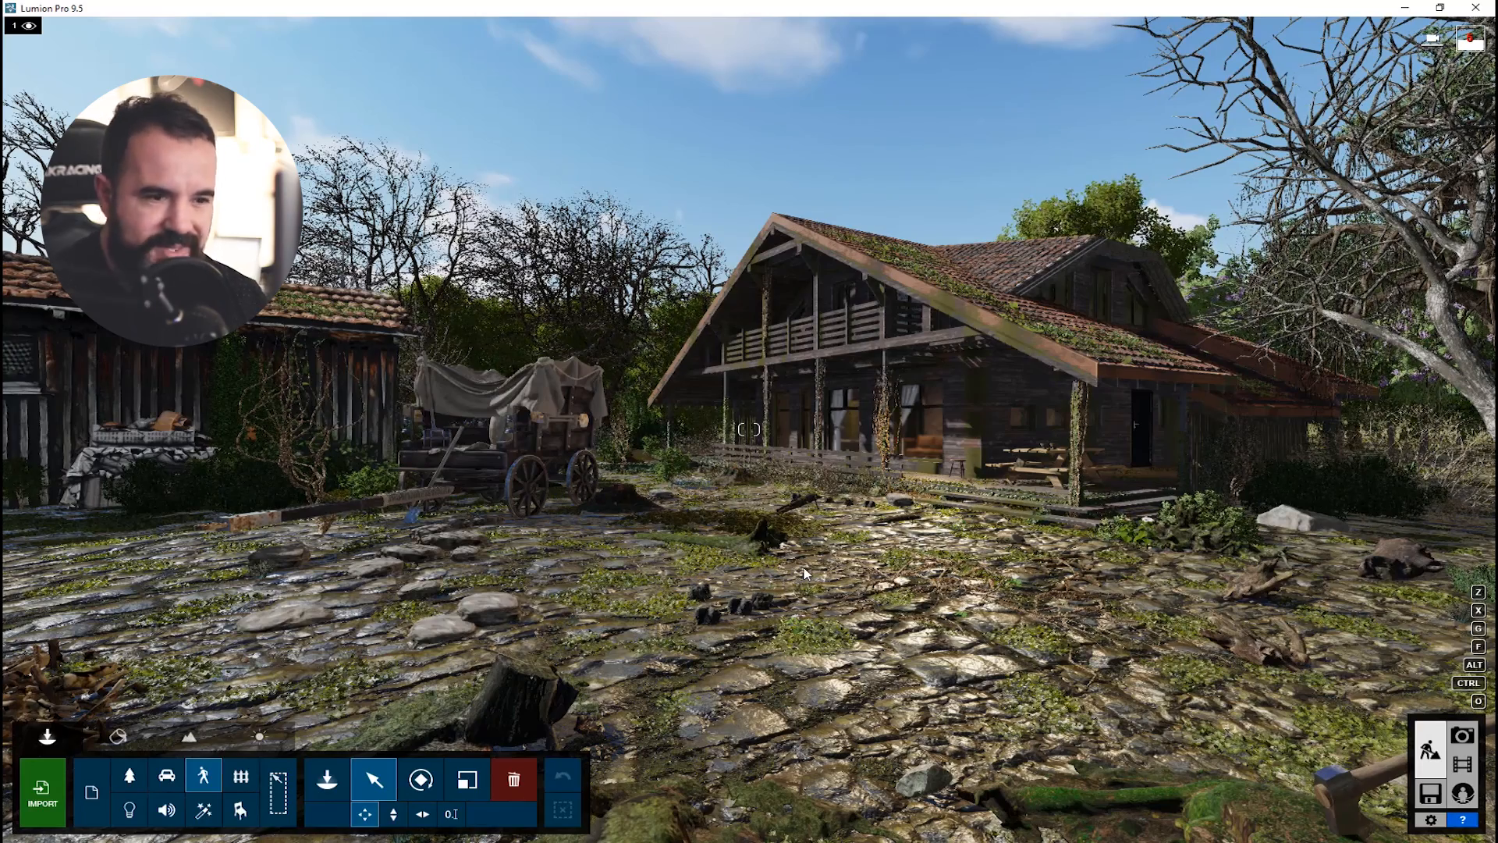
{"action": "key", "text": "w"}
{"action": "key", "text": "w"}
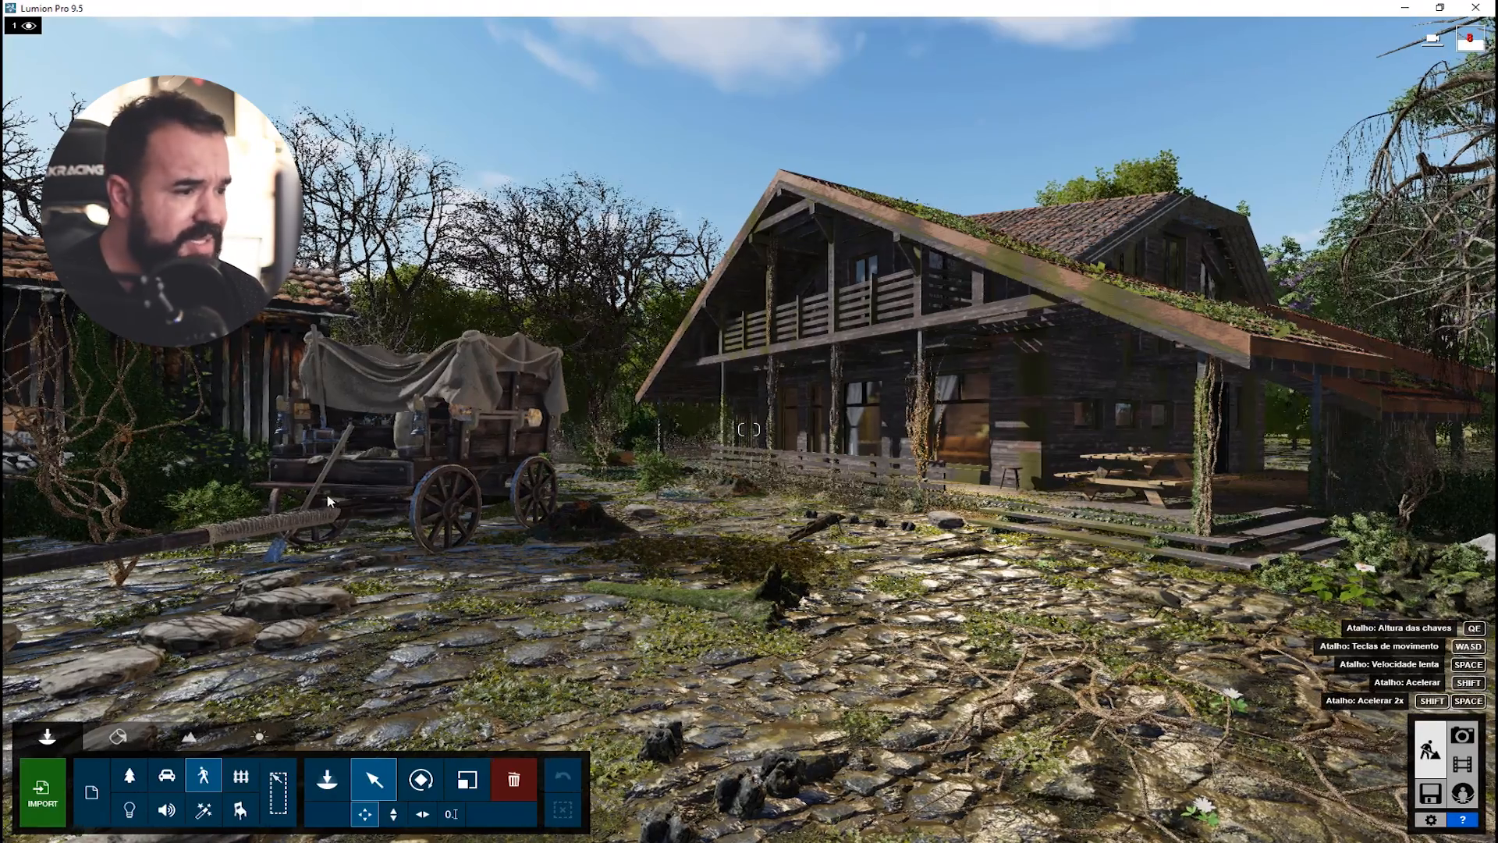
Examine the yard from behind the branch piles, from ground level and from a raised viewpoint around the chalet and bare tree
{"action": "left_click_drag", "start_coordinate": [329, 504], "coordinate": [369, 524]}
{"action": "key", "text": "s"}
{"action": "key", "text": "s"}
{"action": "key", "text": "s"}
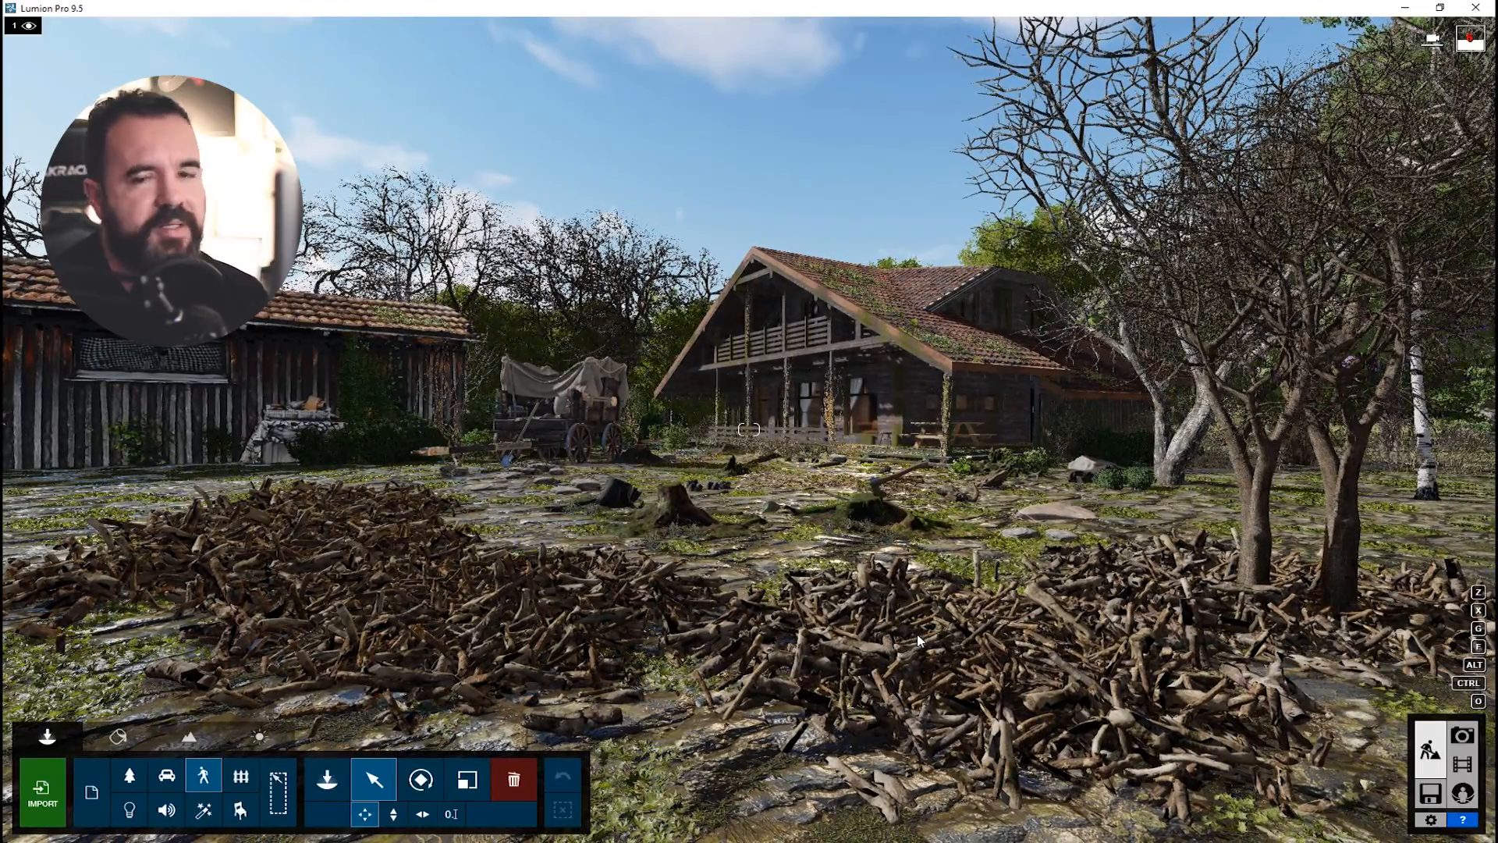
{"action": "key", "text": "w"}
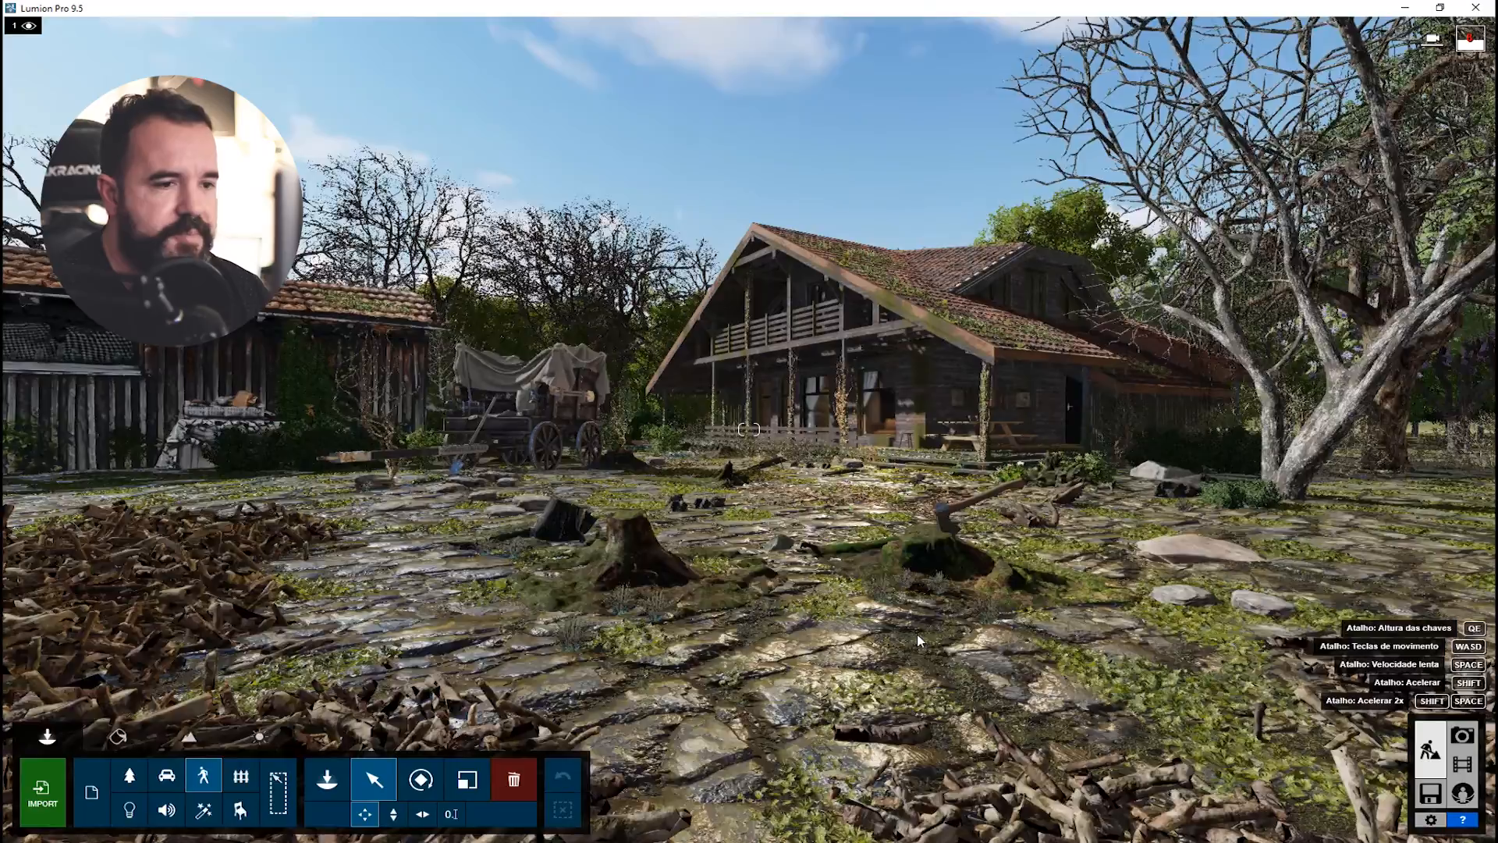
{"action": "key", "text": "s"}
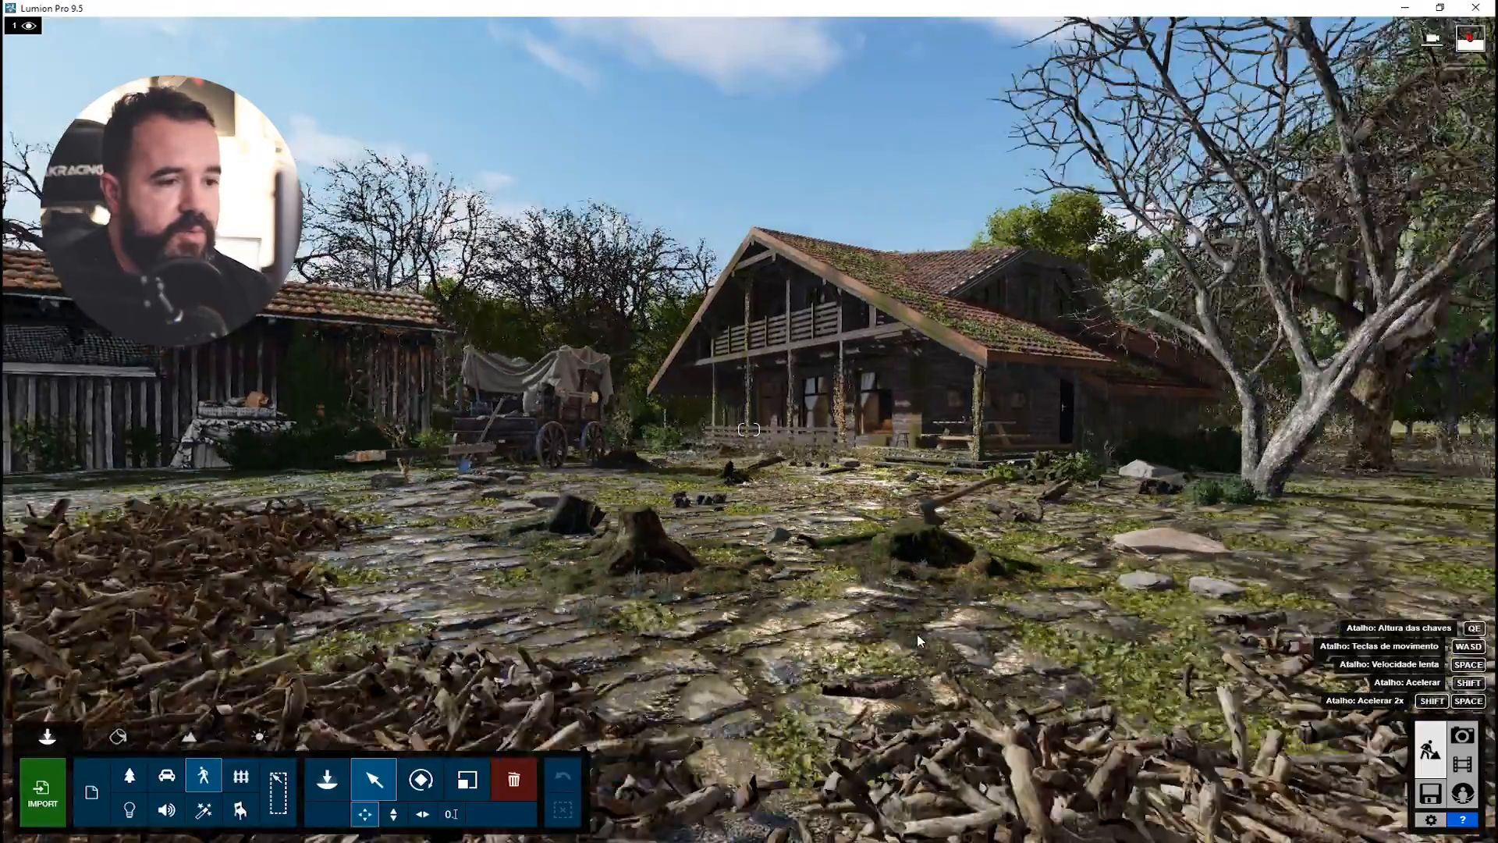
{"action": "key", "text": "w"}
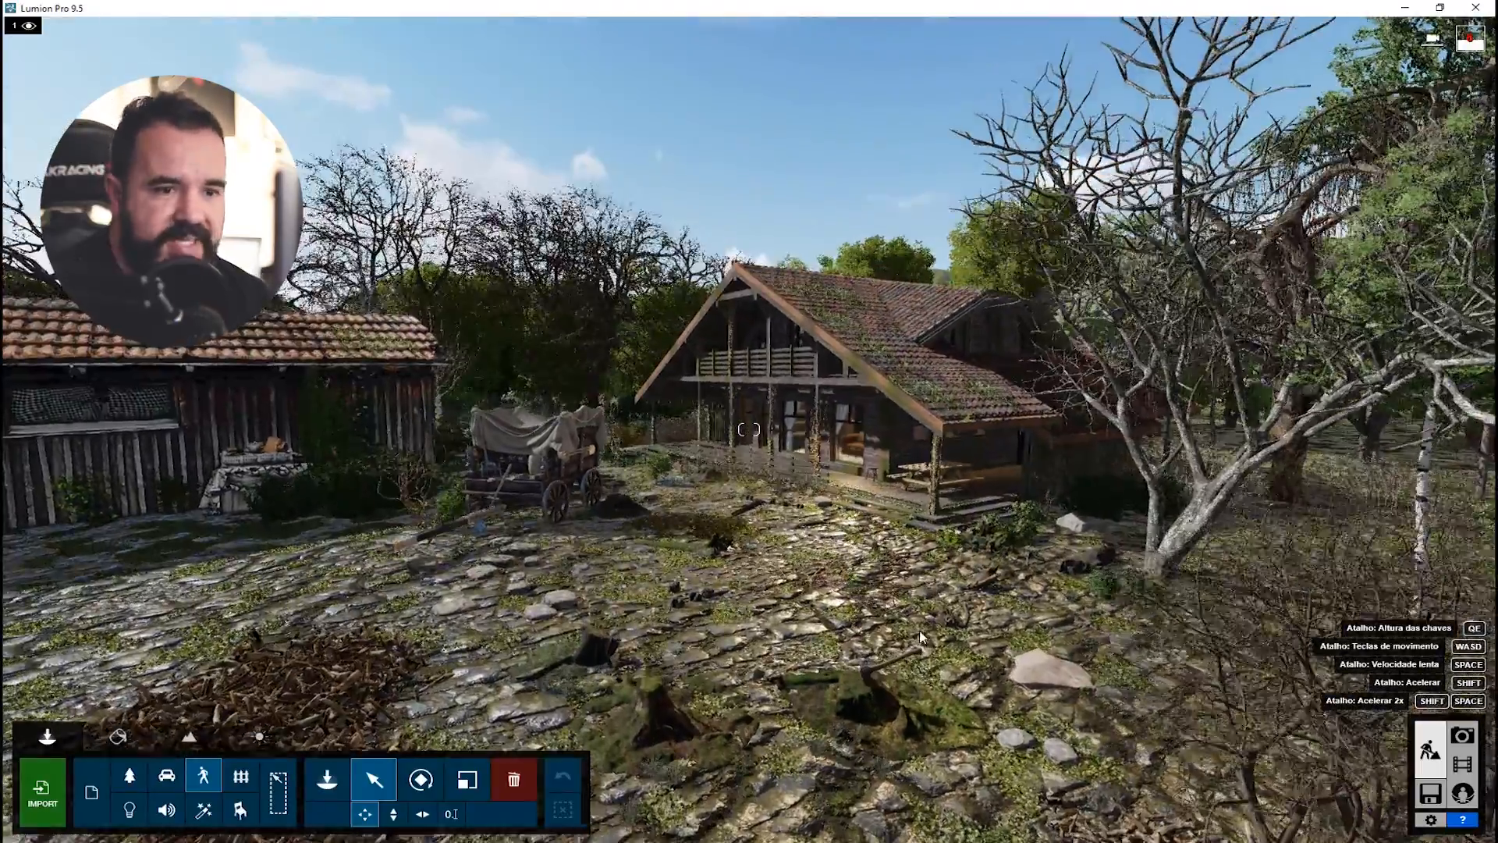
{"action": "key", "text": "d"}
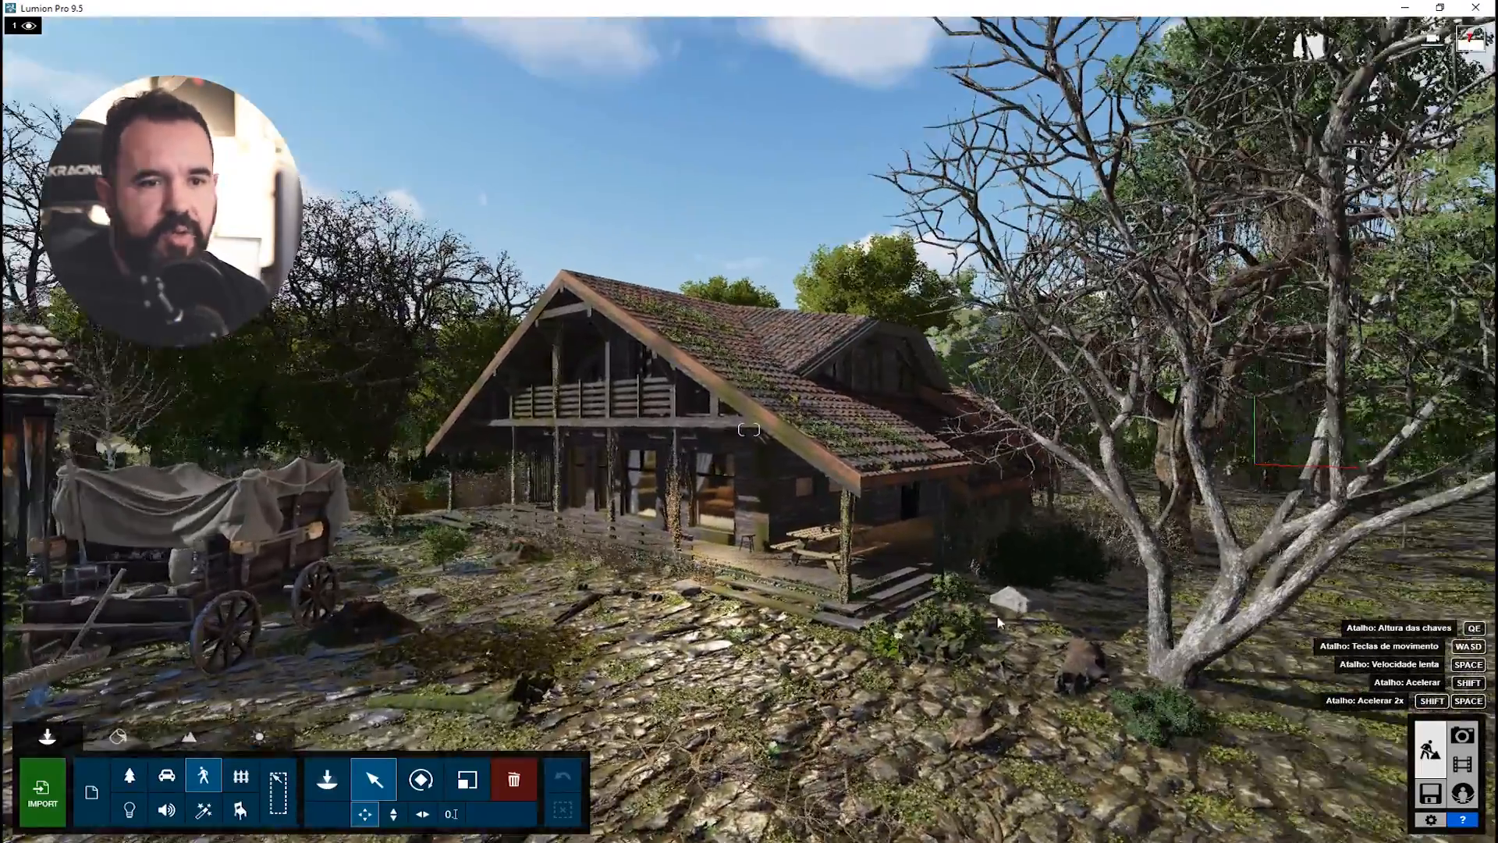
{"action": "key", "text": "a"}
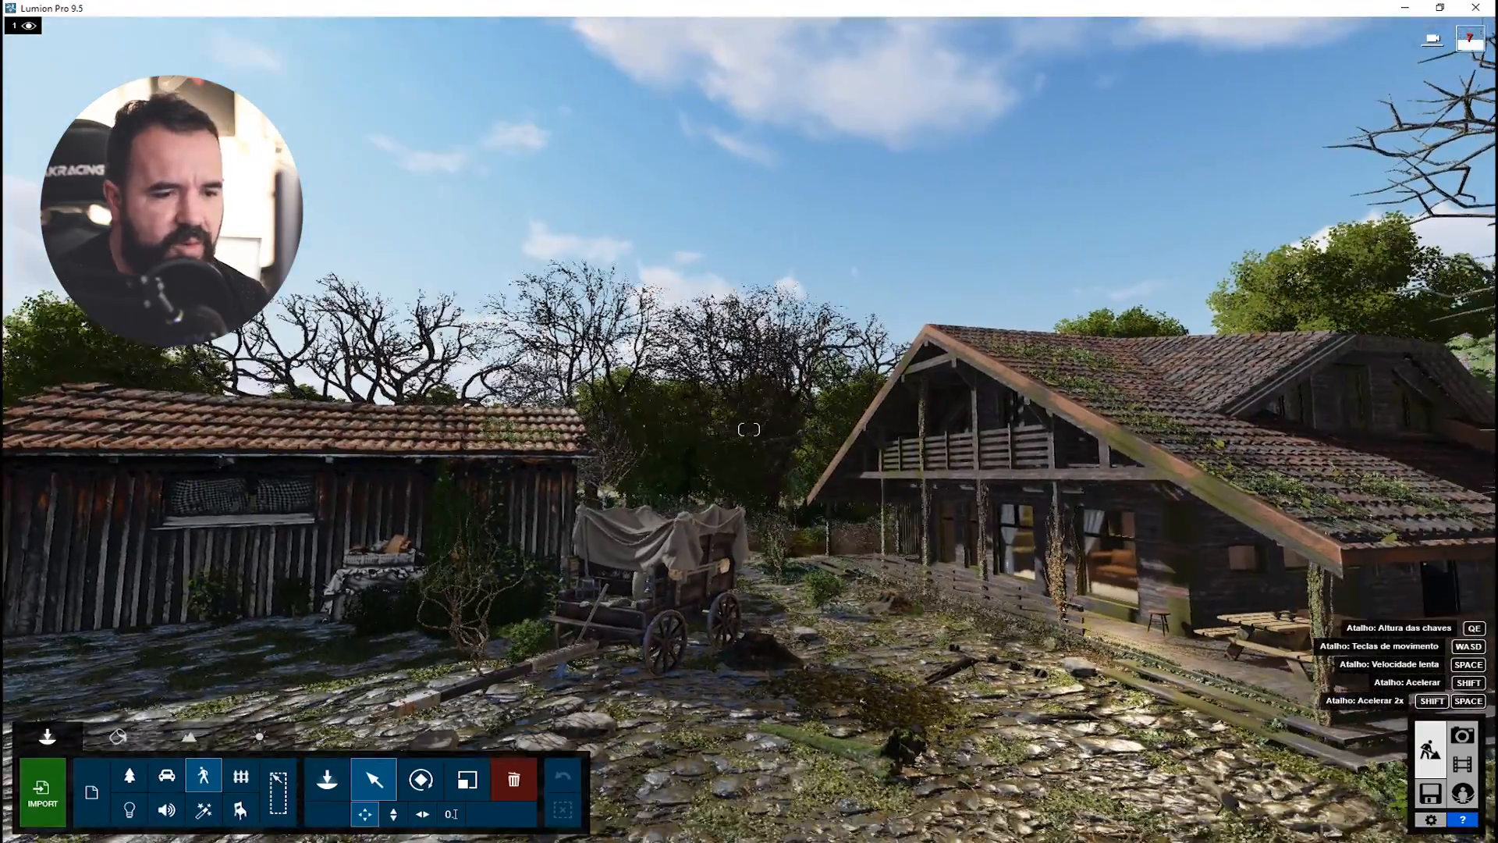
Examine the shed, covered wagon, tree stumps with the axe and stone paving from nearer and farther viewpoints
{"action": "left_click_drag", "start_coordinate": [734, 401], "coordinate": [751, 424]}
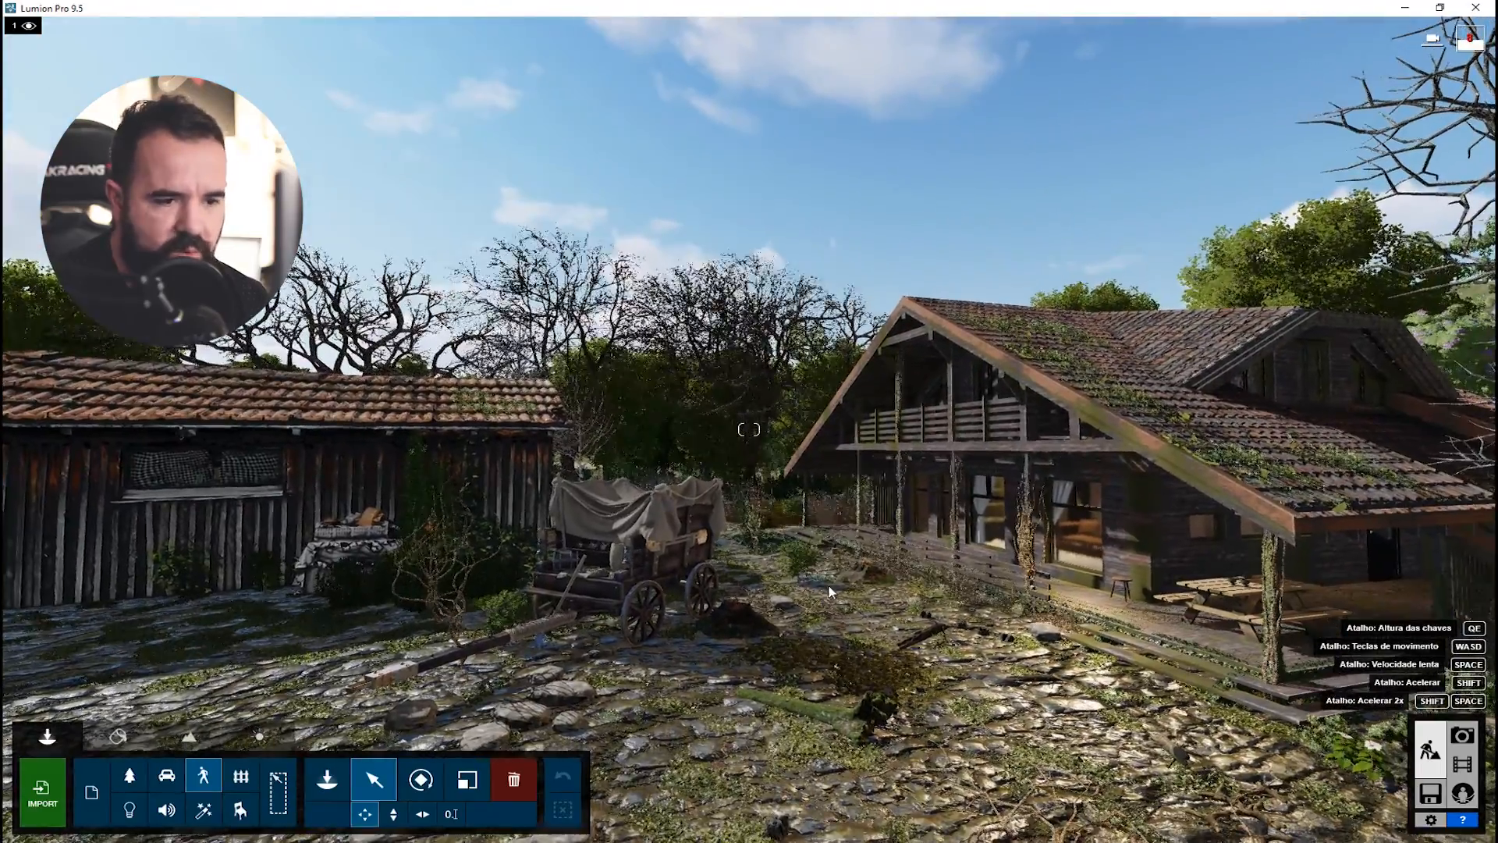
{"action": "key", "text": "w"}
{"action": "key", "text": "s"}
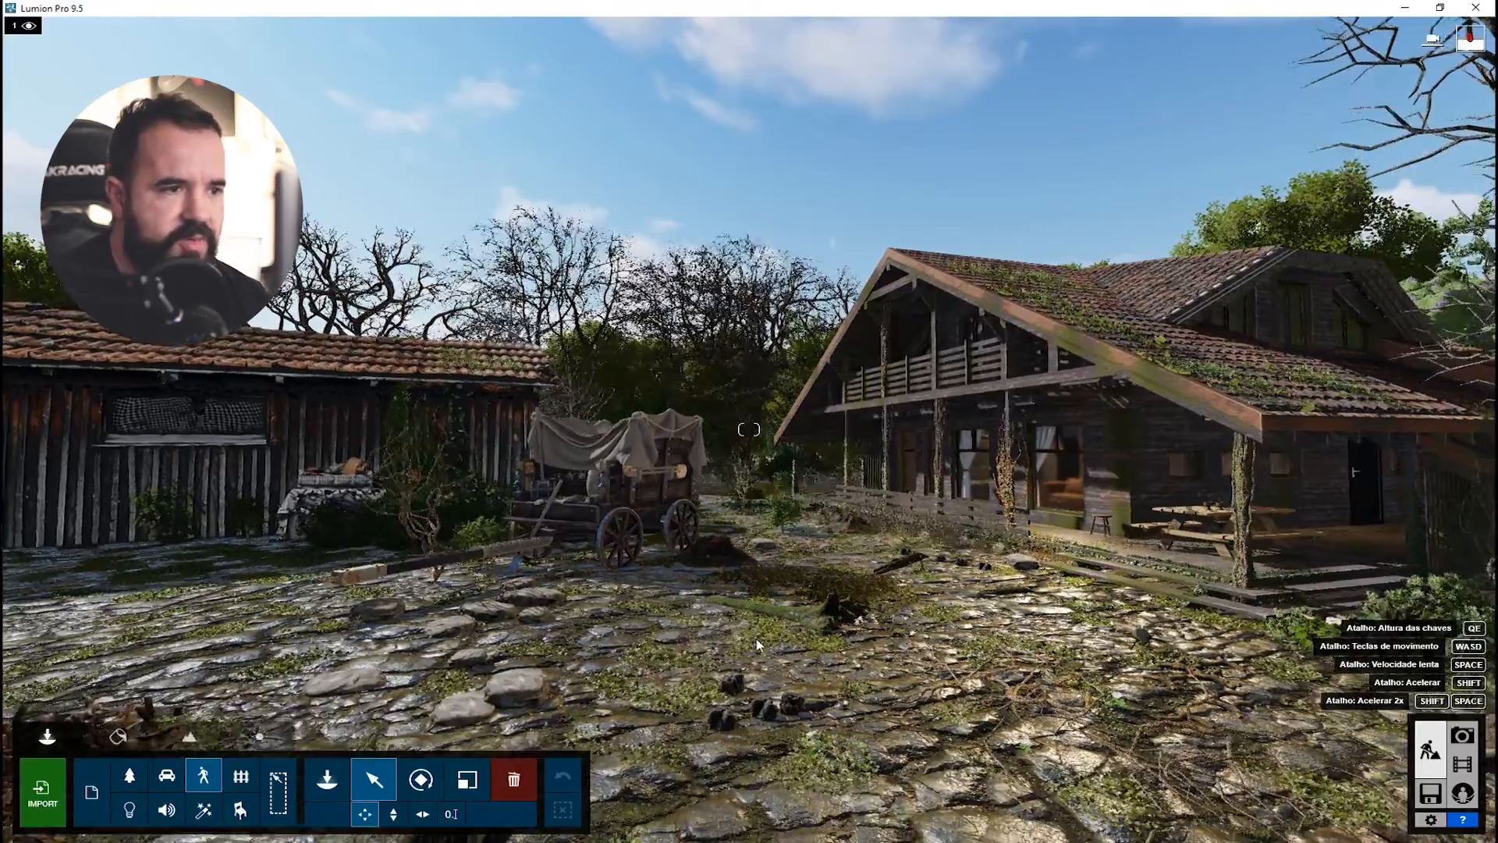
{"action": "key", "text": "s"}
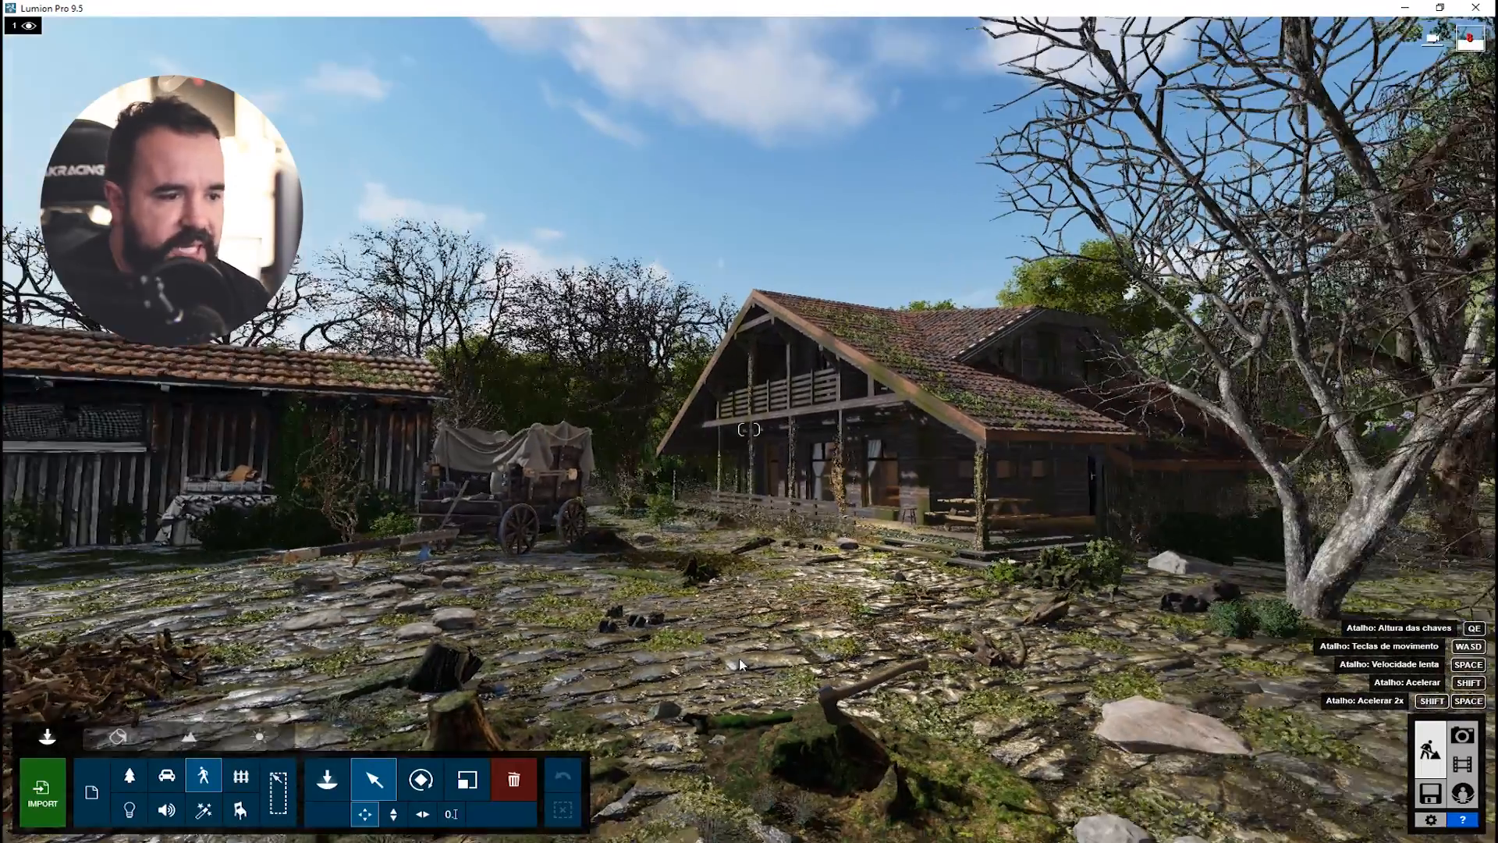
{"action": "key", "text": "s"}
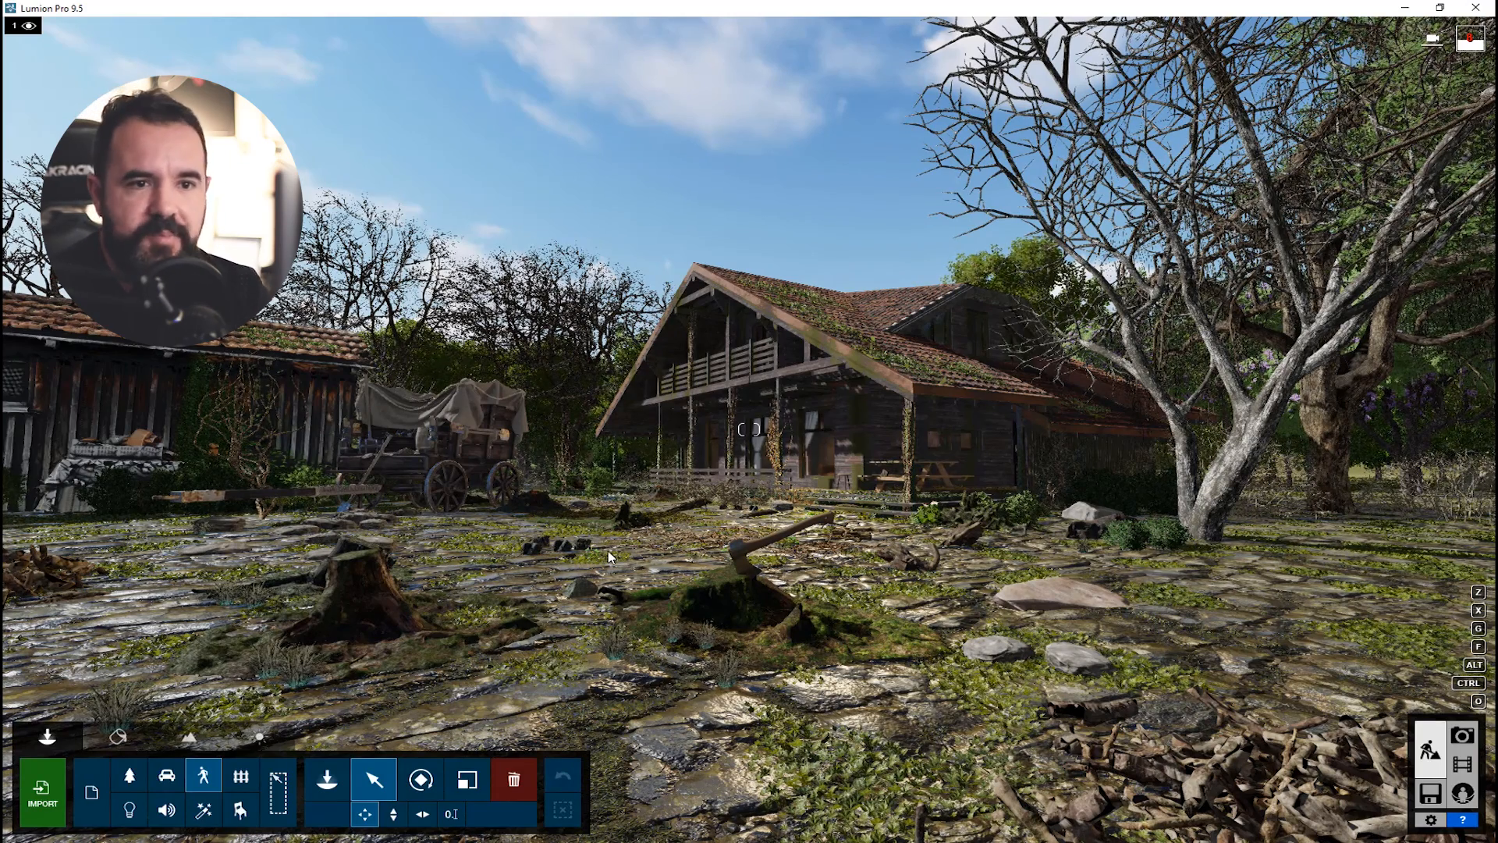
{"action": "key", "text": "w"}
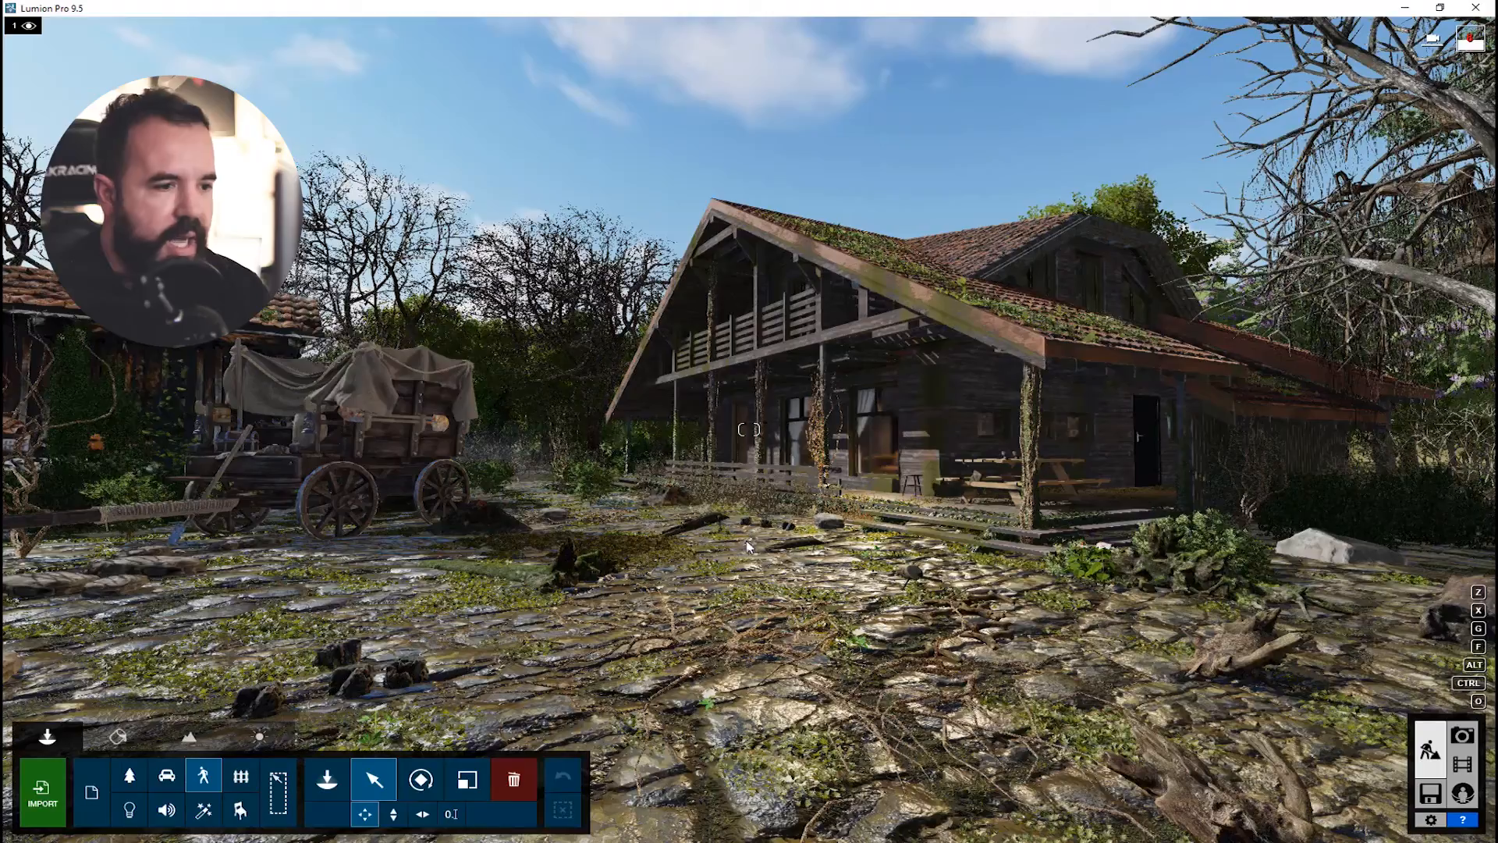
{"action": "key", "text": "w"}
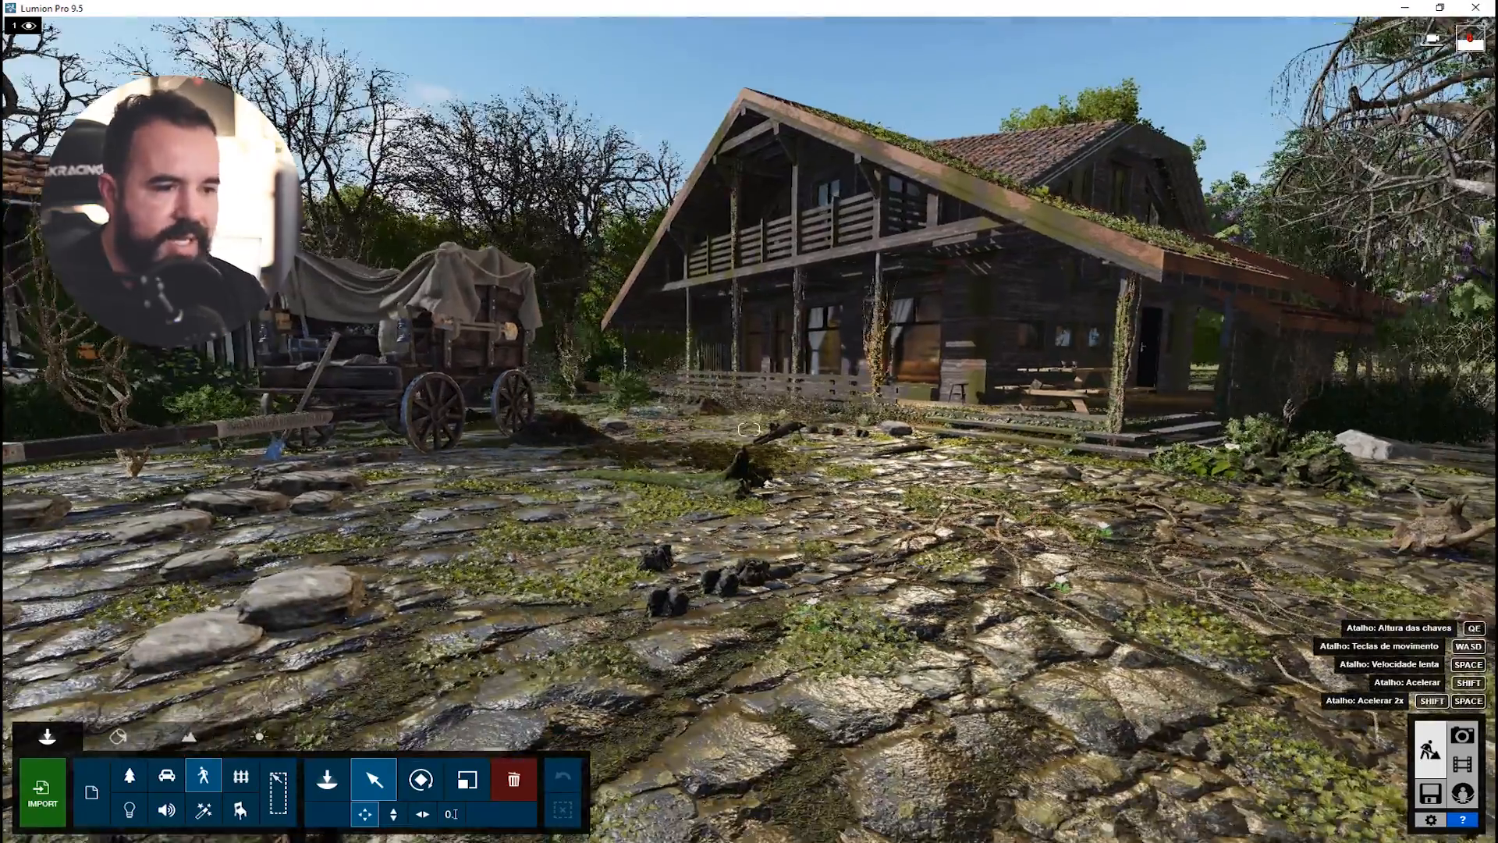
{"action": "key", "text": "s"}
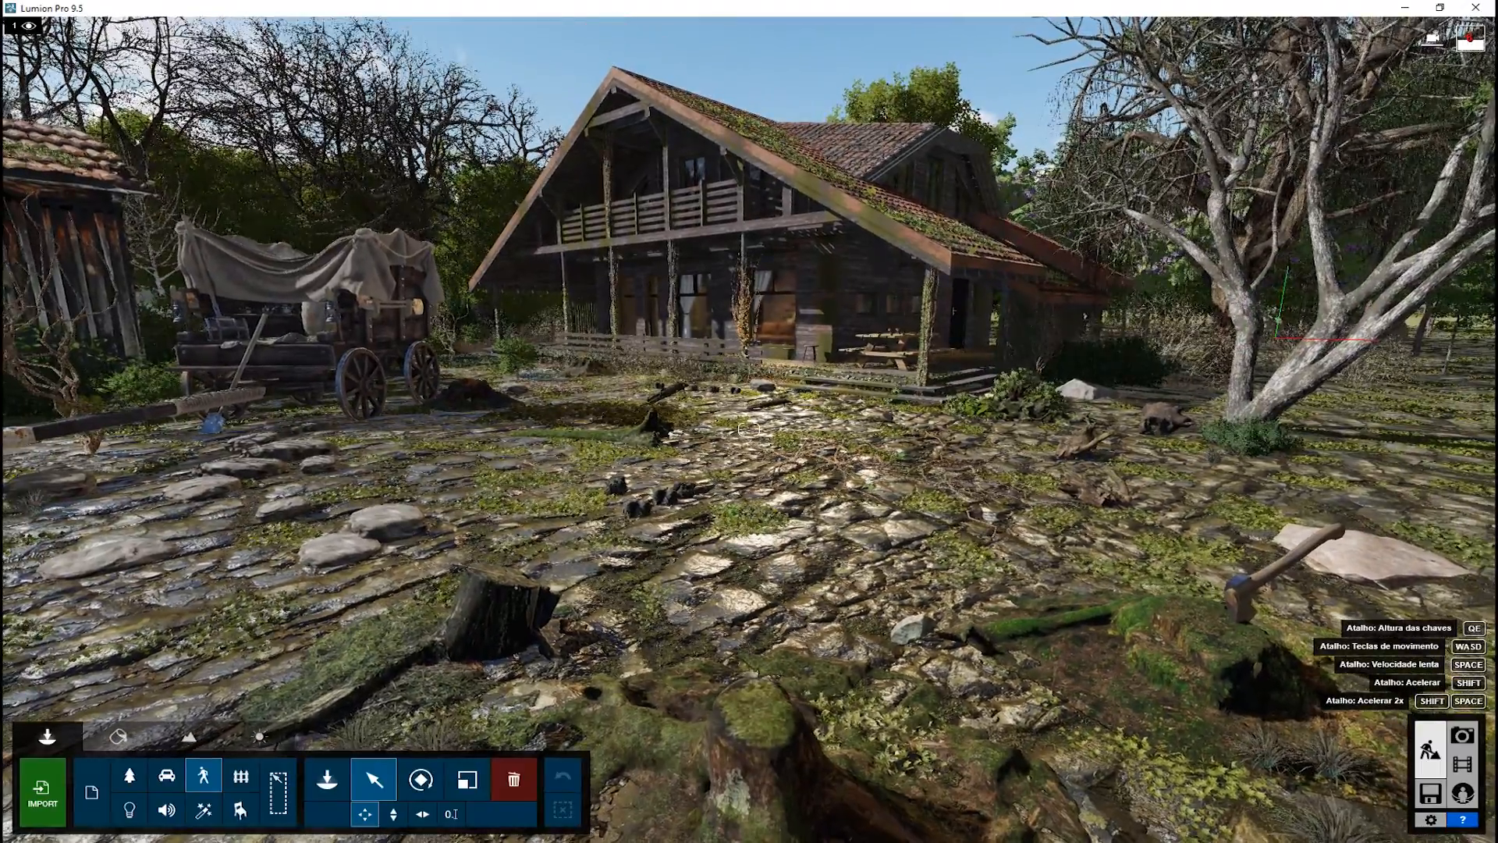
{"action": "left_click_drag", "start_coordinate": [431, 472], "coordinate": [849, 508]}
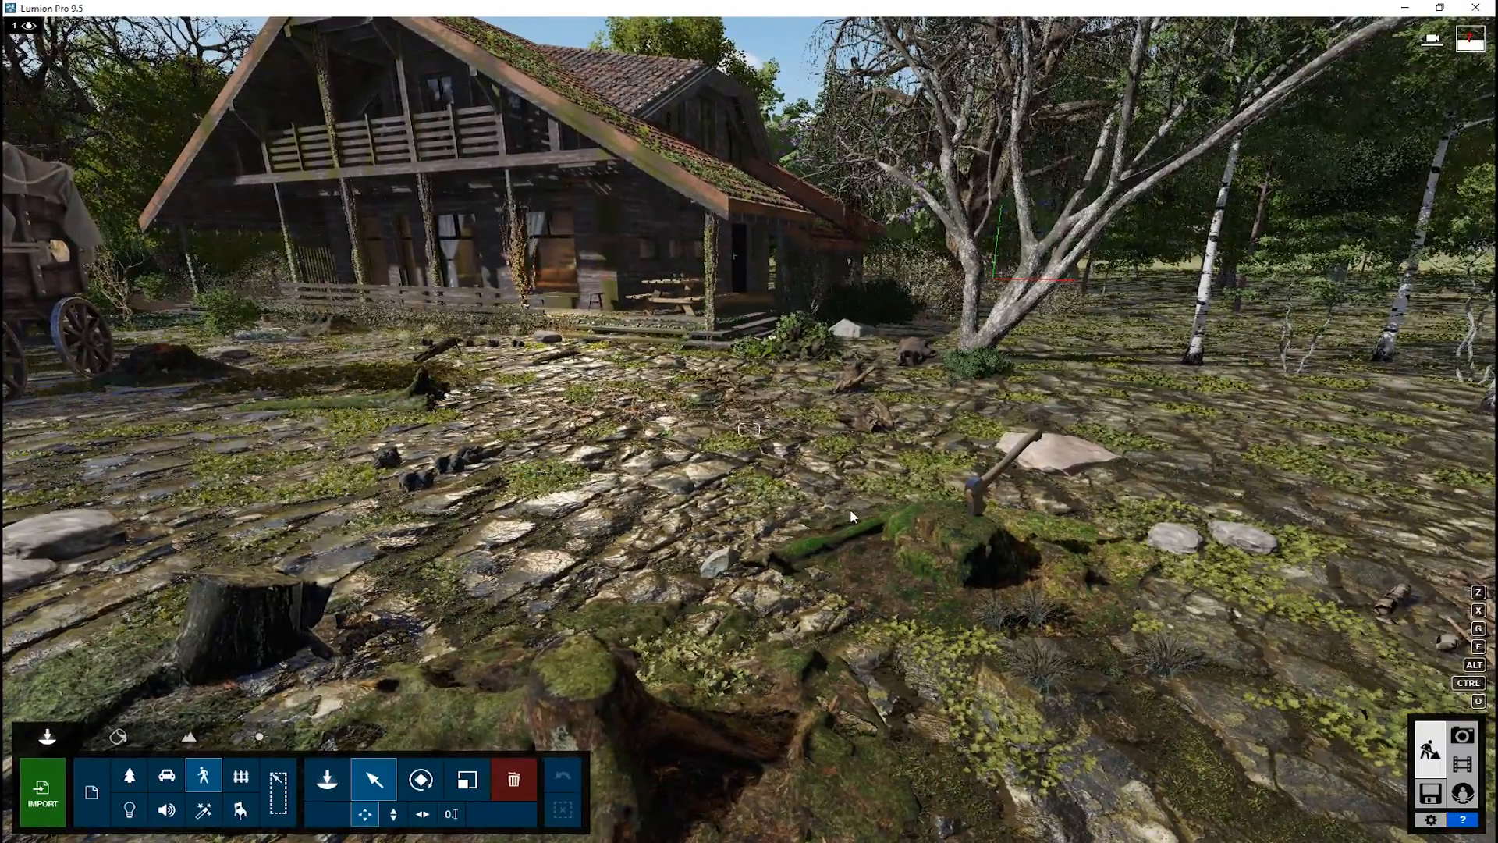
{"action": "key", "text": "s"}
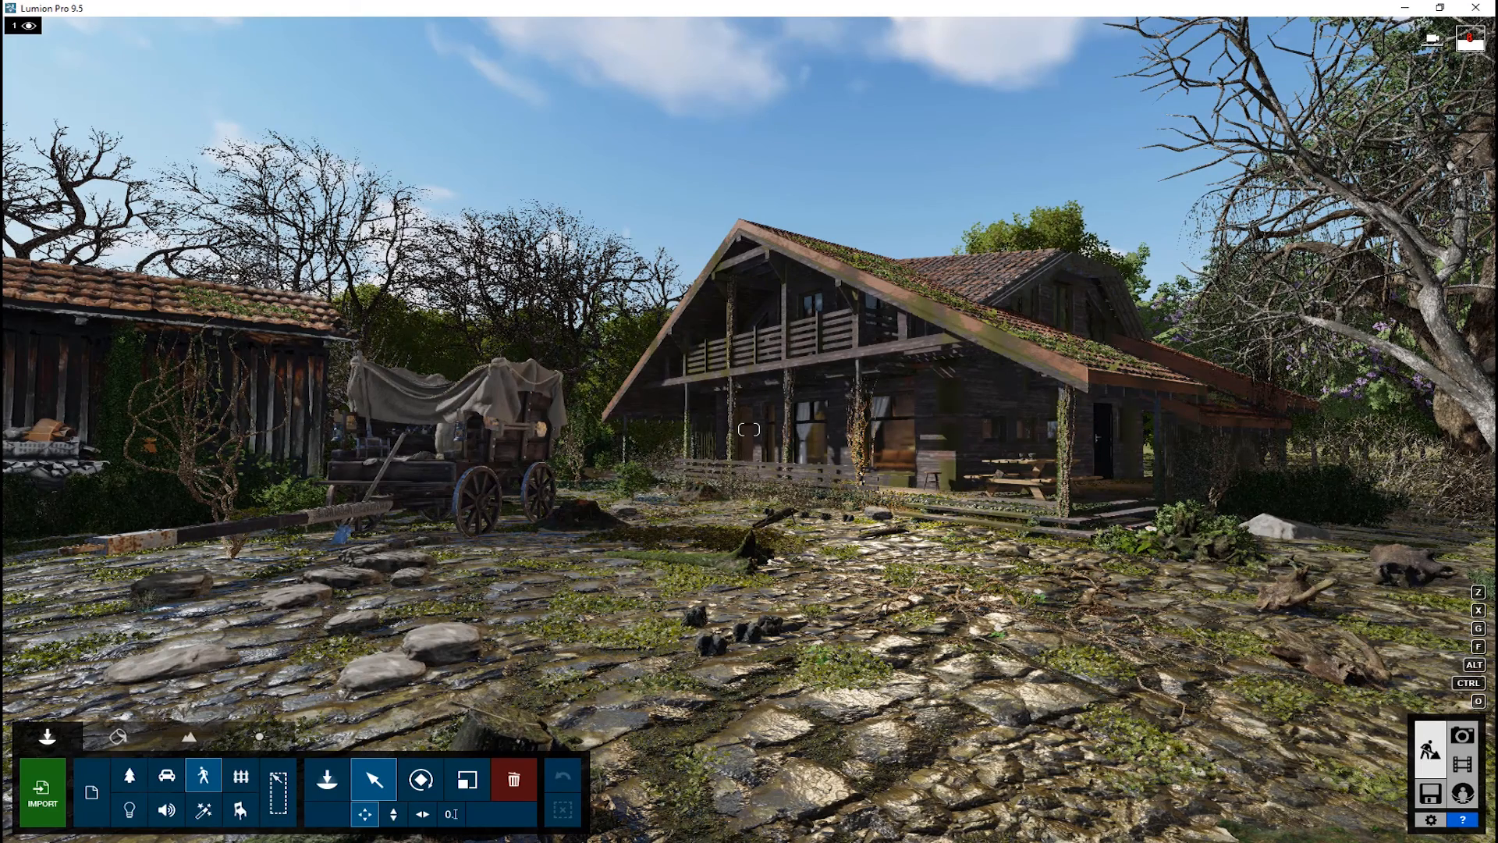
Examine the chalet's facade up close, covering the balcony, dry vines, windows and picnic-table porch, and back away to the wagon
{"action": "key", "text": "w"}
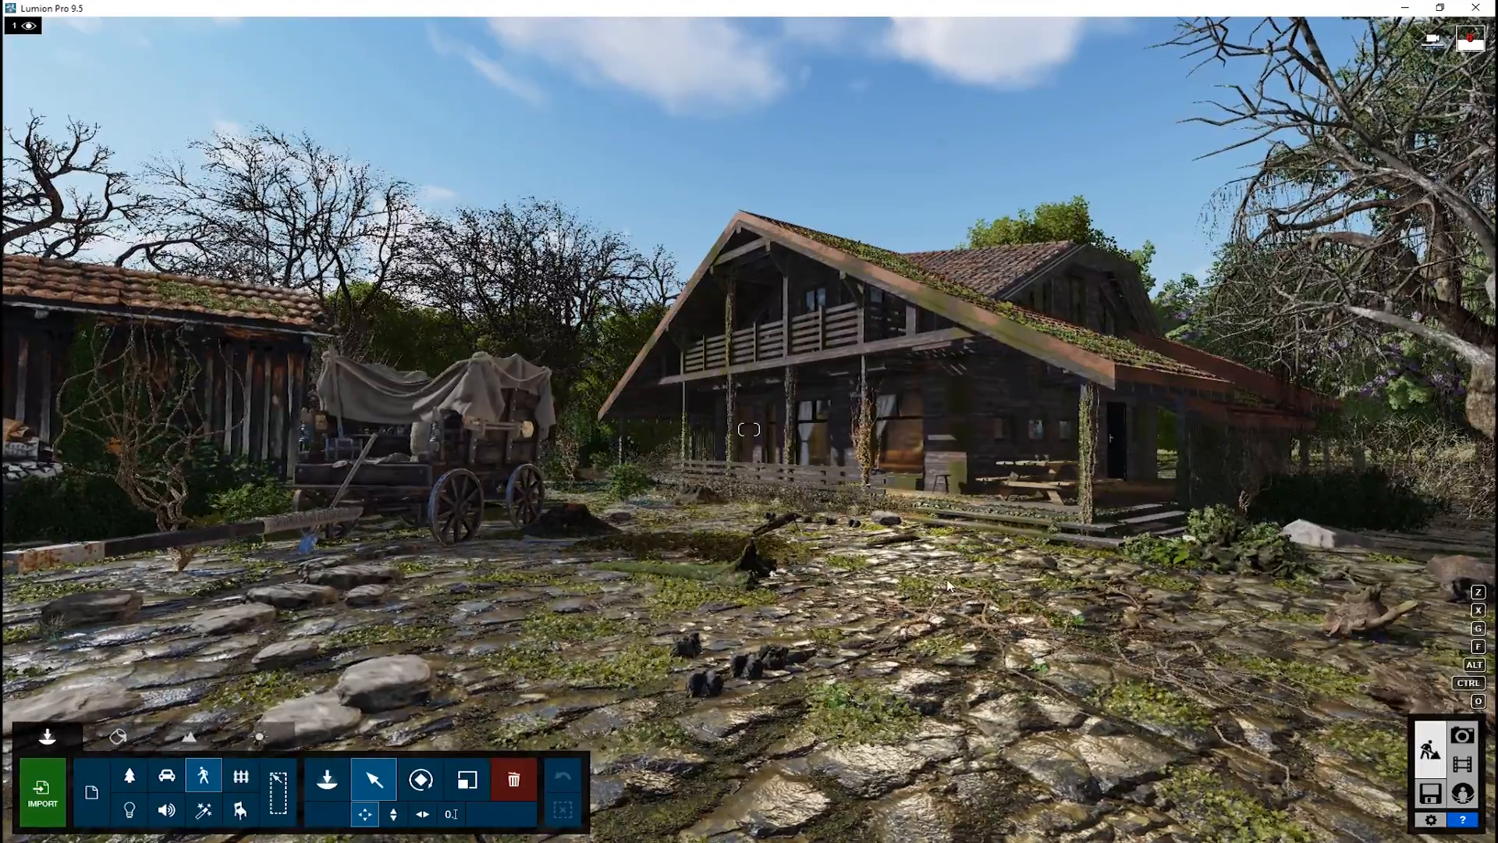
{"action": "key", "text": "w"}
{"action": "key", "text": "w"}
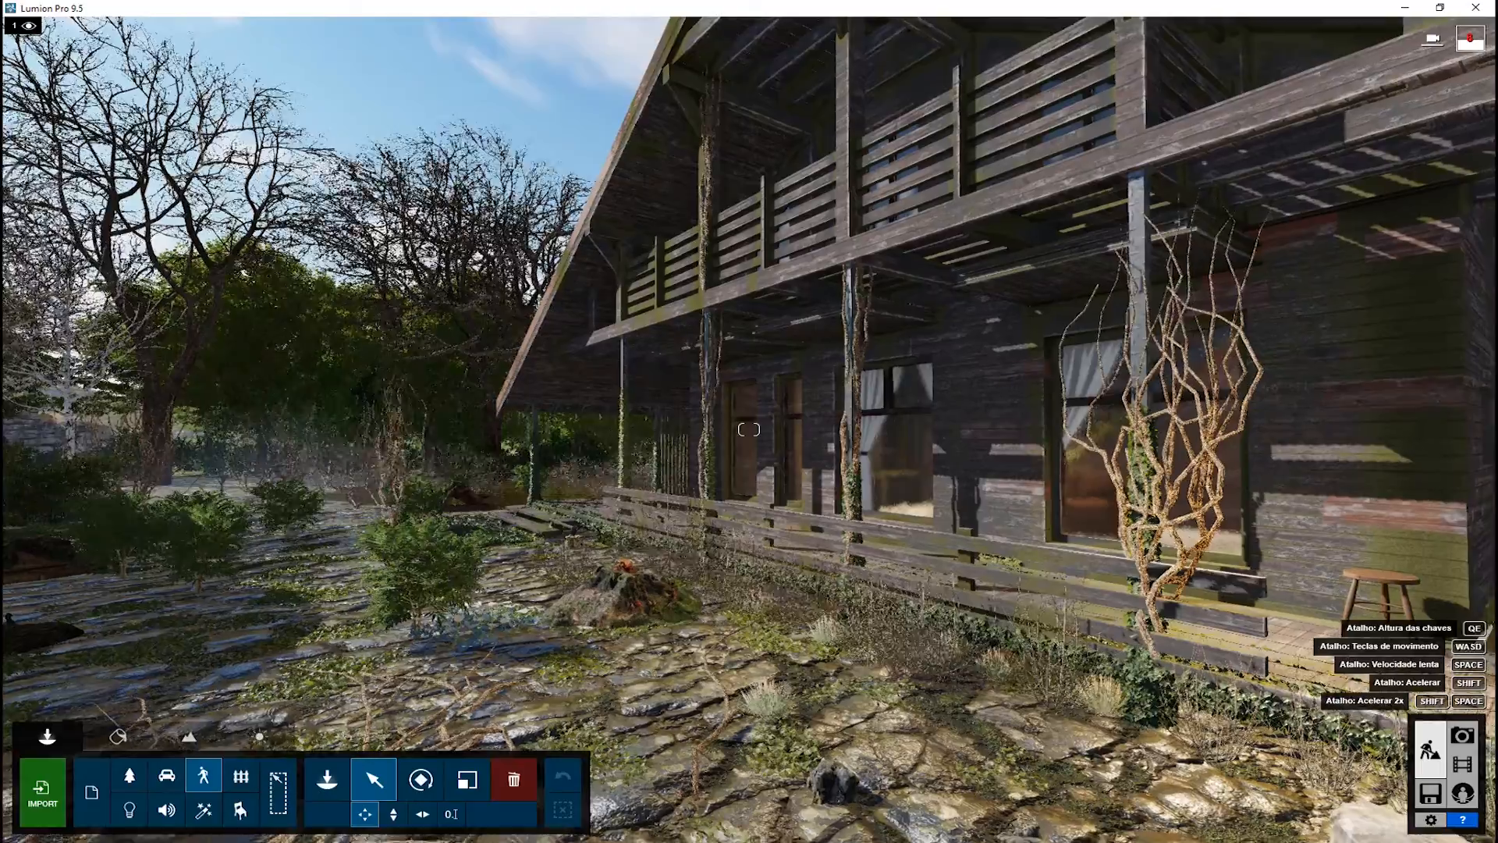
{"action": "left_click_drag", "start_coordinate": [812, 561], "coordinate": [1074, 606]}
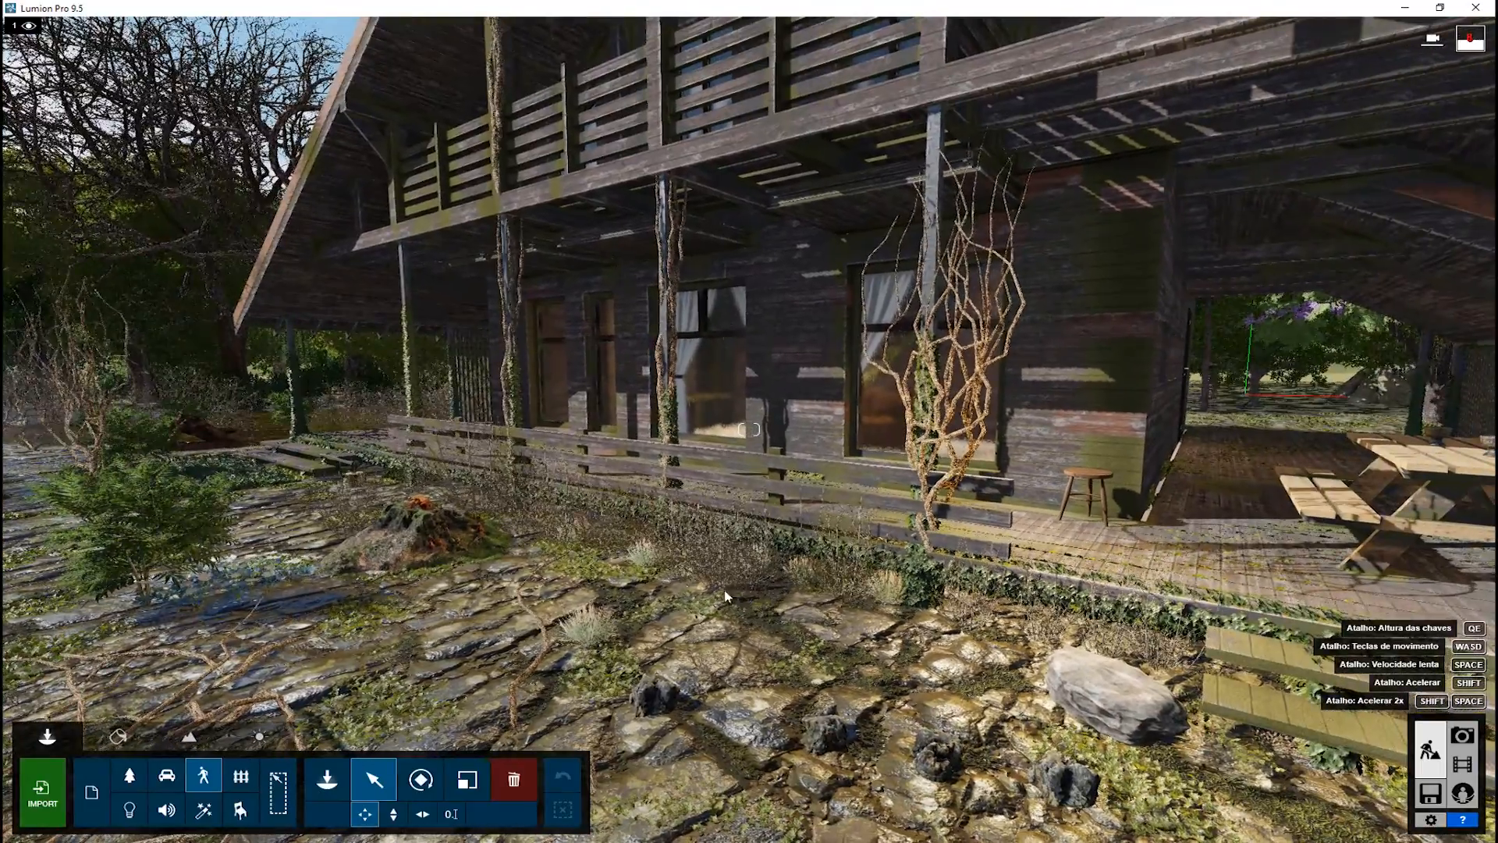
{"action": "key", "text": "s"}
{"action": "key", "text": "s"}
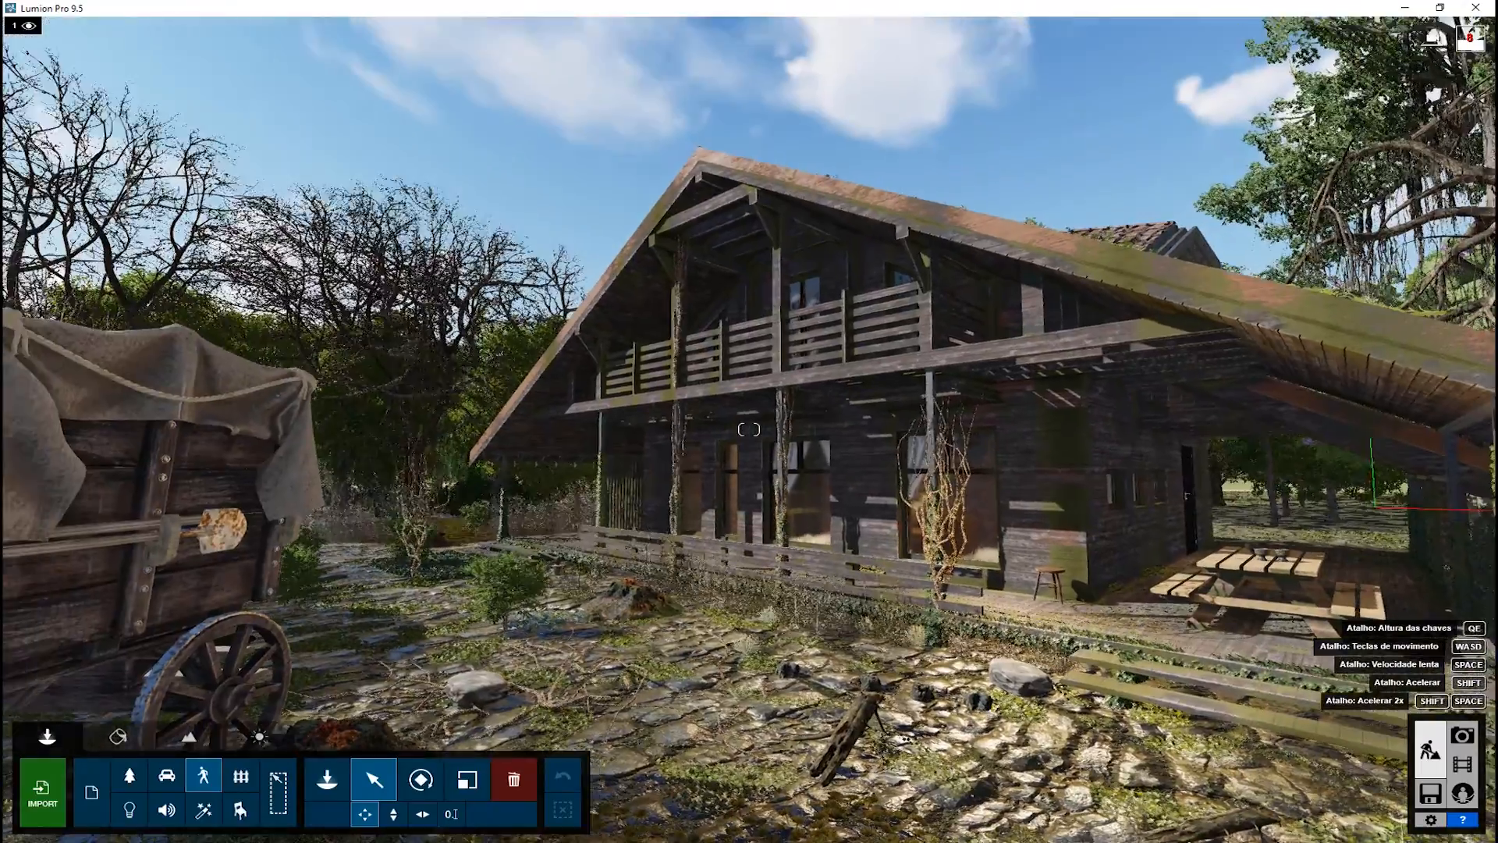
{"action": "key", "text": "d"}
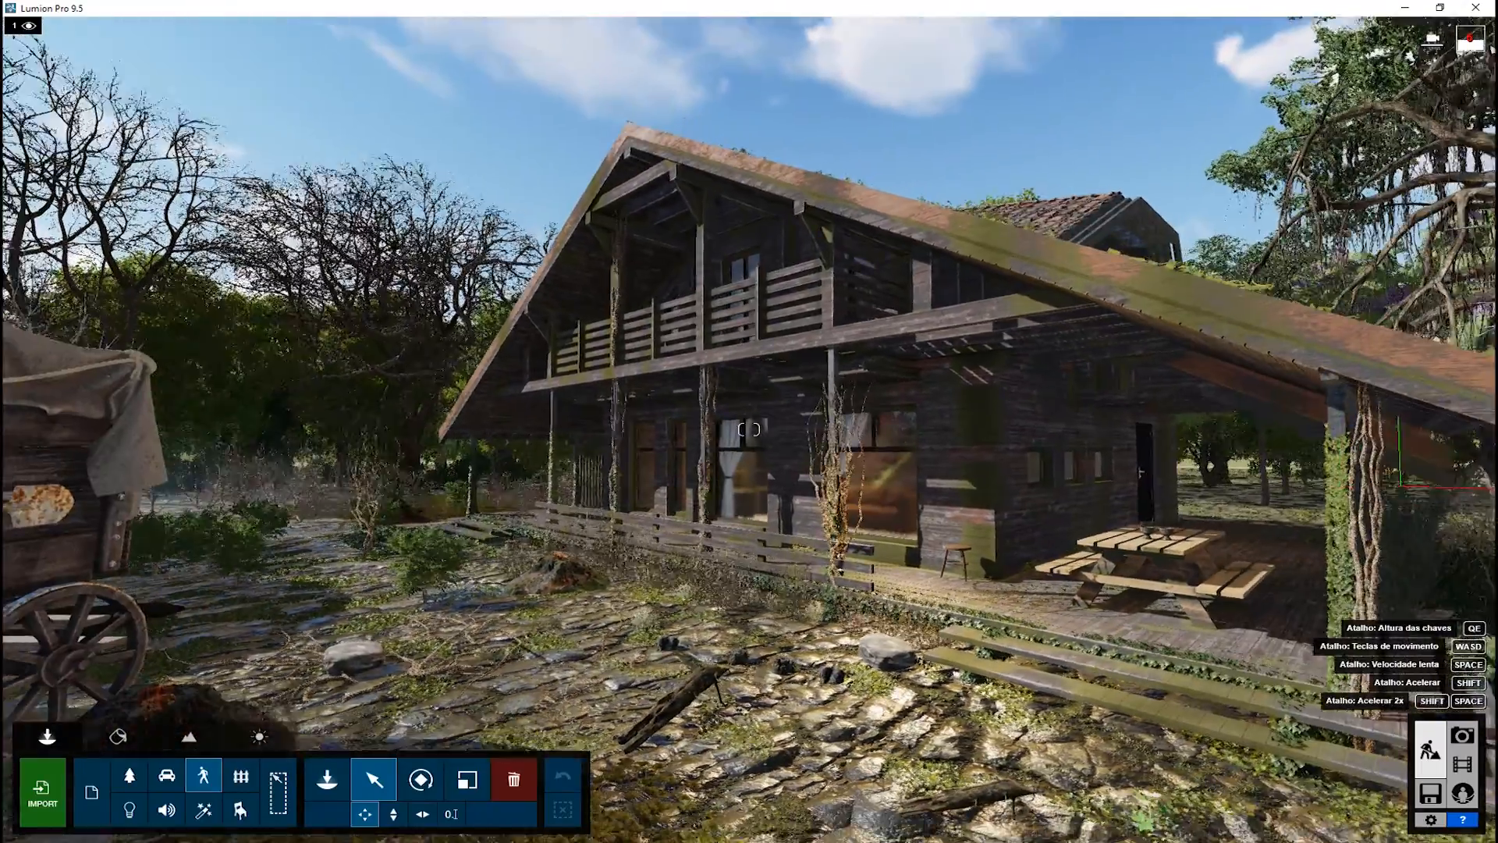
{"action": "key", "text": "s"}
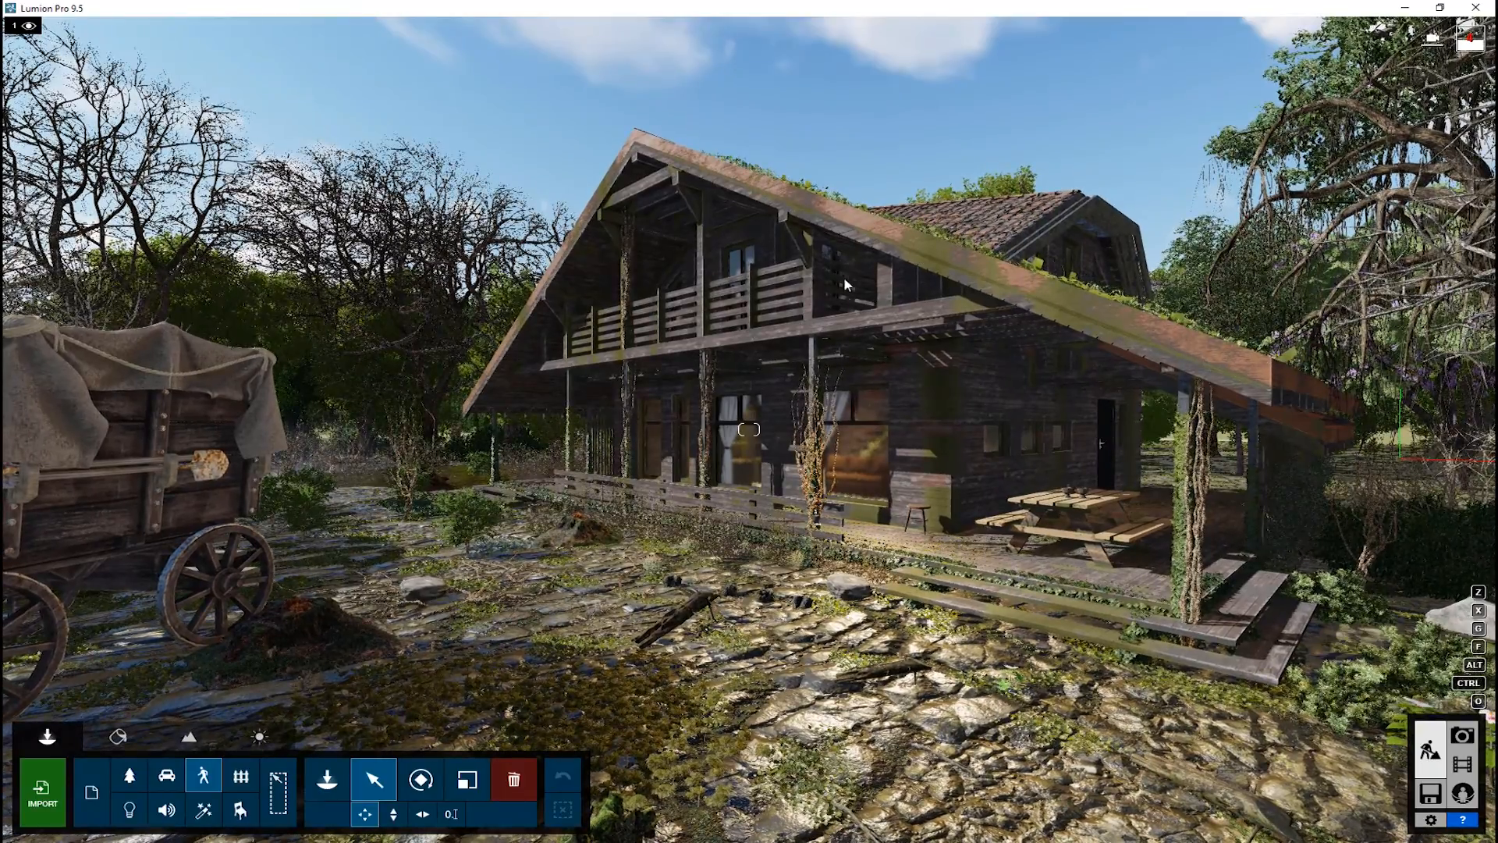
{"action": "key", "text": "s"}
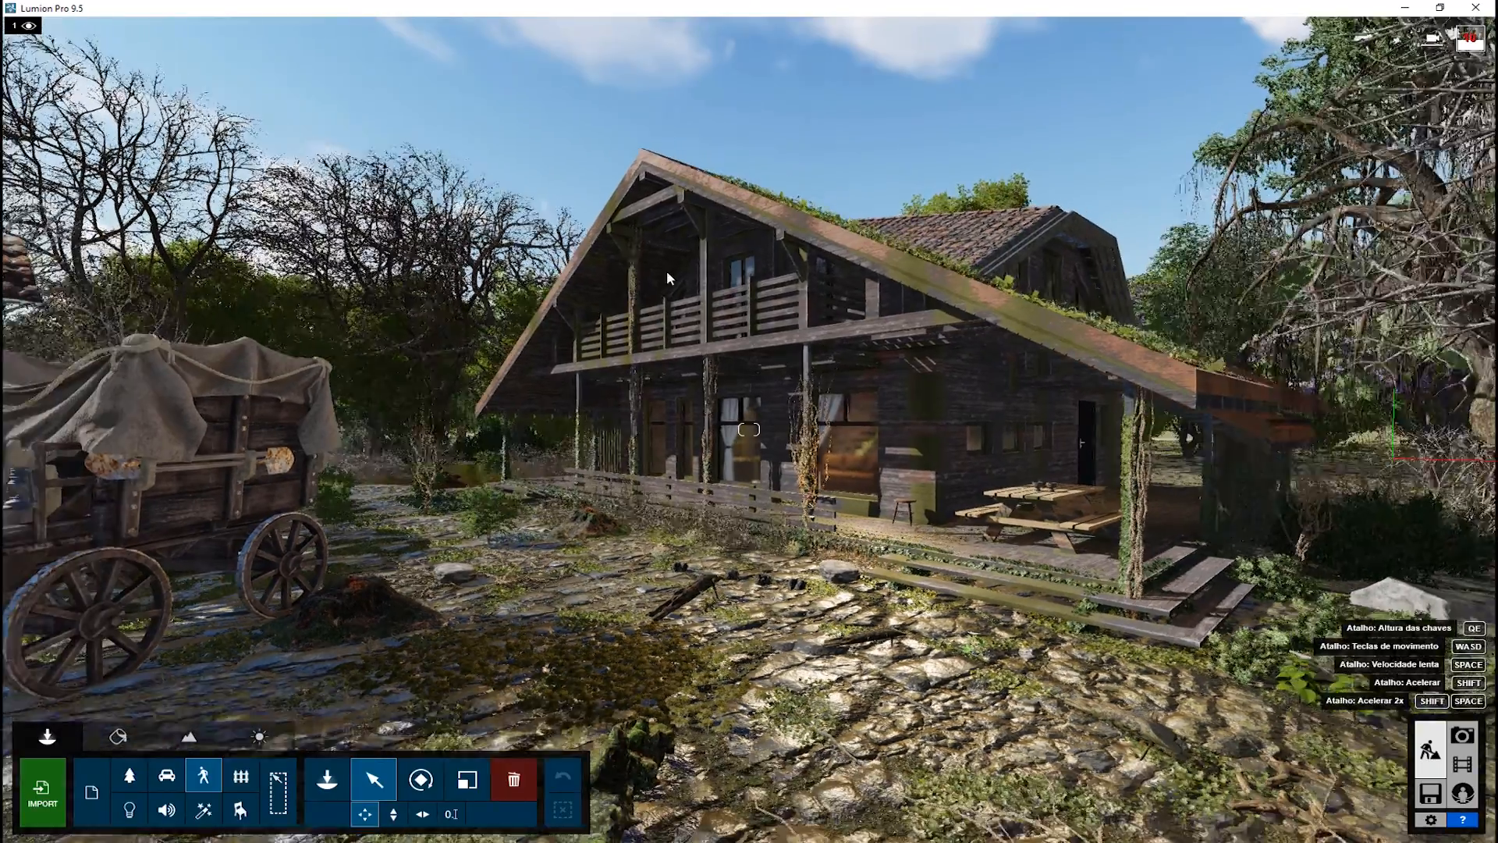
Examine the chalet and wagon from a lowered camera near the stone ground, shifting sideways, nearer and farther
{"action": "key", "text": "e"}
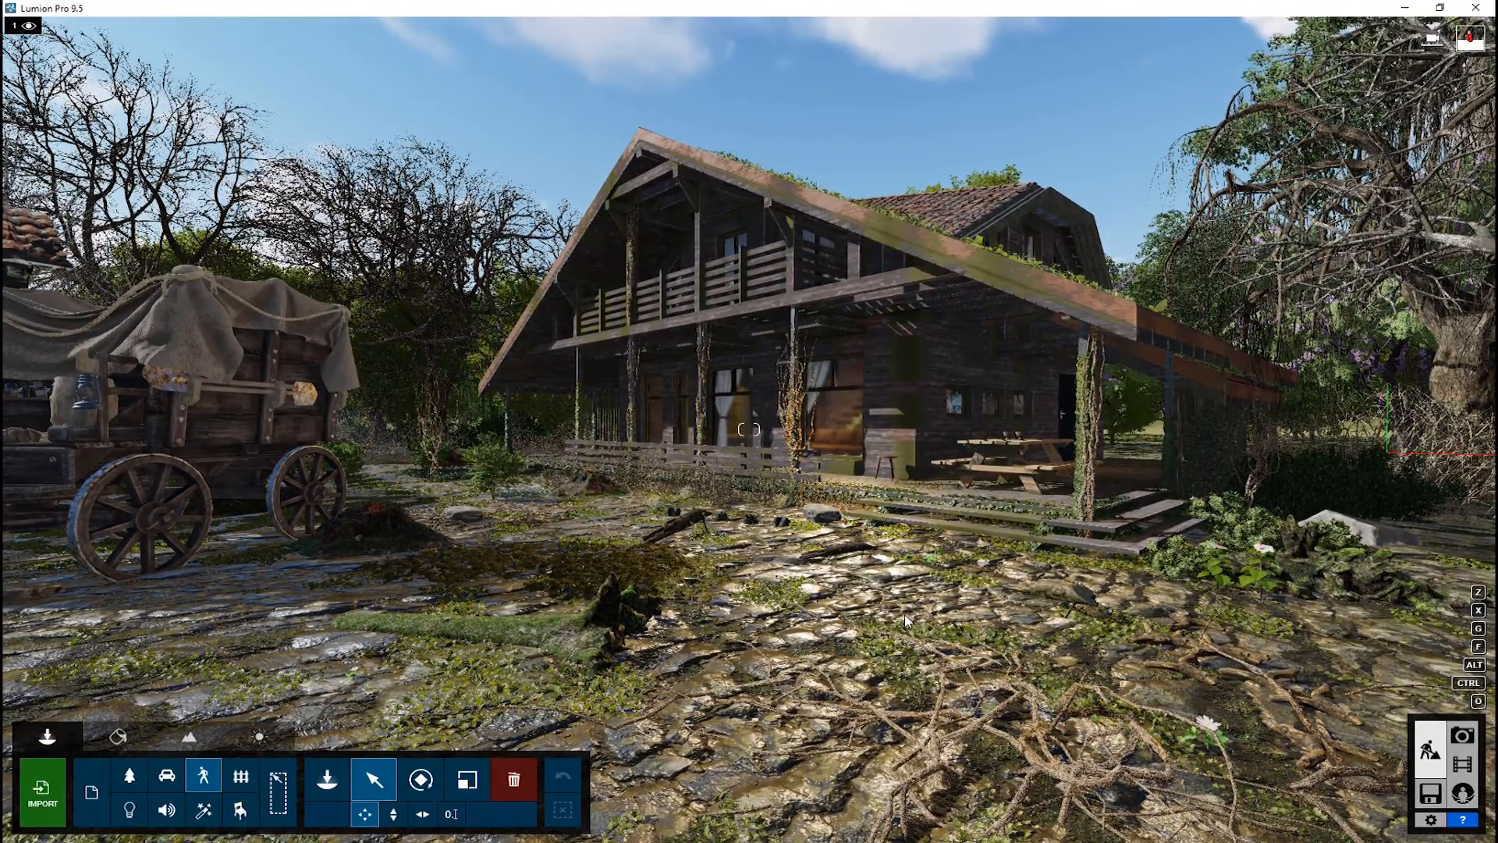
{"action": "key", "text": "a"}
{"action": "key", "text": "s"}
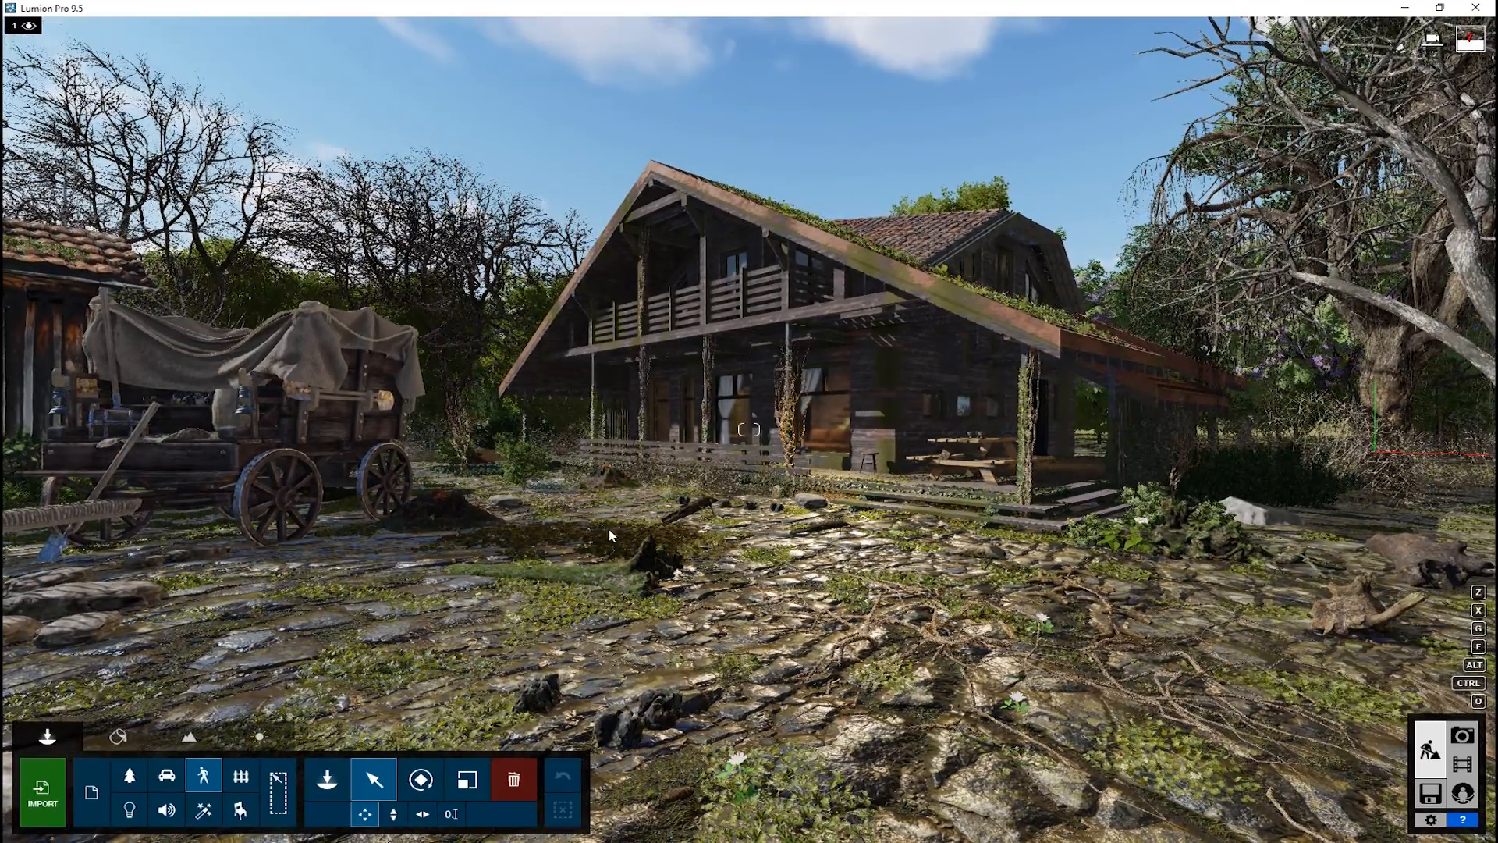
{"action": "key", "text": "d"}
{"action": "key", "text": "e"}
{"action": "key", "text": "e"}
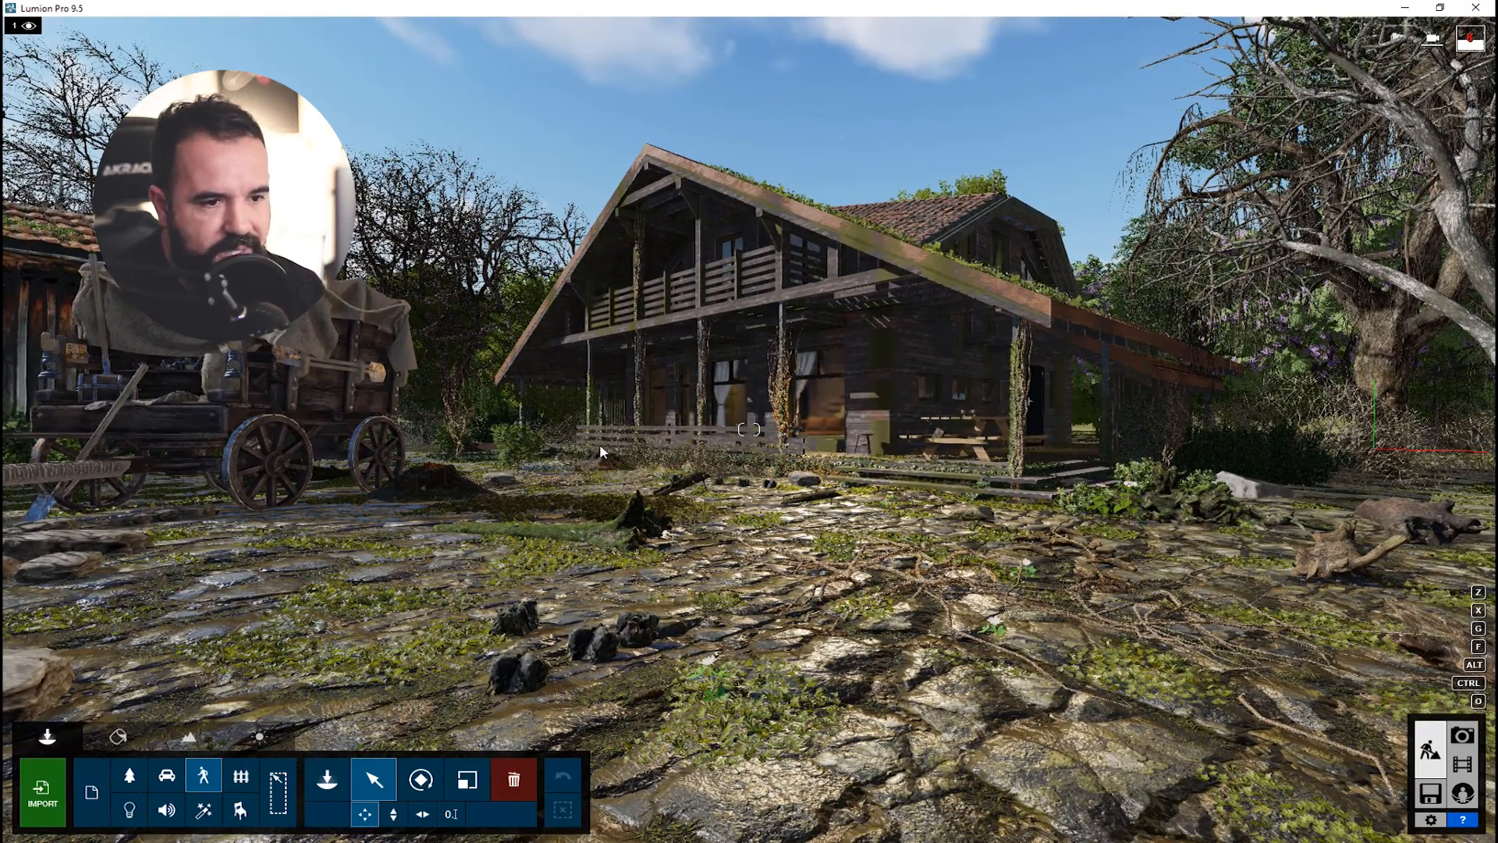
{"action": "key", "text": "w"}
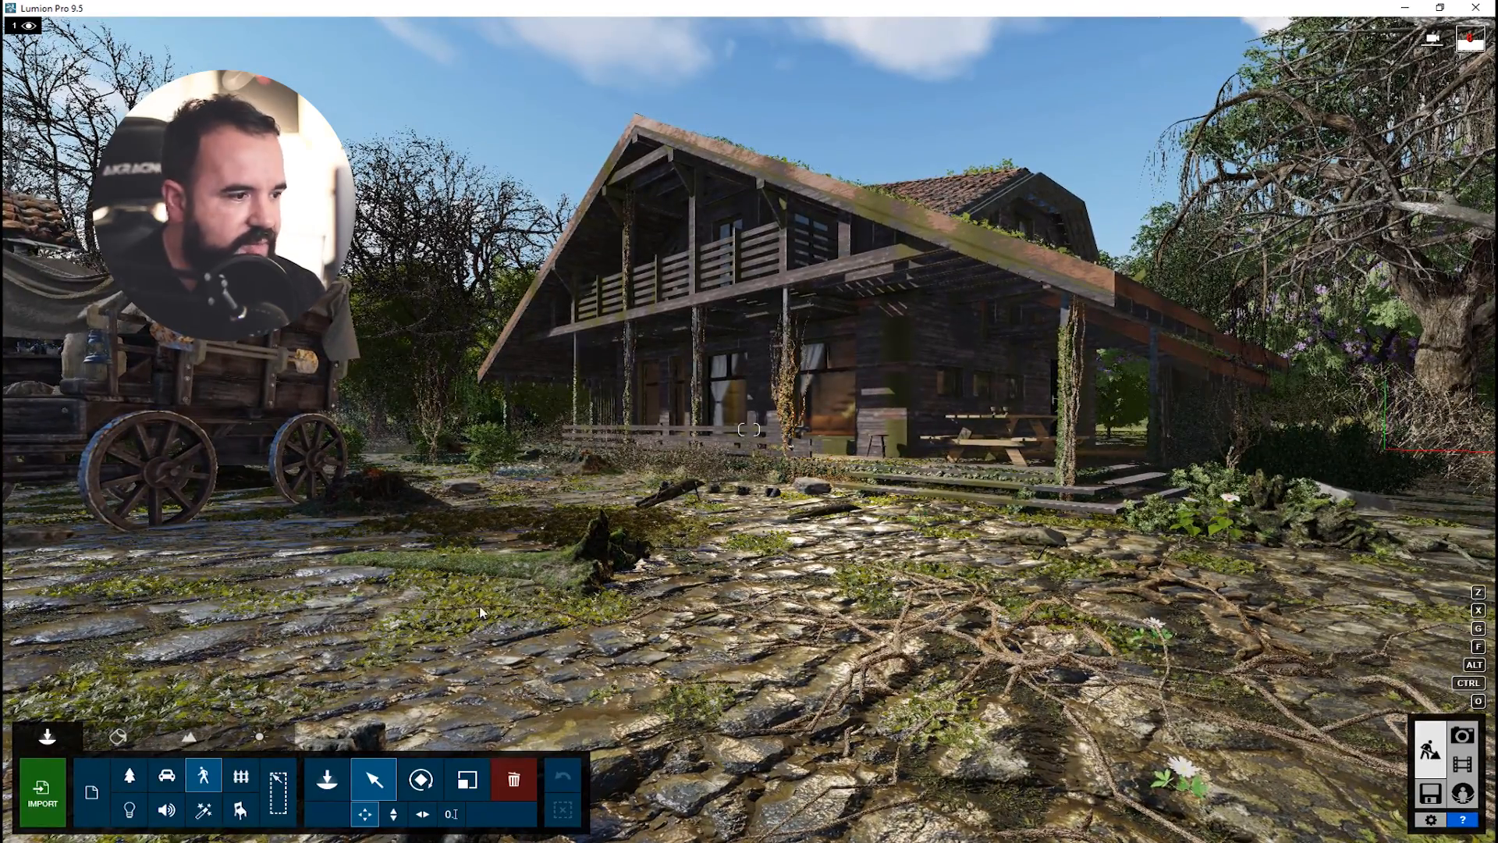
{"action": "key", "text": "s"}
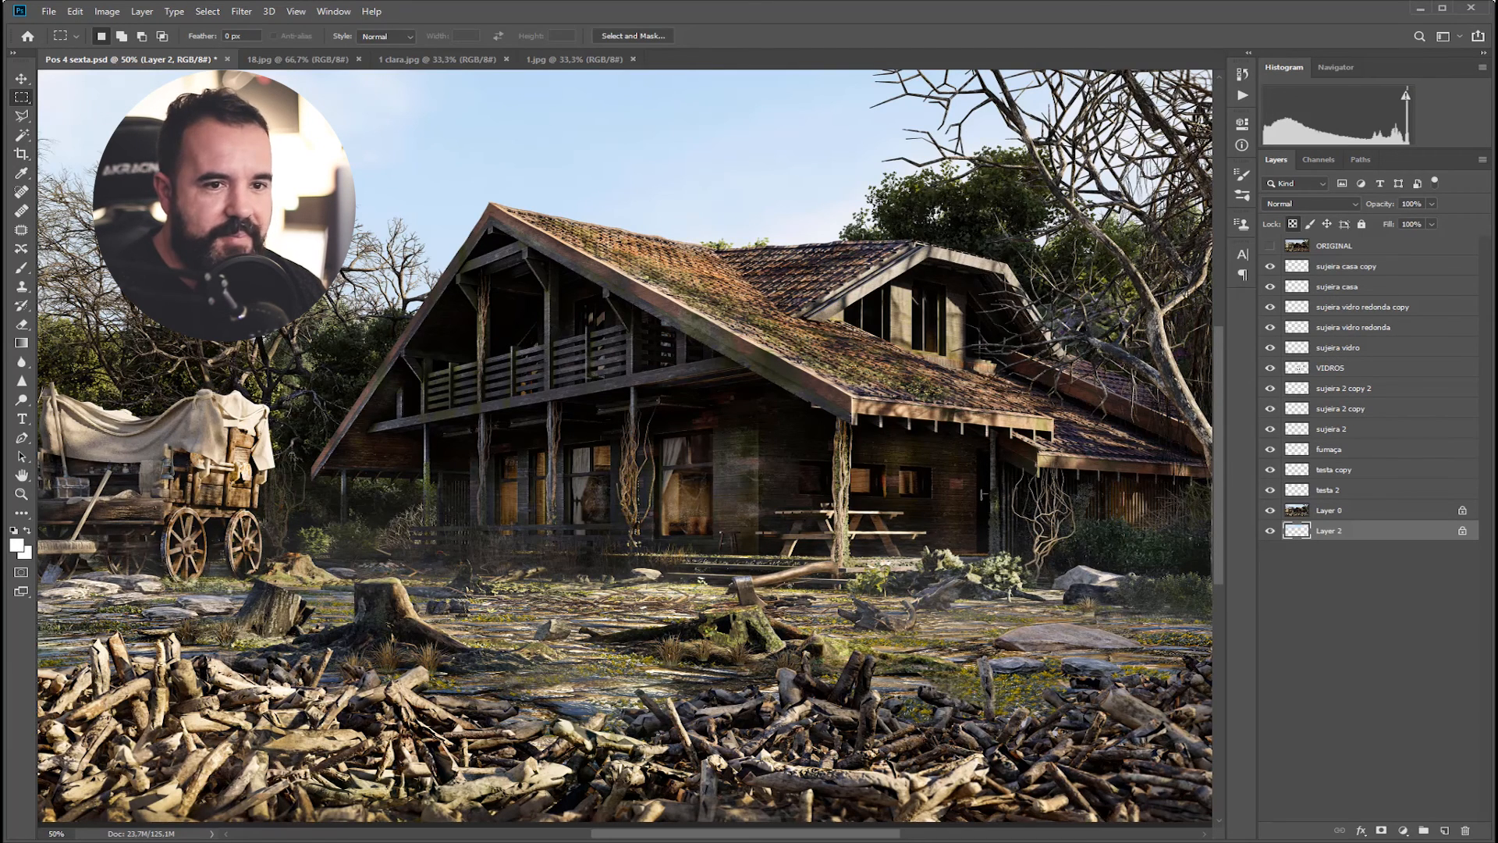
In Photoshop, show the ORIGINAL layer of Pos 4 sexta.psd and examine the unedited render across to the wagon and shed
{"action": "left_click", "coordinate": [1270, 246]}
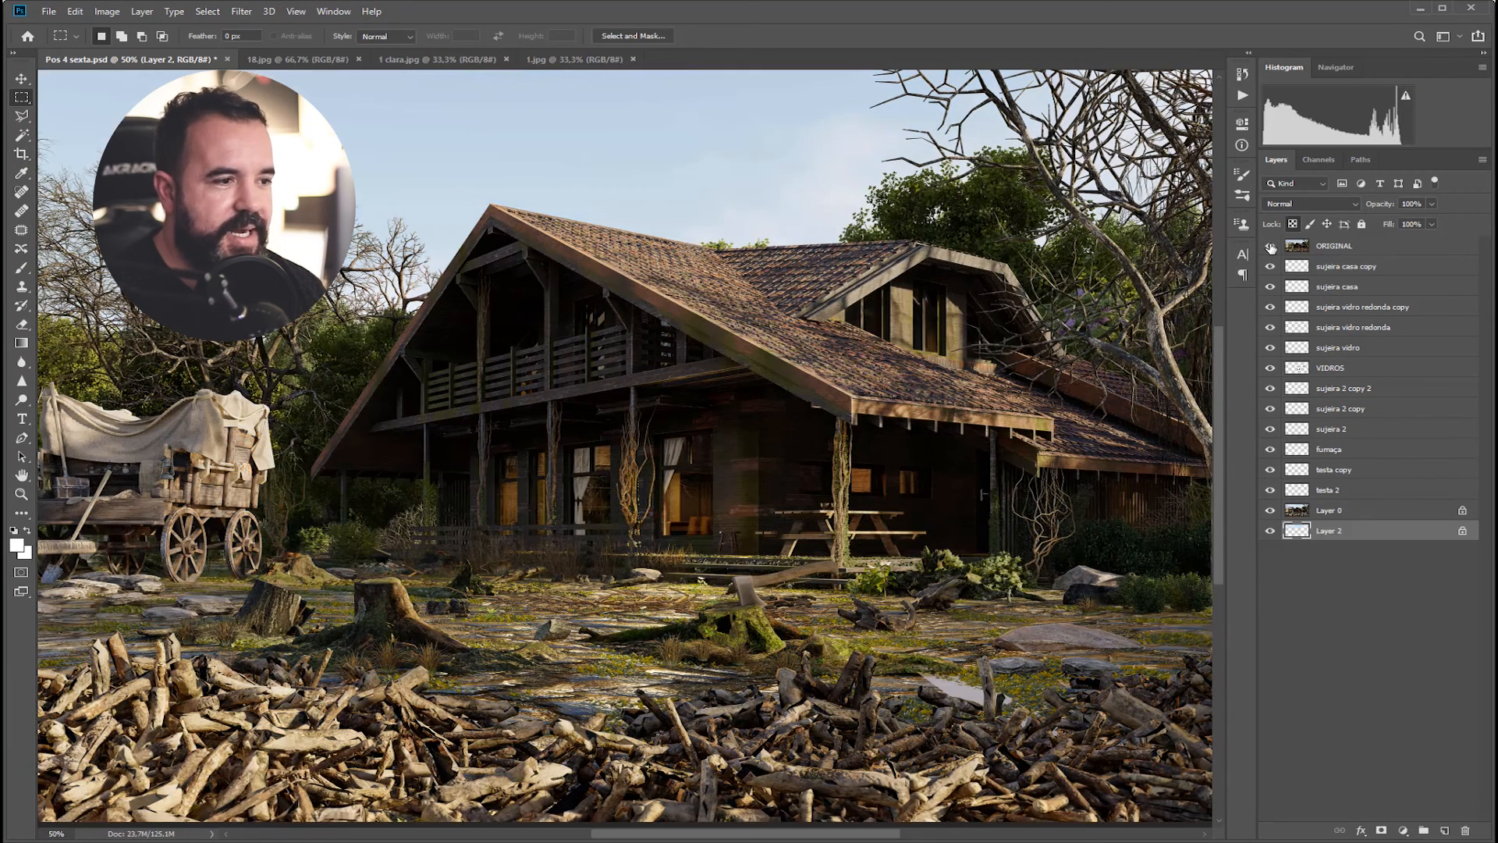
{"action": "left_click_drag", "start_coordinate": [674, 838], "coordinate": [629, 827]}
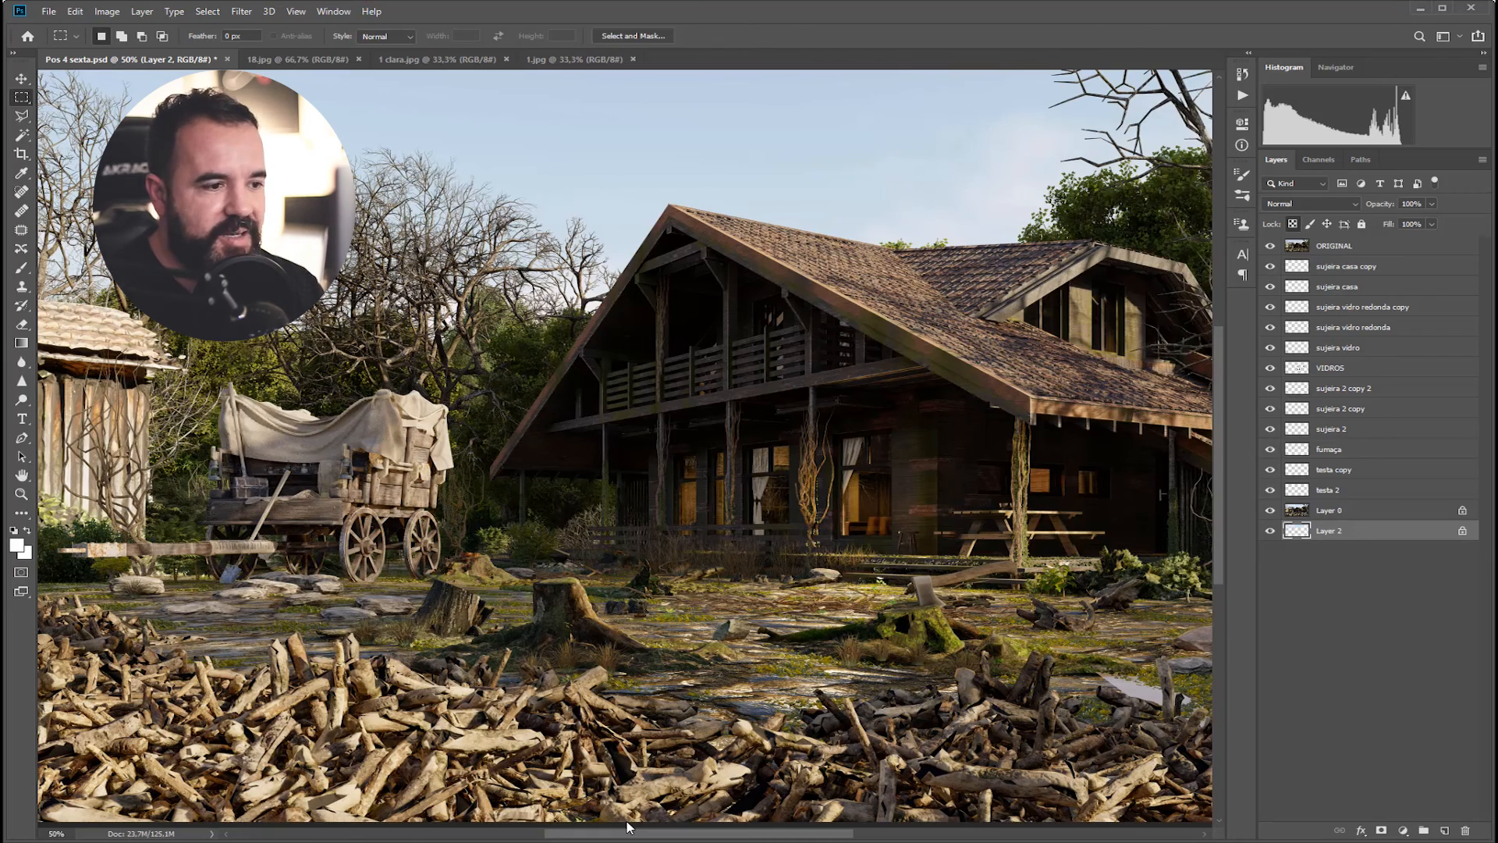
{"action": "mouse_move", "coordinate": [621, 836]}
{"action": "left_mouse_down"}
{"action": "mouse_move", "coordinate": [581, 837]}
{"action": "mouse_move", "coordinate": [642, 838]}
{"action": "mouse_move", "coordinate": [629, 840]}
{"action": "left_mouse_up"}
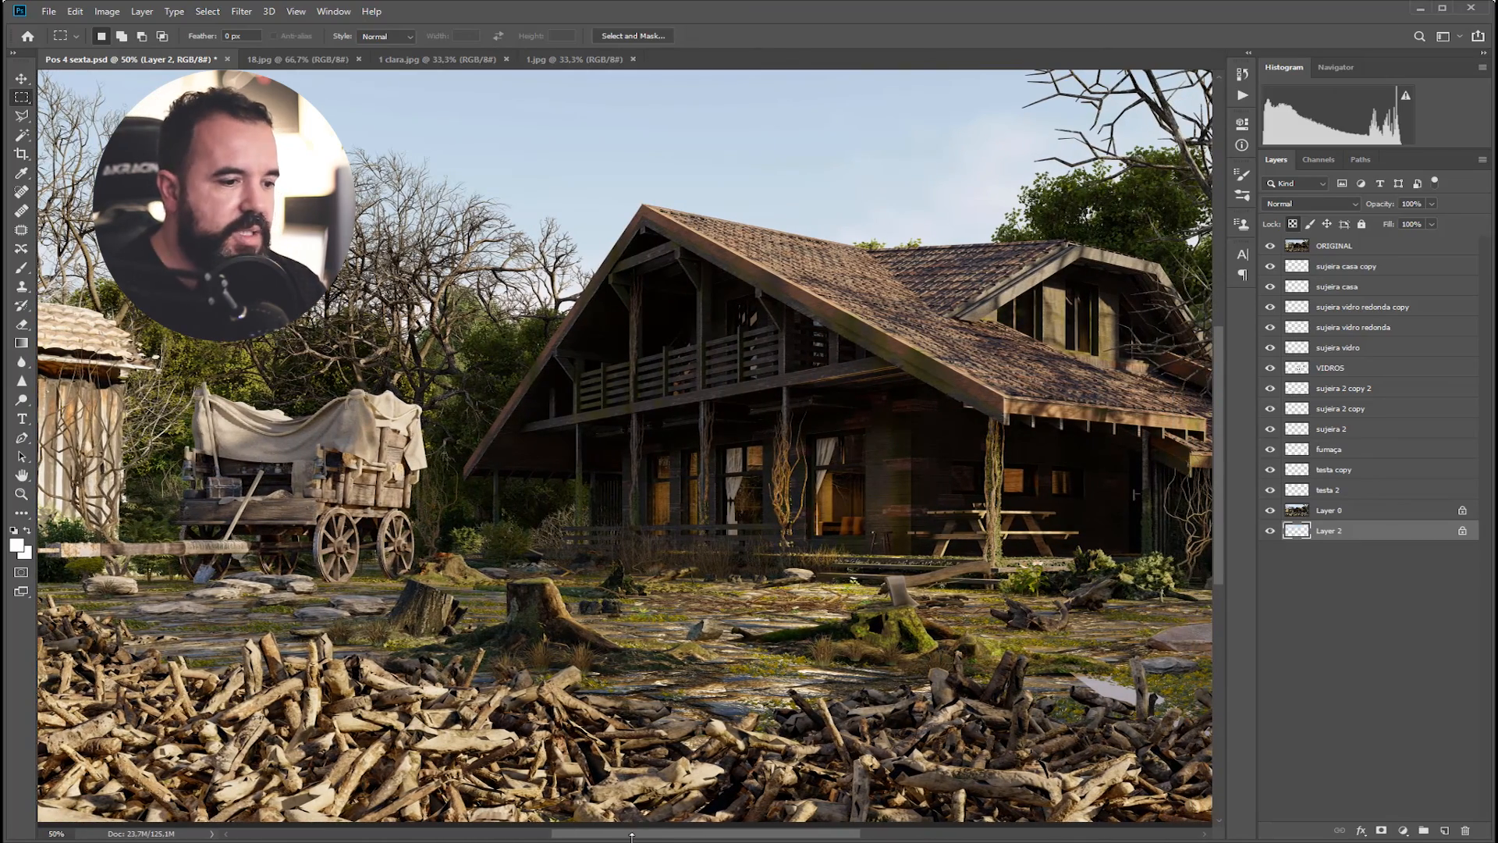
{"action": "mouse_move", "coordinate": [639, 833]}
{"action": "left_mouse_down"}
{"action": "mouse_move", "coordinate": [683, 833]}
{"action": "mouse_move", "coordinate": [612, 834]}
{"action": "mouse_move", "coordinate": [640, 833]}
{"action": "left_mouse_up"}
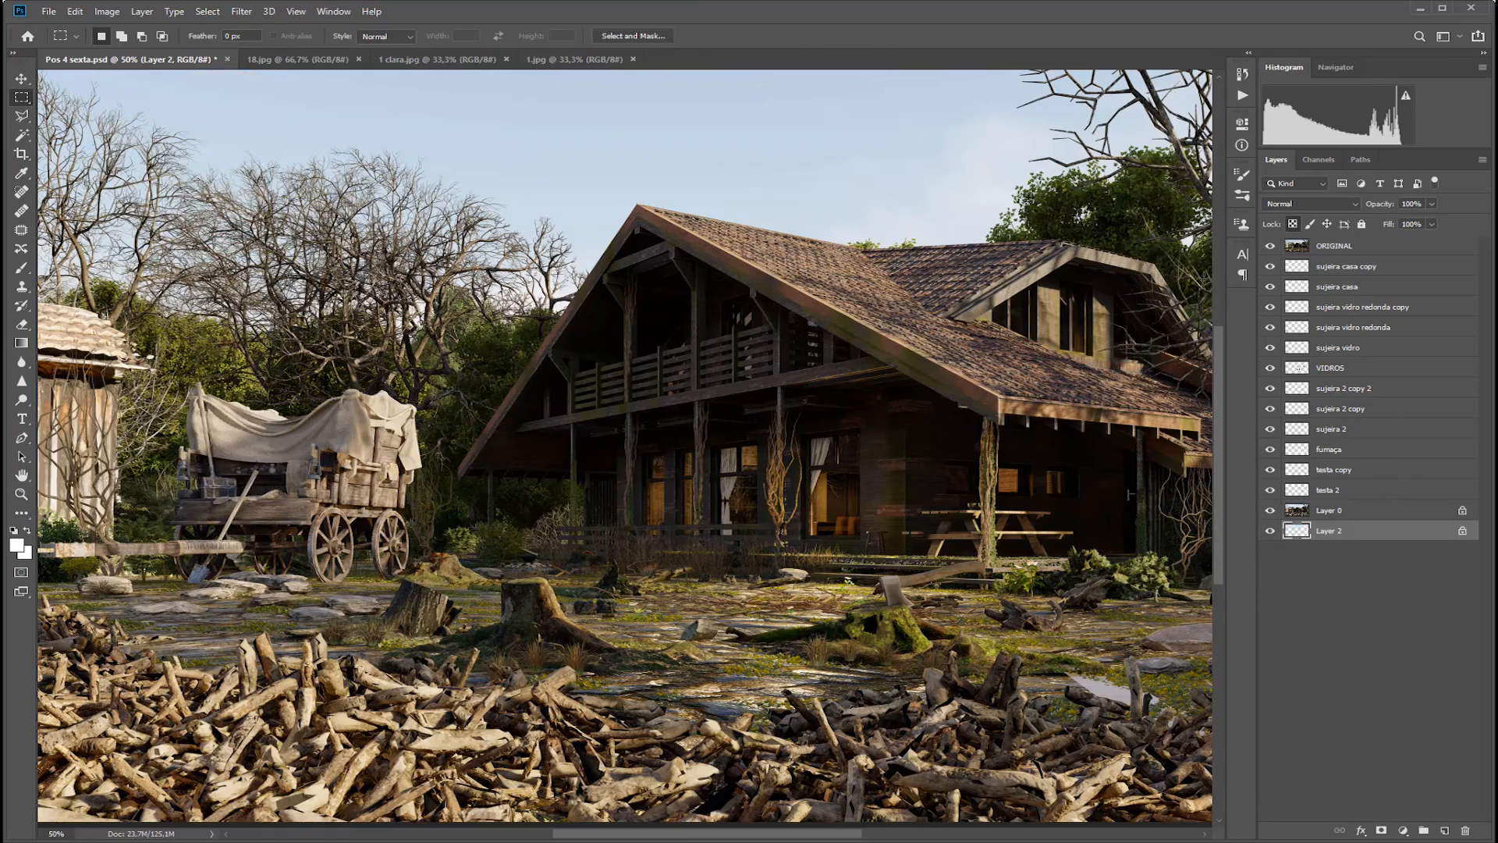
Fit the whole image in view and compare before and after by toggling the ORIGINAL layer's visibility, ending with it hidden
{"action": "key", "text": "ctrl+minus"}
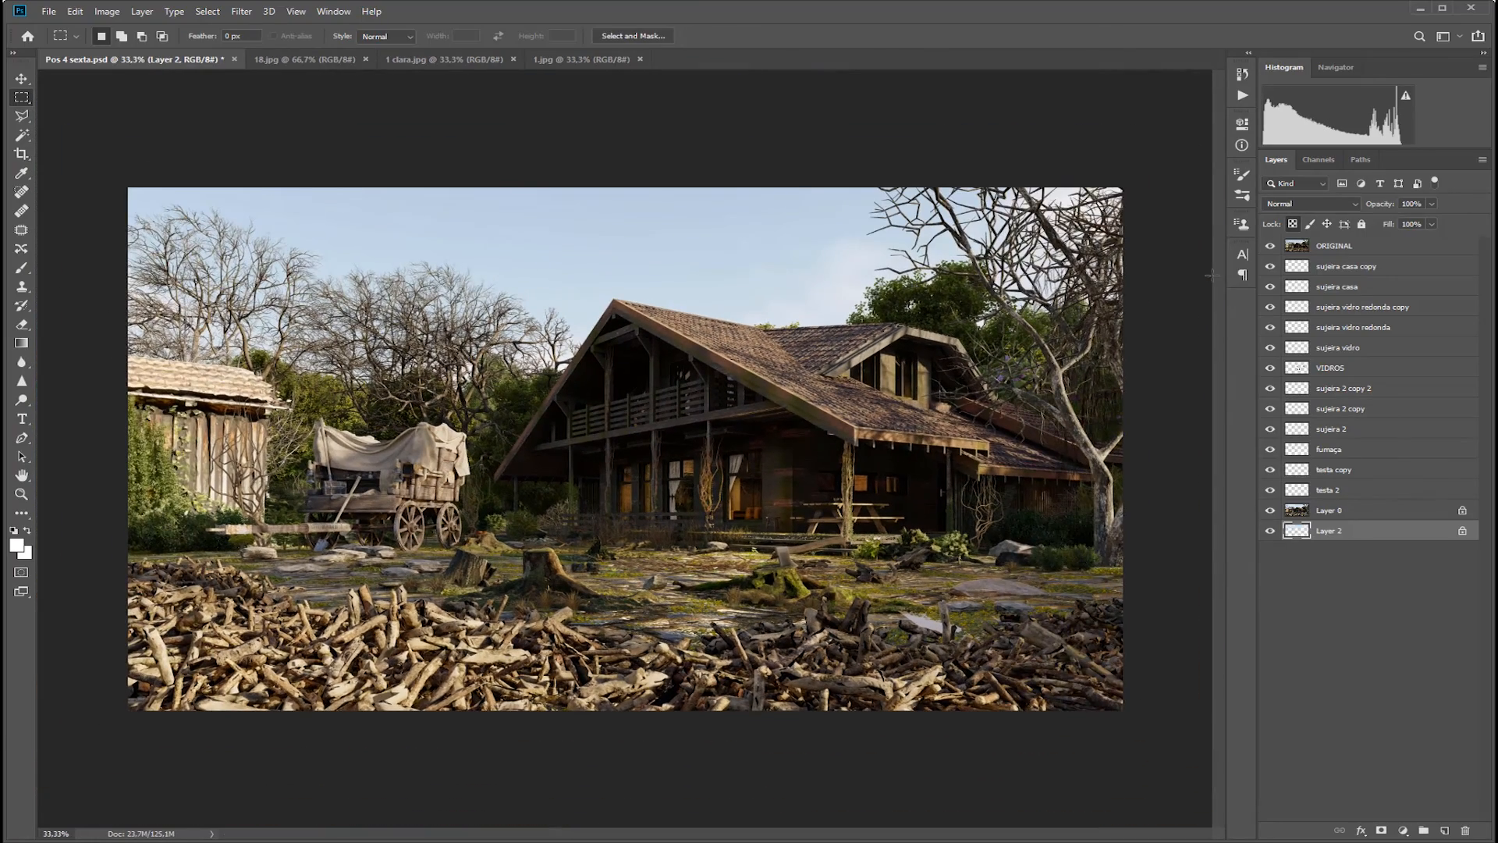
{"action": "left_click", "coordinate": [1271, 245]}
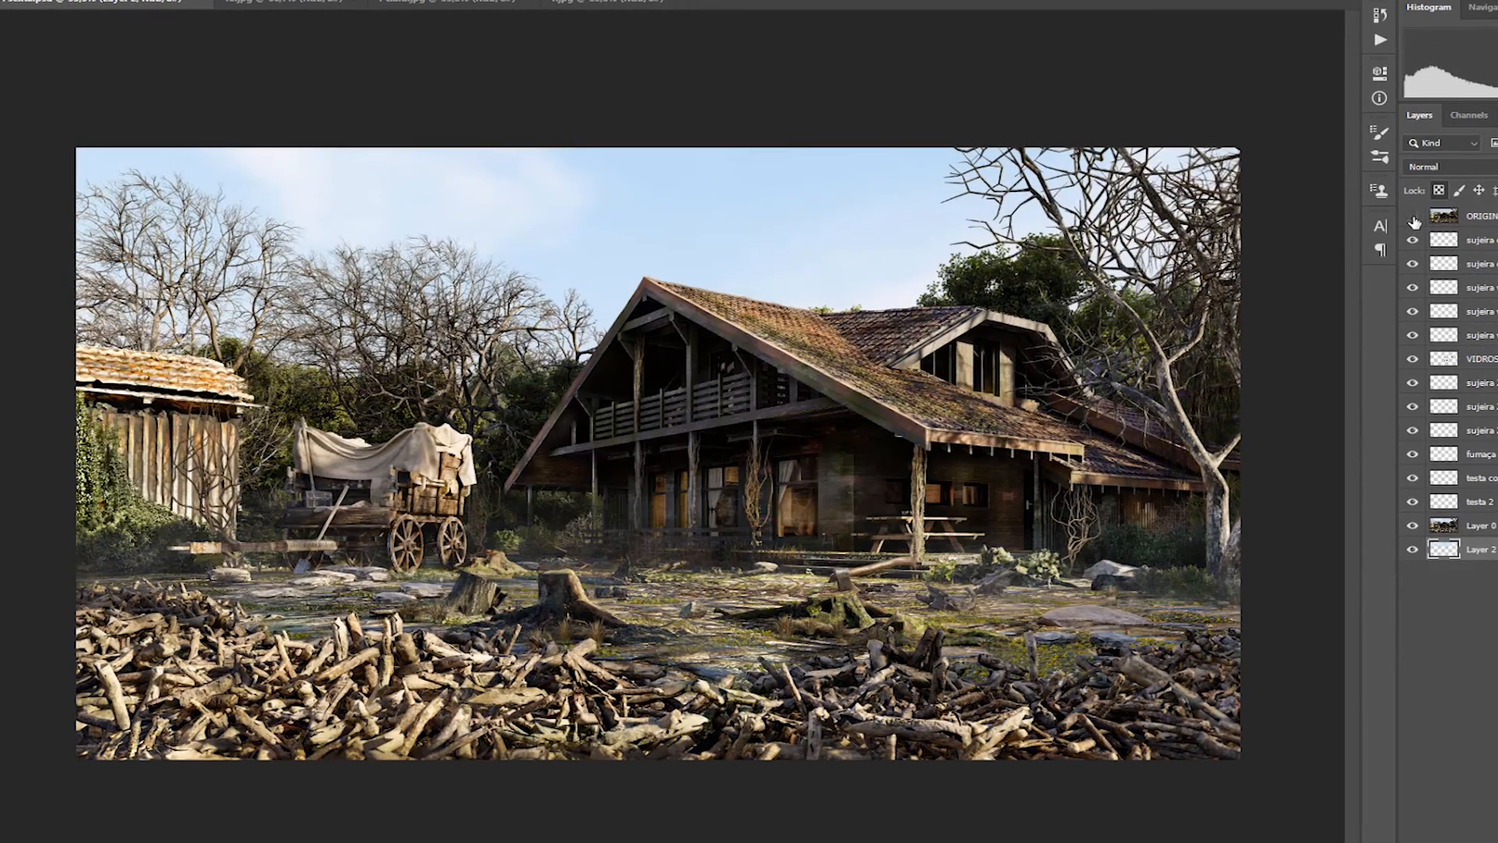
{"action": "left_click", "coordinate": [1413, 217]}
{"action": "left_click", "coordinate": [1413, 217]}
{"action": "left_click", "coordinate": [1413, 224]}
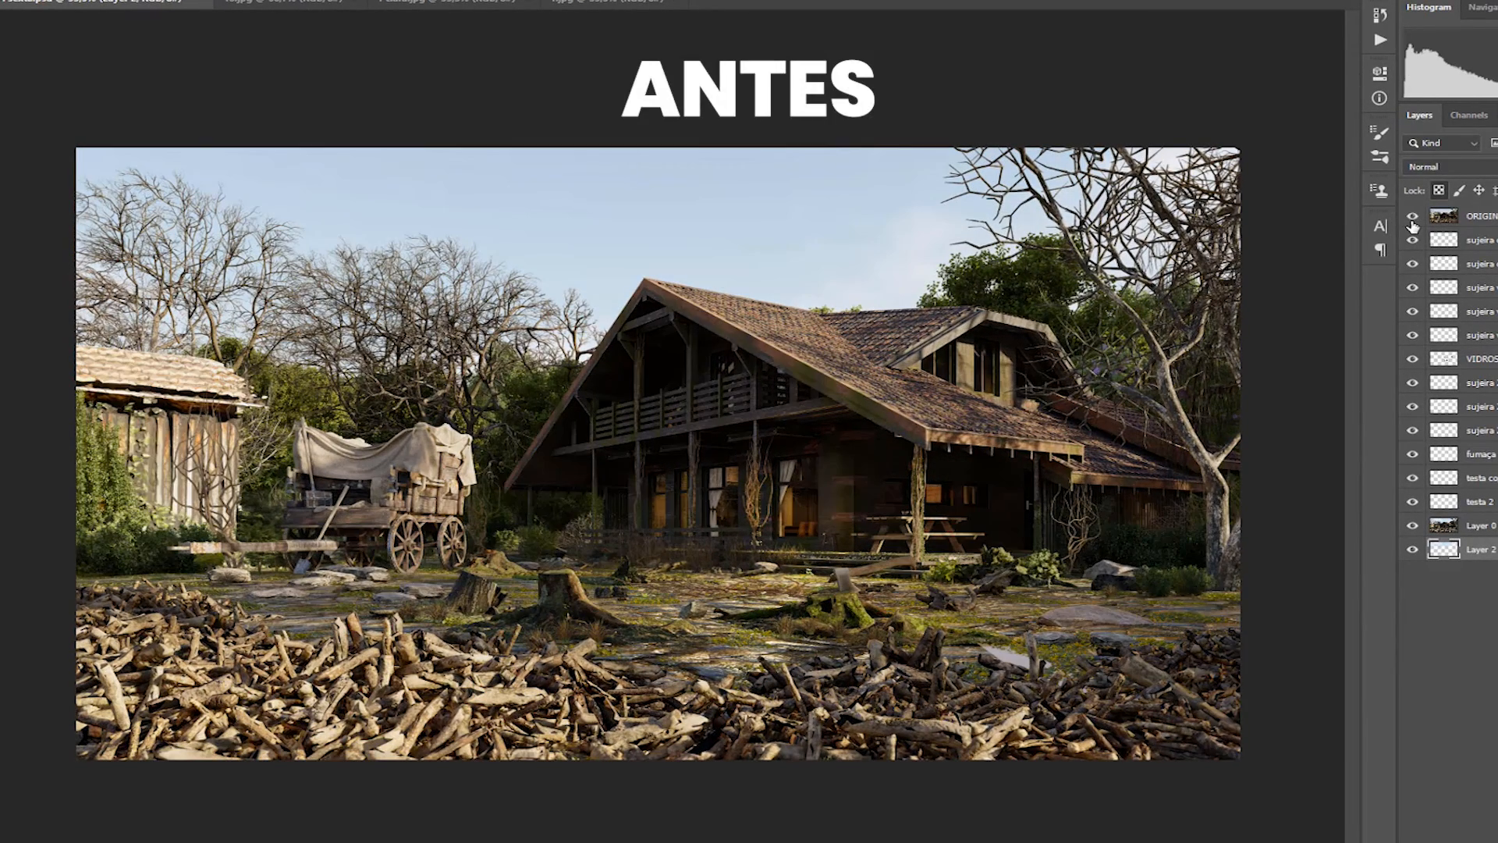
{"action": "left_click", "coordinate": [1413, 218]}
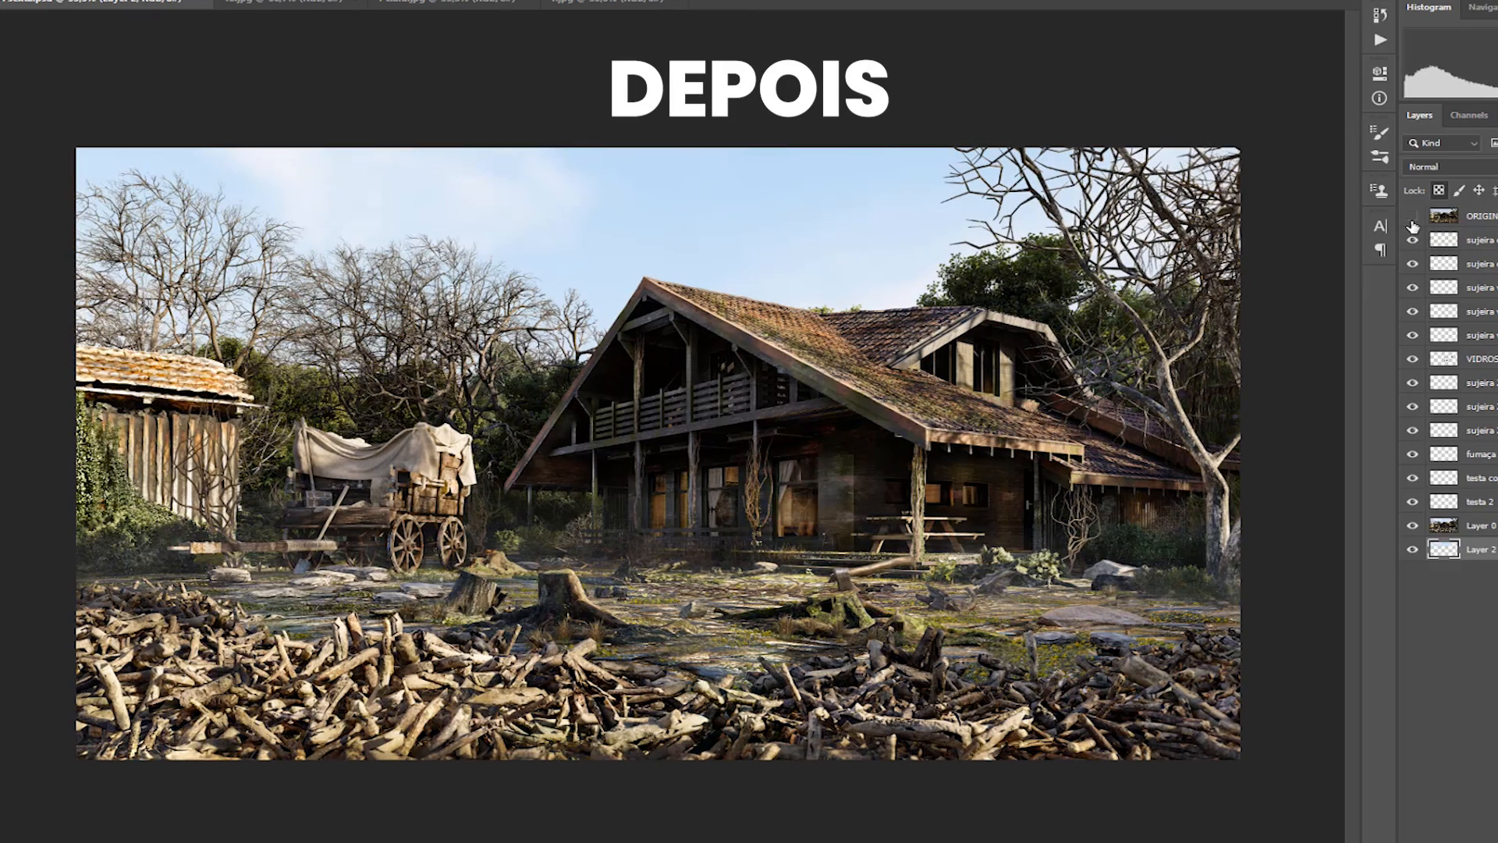
Compare the chalet before and after at 50% zoom by repeatedly toggling the ORIGINAL layer's visibility, leaving it hidden
{"action": "key", "text": "ctrl+plus"}
{"action": "left_click_drag", "start_coordinate": [537, 603], "coordinate": [742, 603]}
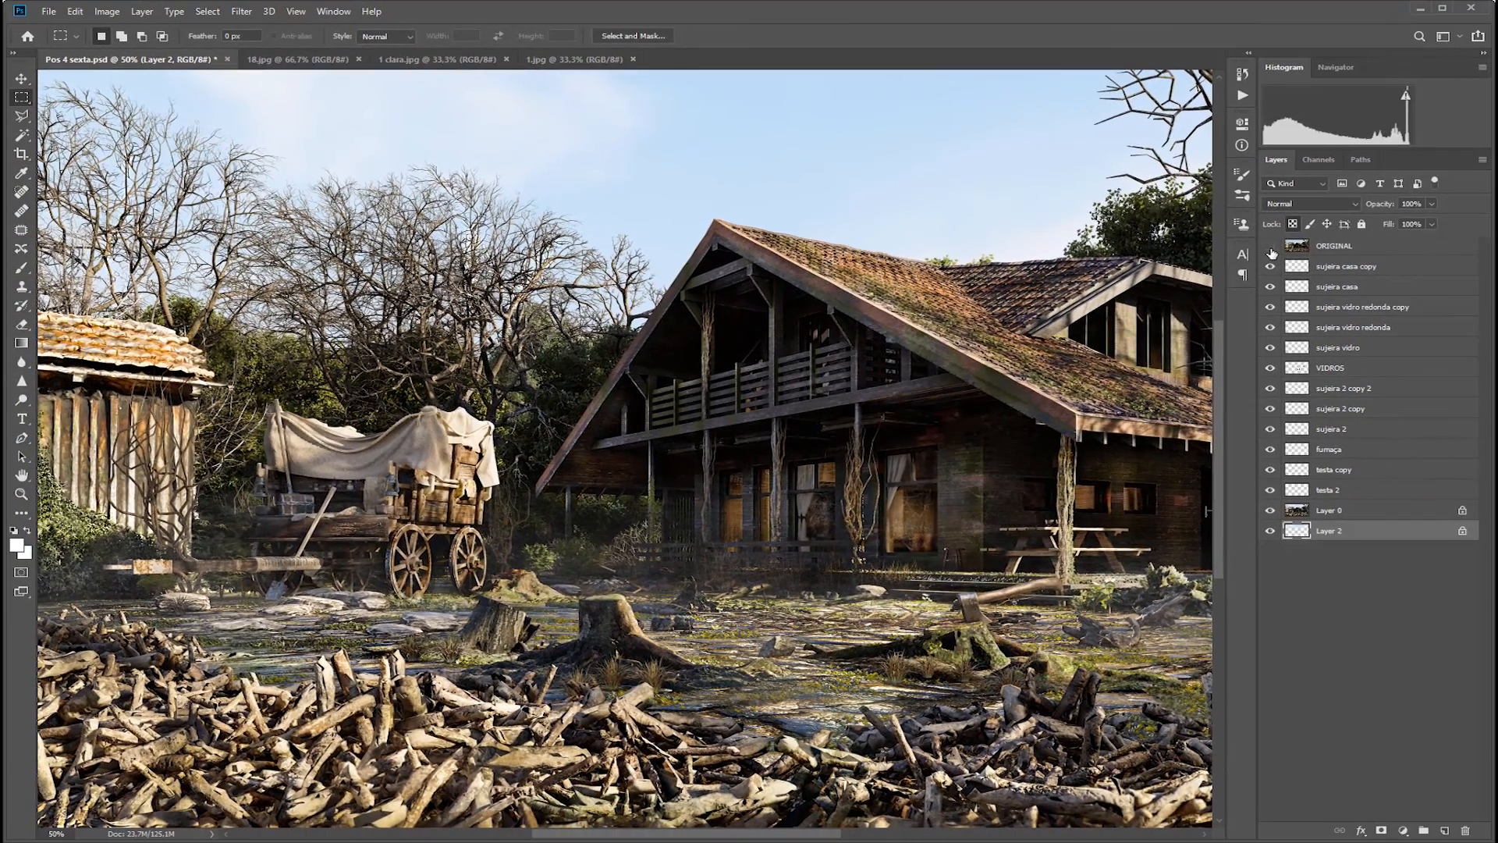
{"action": "left_click", "coordinate": [1270, 247]}
{"action": "left_click", "coordinate": [1271, 247]}
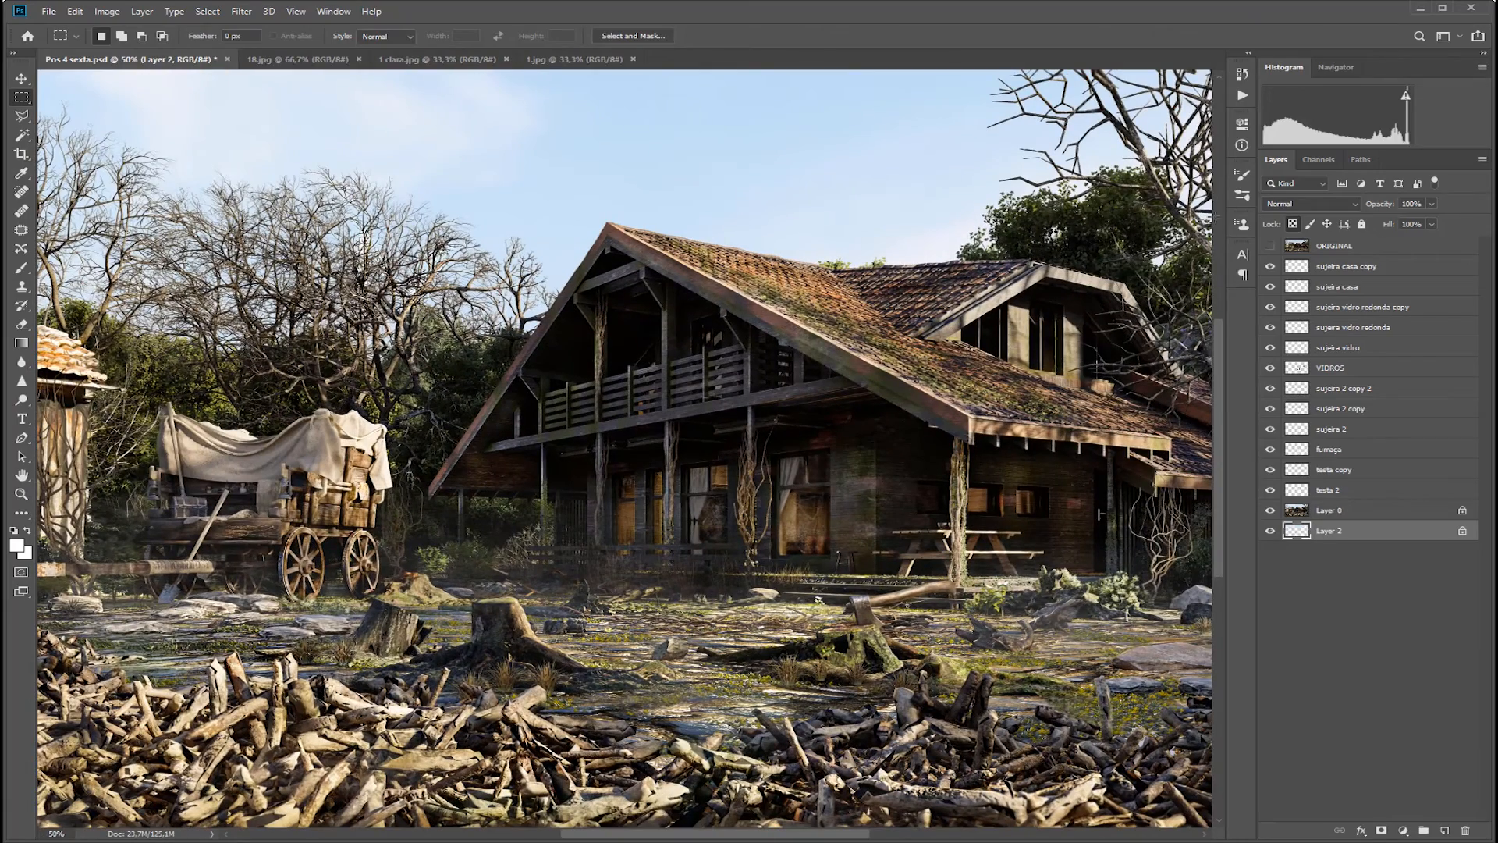
{"action": "left_click", "coordinate": [1271, 247]}
{"action": "left_click", "coordinate": [1270, 247]}
Inspect the base render and ground retouching by toggling the visibility of Layer 0, testa 2 and testa copy
{"action": "key", "text": "ctrl+minus"}
{"action": "key", "text": "ctrl+plus"}
{"action": "mouse_move", "coordinate": [504, 529]}
{"action": "left_mouse_down"}
{"action": "mouse_move", "coordinate": [726, 551]}
{"action": "mouse_move", "coordinate": [613, 551]}
{"action": "mouse_move", "coordinate": [672, 515]}
{"action": "mouse_move", "coordinate": [598, 529]}
{"action": "mouse_move", "coordinate": [660, 549]}
{"action": "mouse_move", "coordinate": [504, 532]}
{"action": "left_mouse_up"}
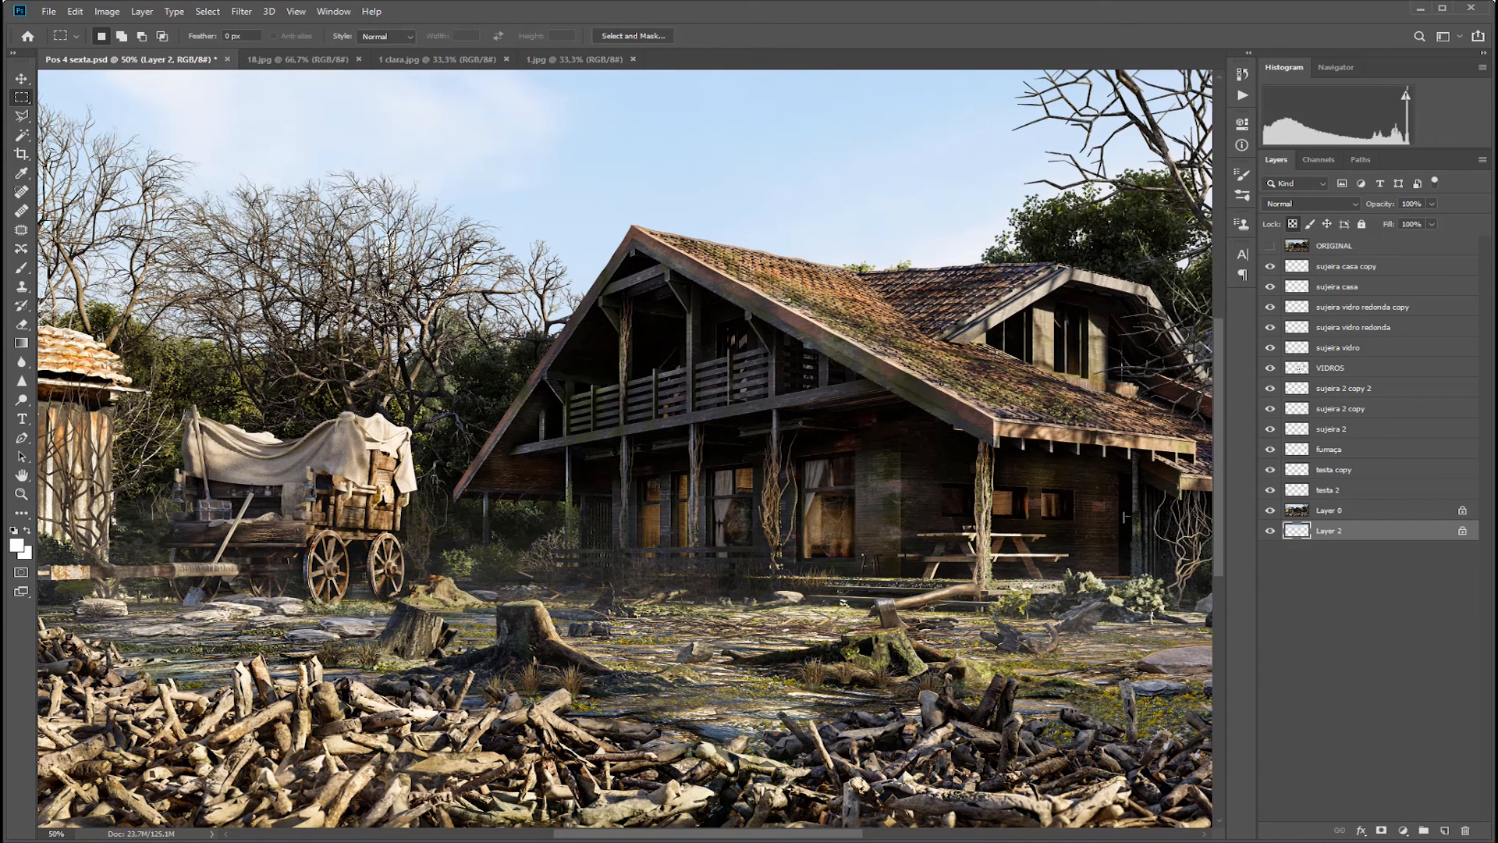
{"action": "left_click", "coordinate": [1270, 510]}
{"action": "left_click", "coordinate": [1271, 511]}
{"action": "left_click", "coordinate": [1273, 494]}
{"action": "left_click", "coordinate": [1271, 474]}
{"action": "left_click", "coordinate": [1271, 472]}
Compare the ground with and without the fumaça smoke layer, and check the sujeira 2 layer's effect, leaving both visible
{"action": "left_click", "coordinate": [1271, 449]}
{"action": "left_click", "coordinate": [1271, 449]}
{"action": "left_click", "coordinate": [1271, 449]}
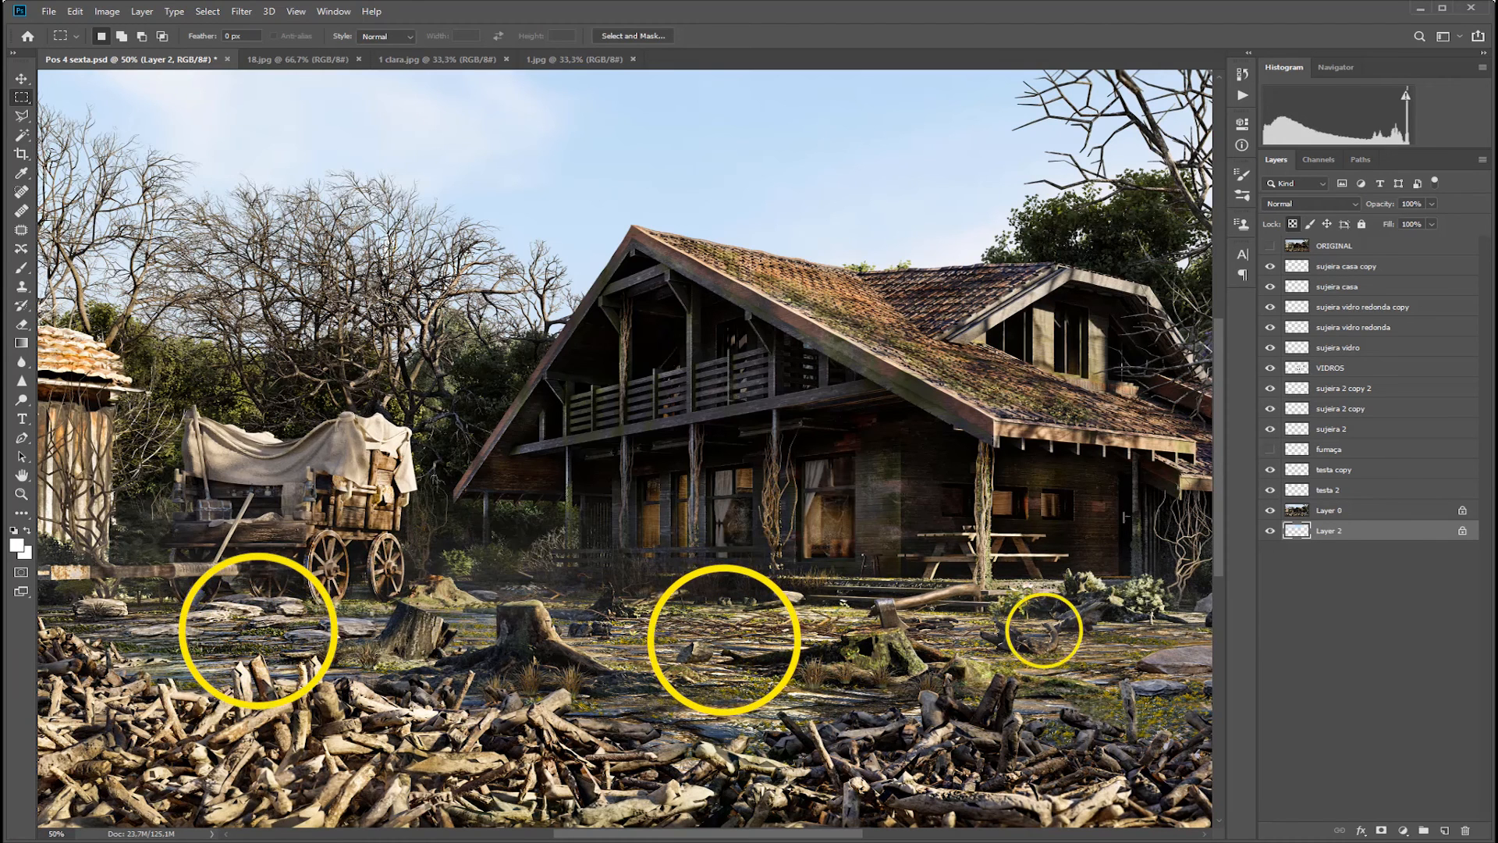
{"action": "left_click", "coordinate": [1272, 450]}
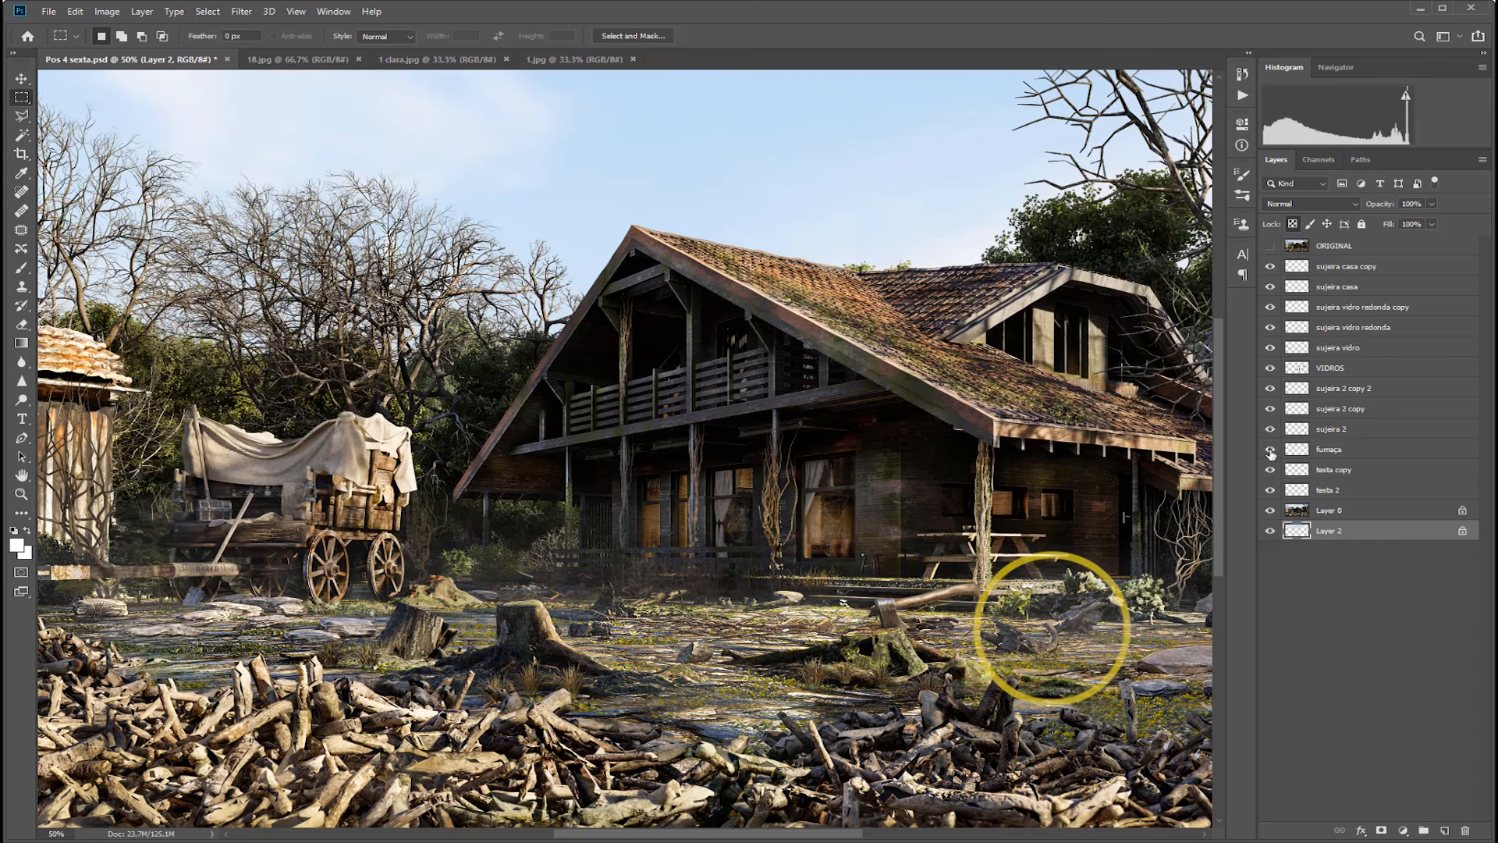
{"action": "left_click", "coordinate": [1271, 450]}
{"action": "left_click", "coordinate": [1271, 449]}
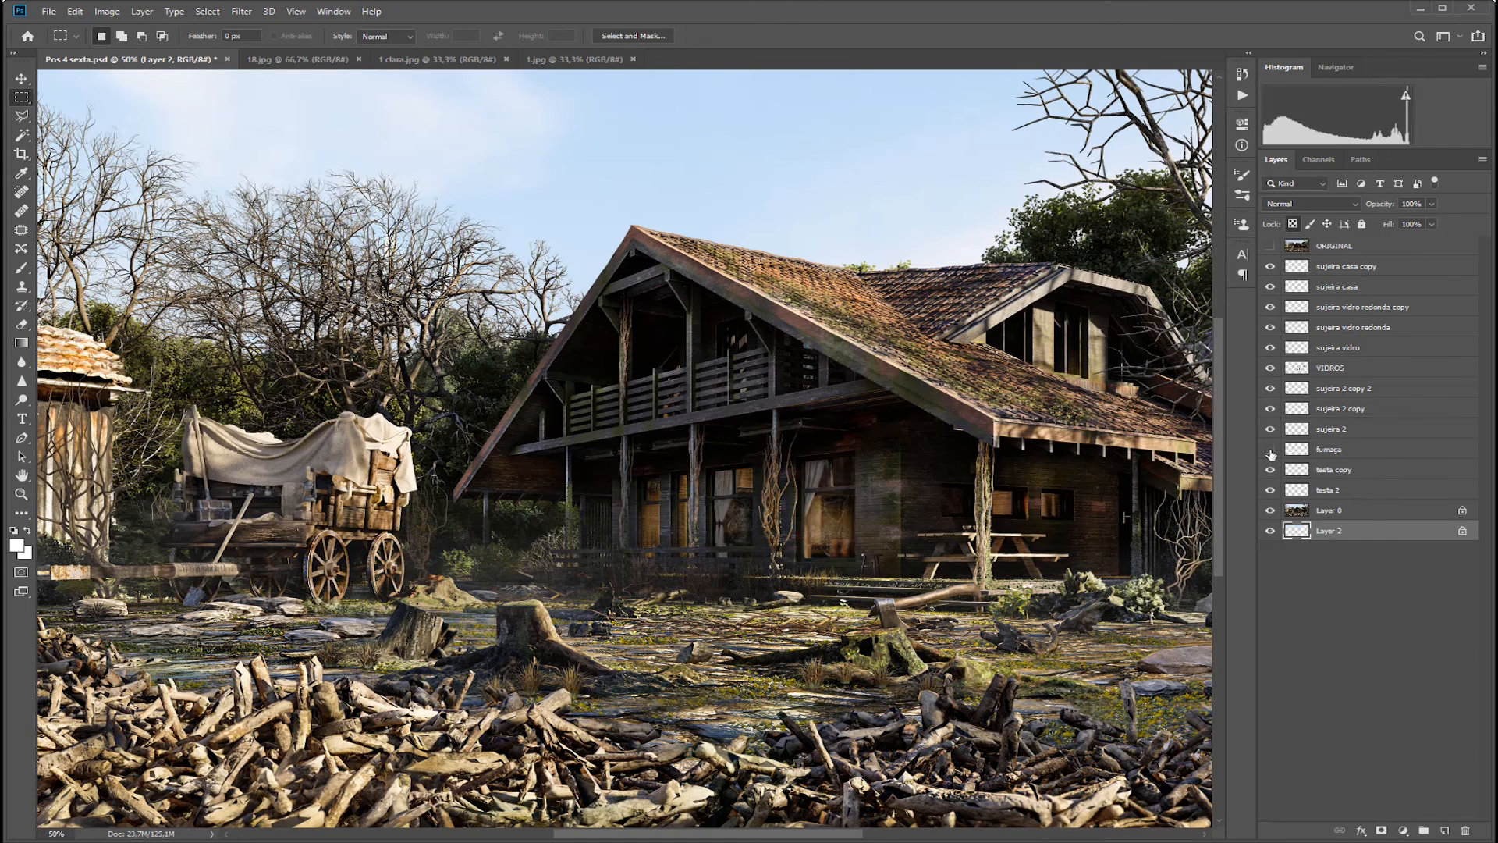
{"action": "left_click", "coordinate": [1271, 450]}
{"action": "left_click", "coordinate": [1271, 429]}
{"action": "left_click", "coordinate": [1271, 429]}
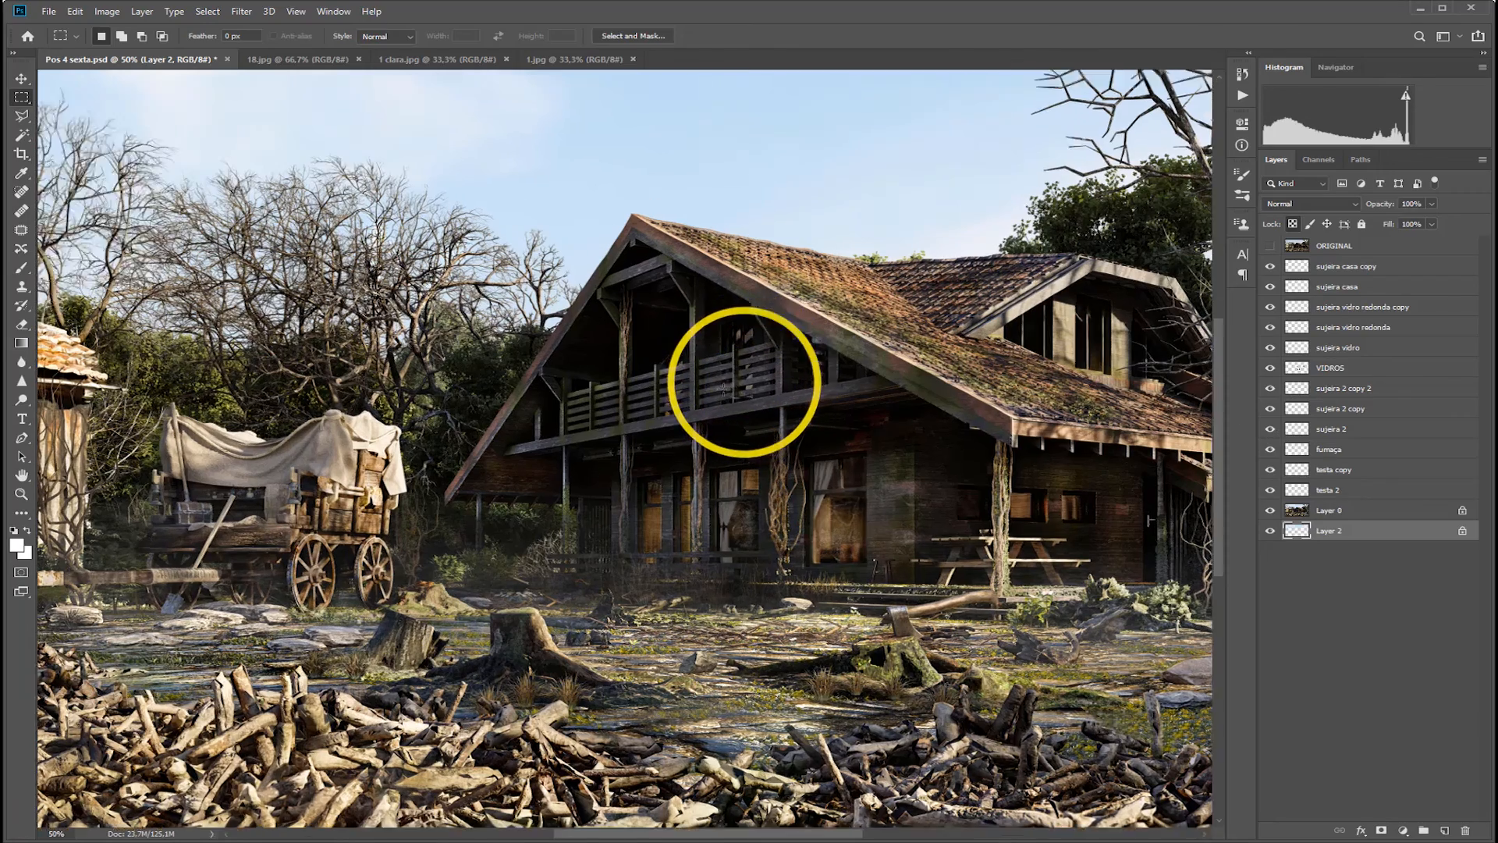
Compare the chalet's windows up close with and without the VIDROS glass layer by toggling its visibility
{"action": "key", "text": "ctrl+plus"}
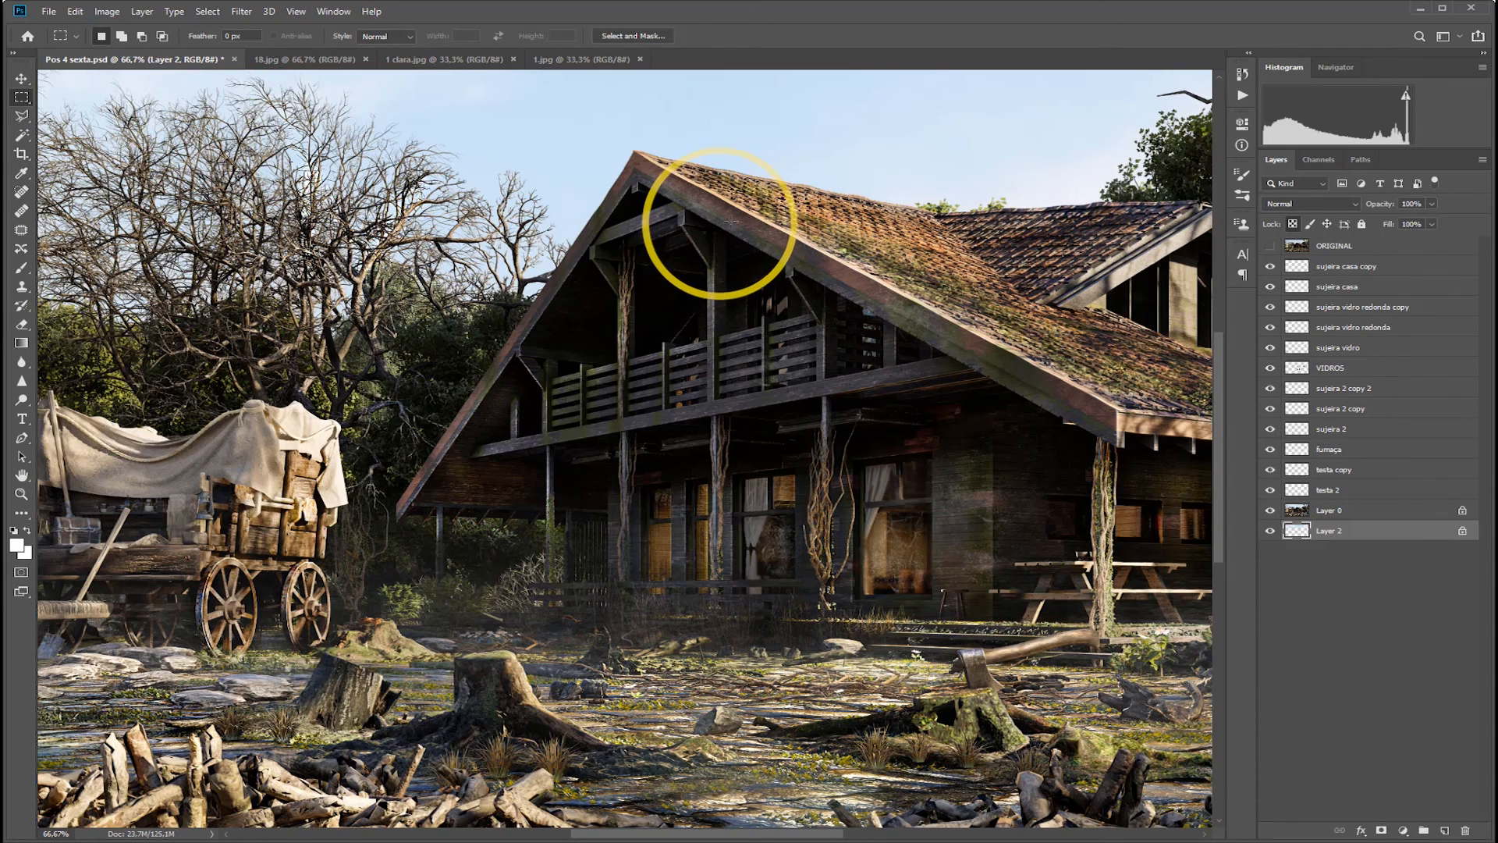
{"action": "left_click", "coordinate": [1271, 368]}
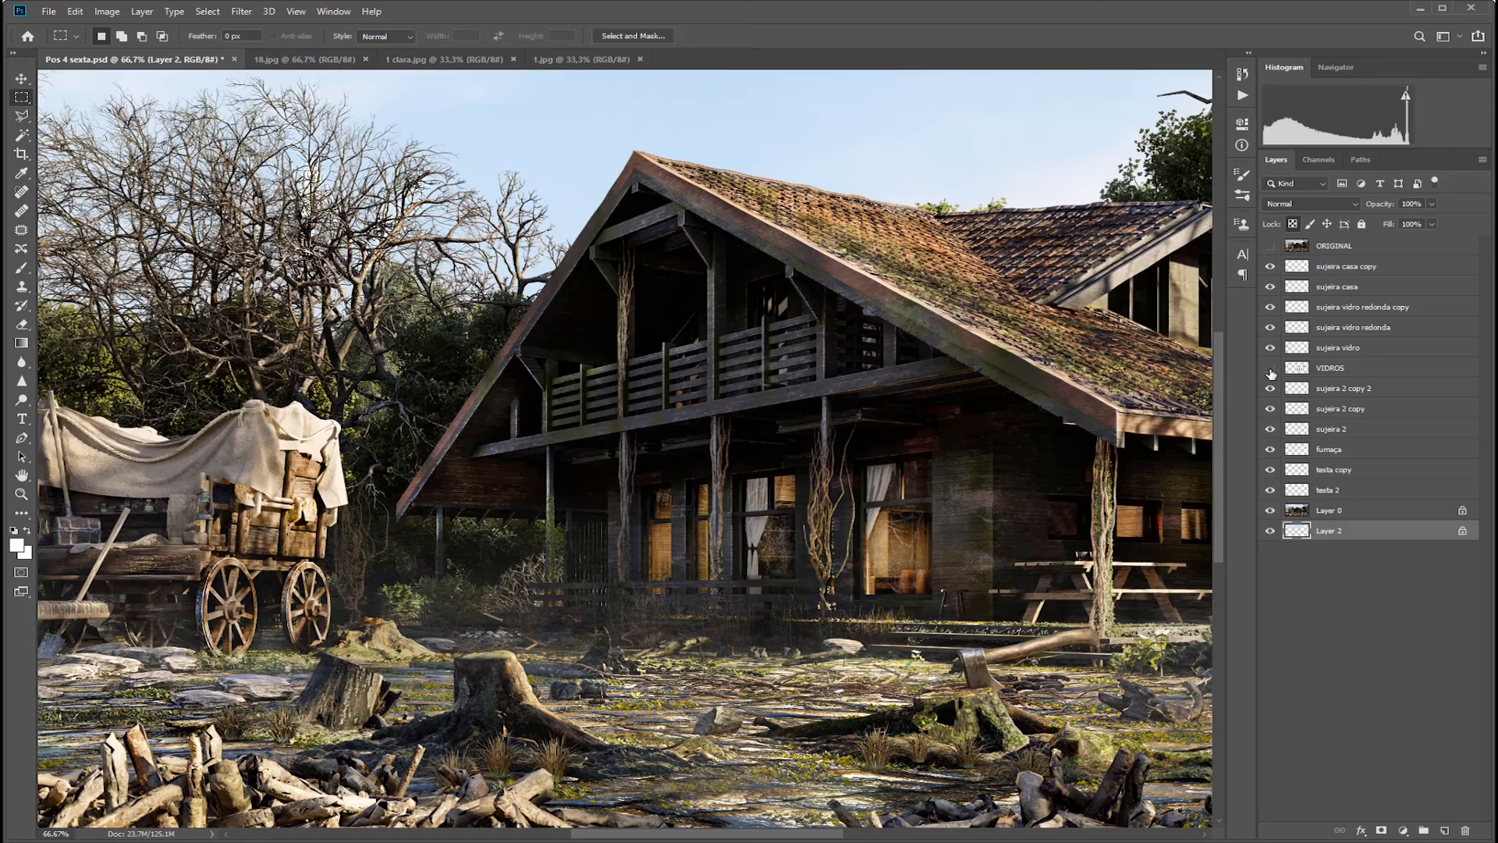
{"action": "key", "text": "ctrl+minus"}
{"action": "key", "text": "ctrl+minus"}
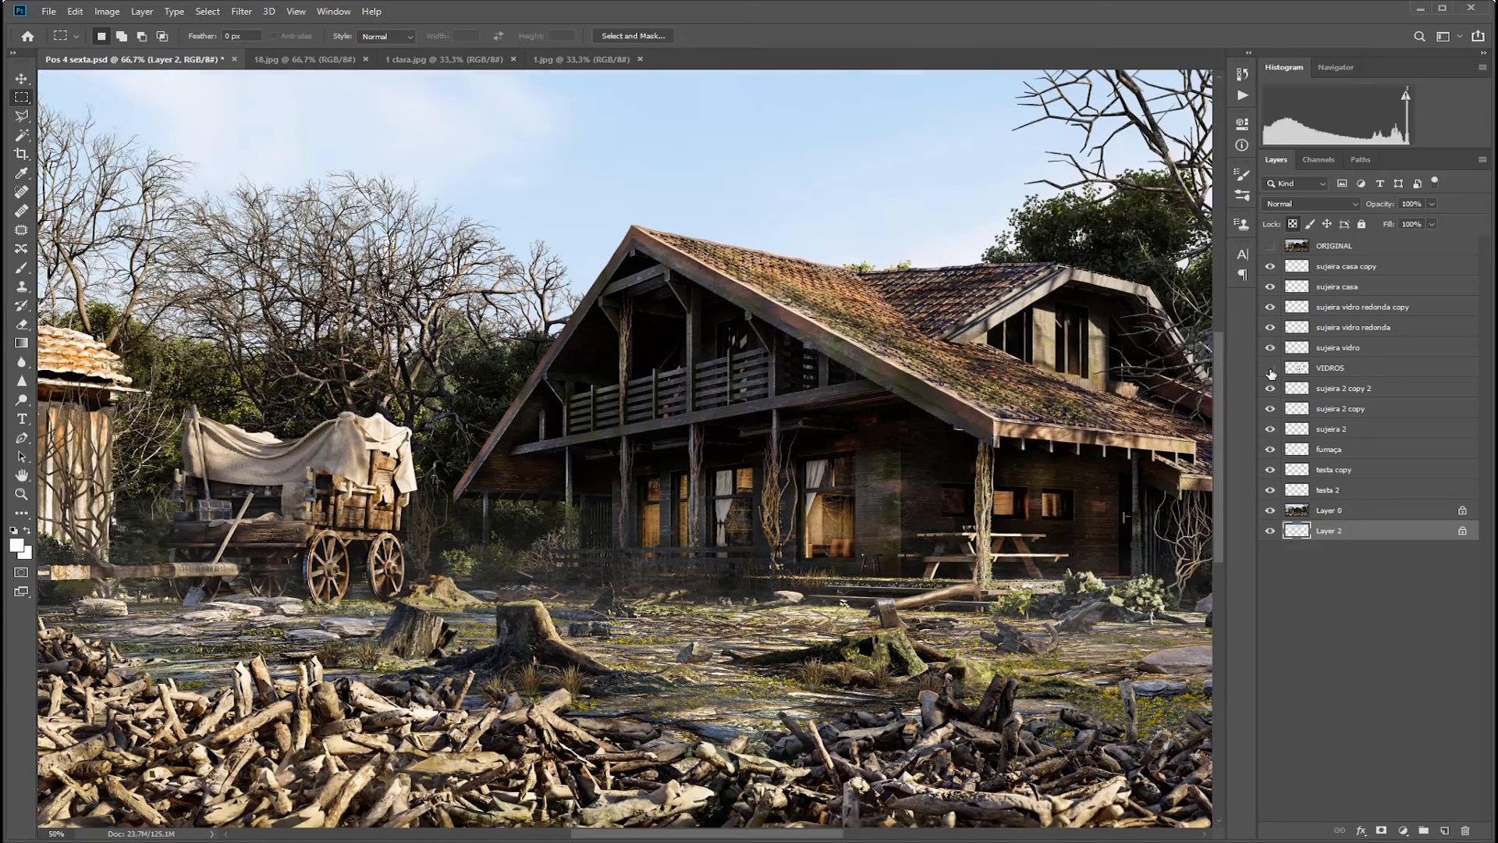
{"action": "key", "text": "ctrl+plus"}
{"action": "key", "text": "ctrl+plus"}
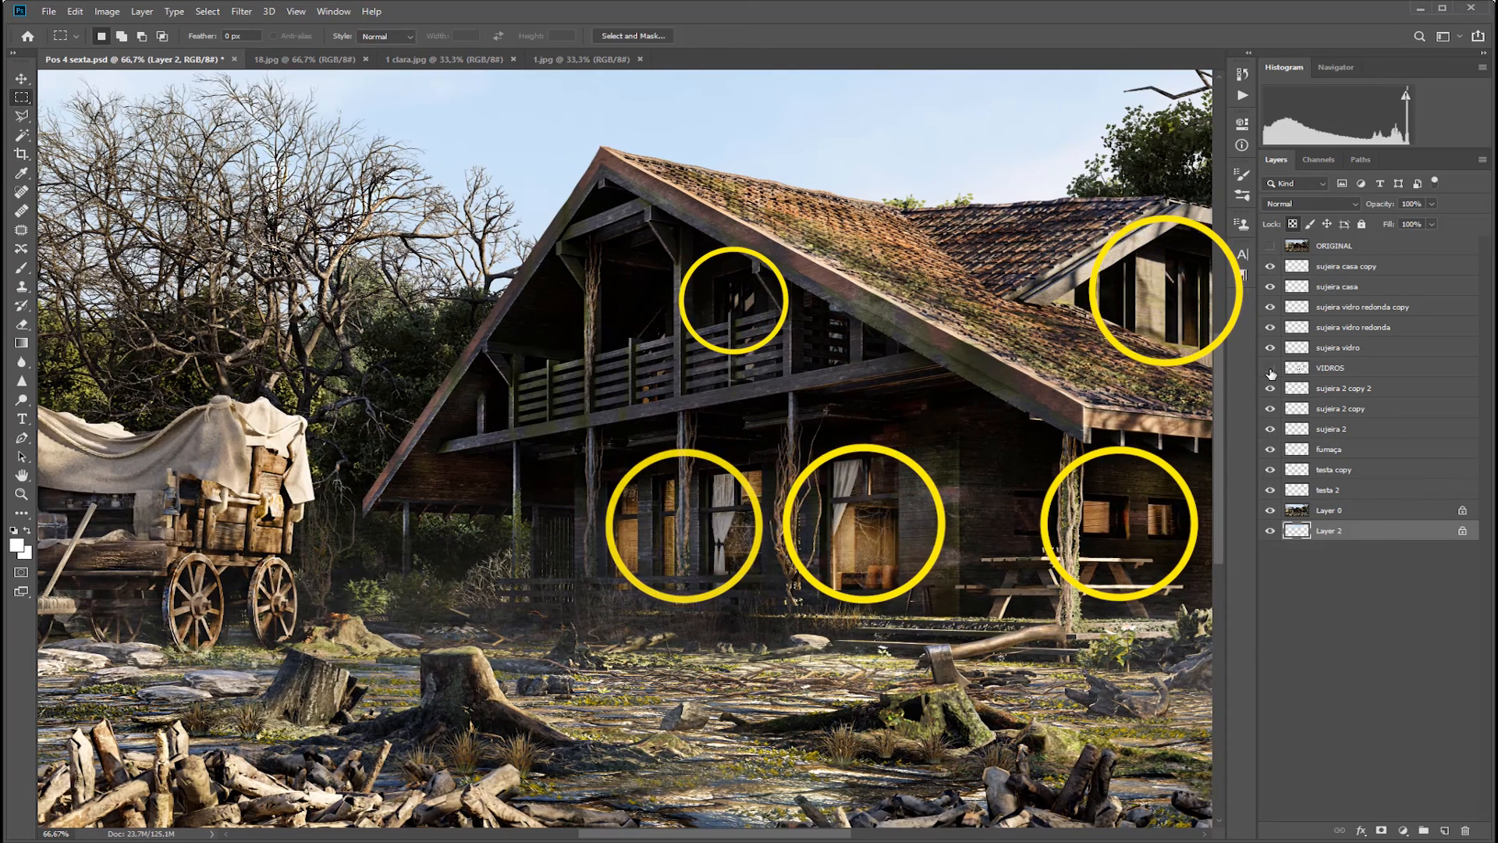
{"action": "left_click", "coordinate": [1271, 368]}
{"action": "left_click", "coordinate": [1270, 369]}
{"action": "left_click", "coordinate": [1270, 368]}
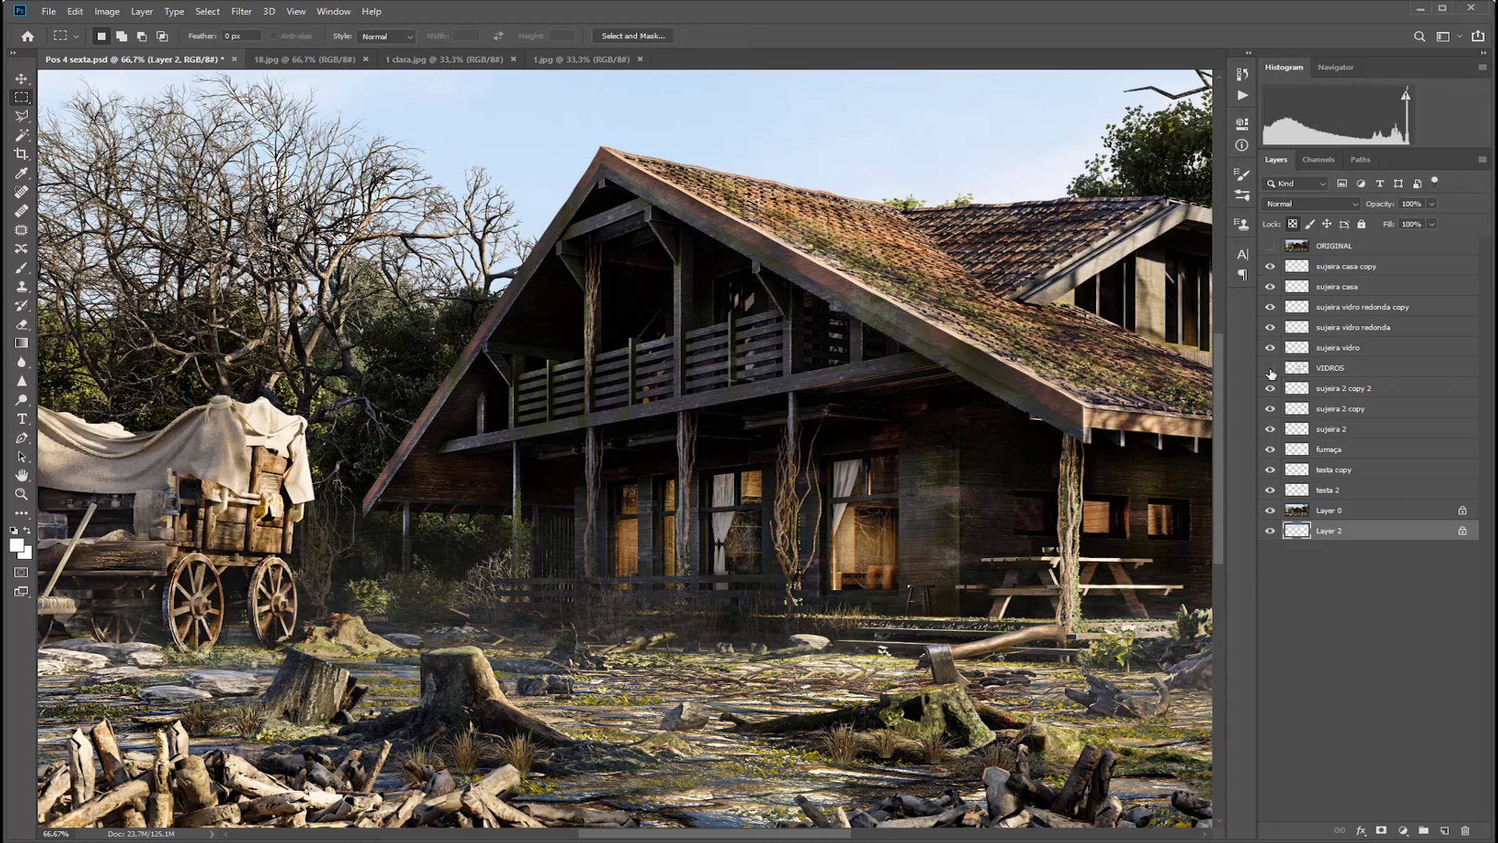
Darken the VIDROS layer with a Brightness/Contrast adjustment, setting brightness to -18
{"action": "left_click", "coordinate": [107, 12]}
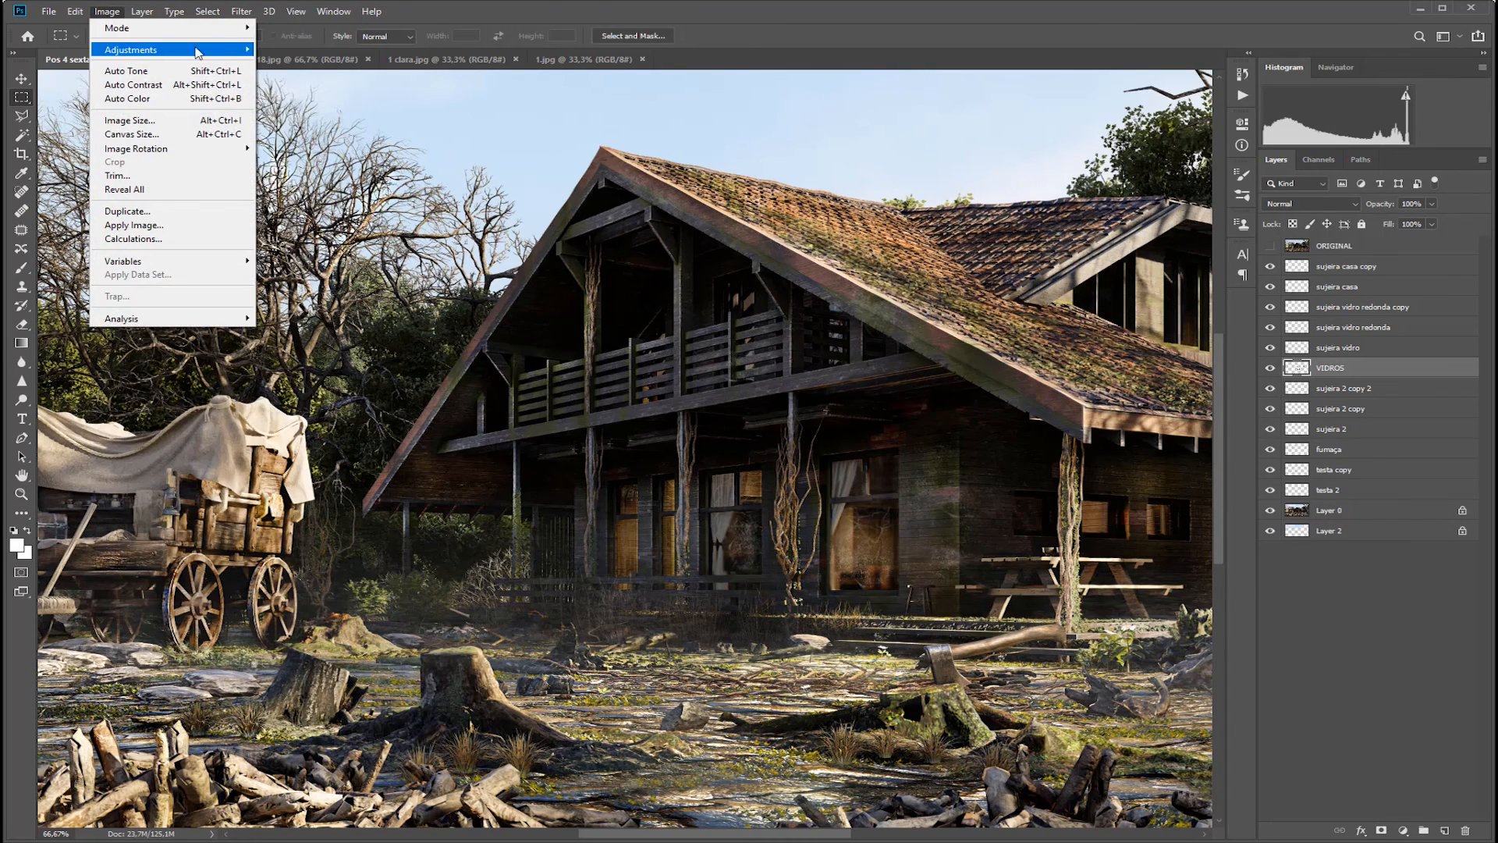
{"action": "mouse_move", "coordinate": [125, 50]}
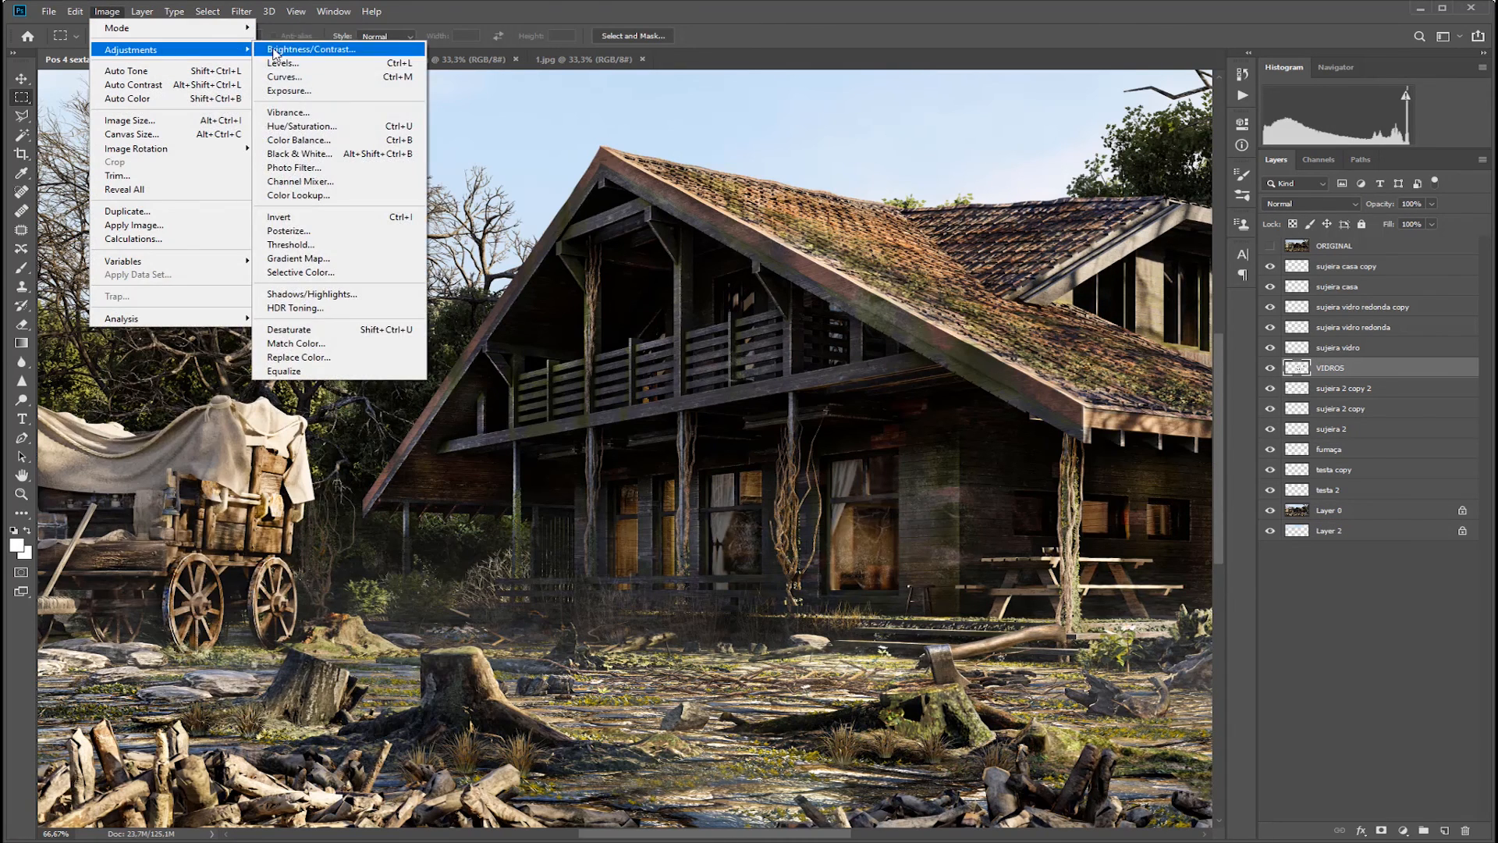
{"action": "left_click", "coordinate": [273, 49]}
{"action": "left_click_drag", "start_coordinate": [1137, 263], "coordinate": [1155, 325]}
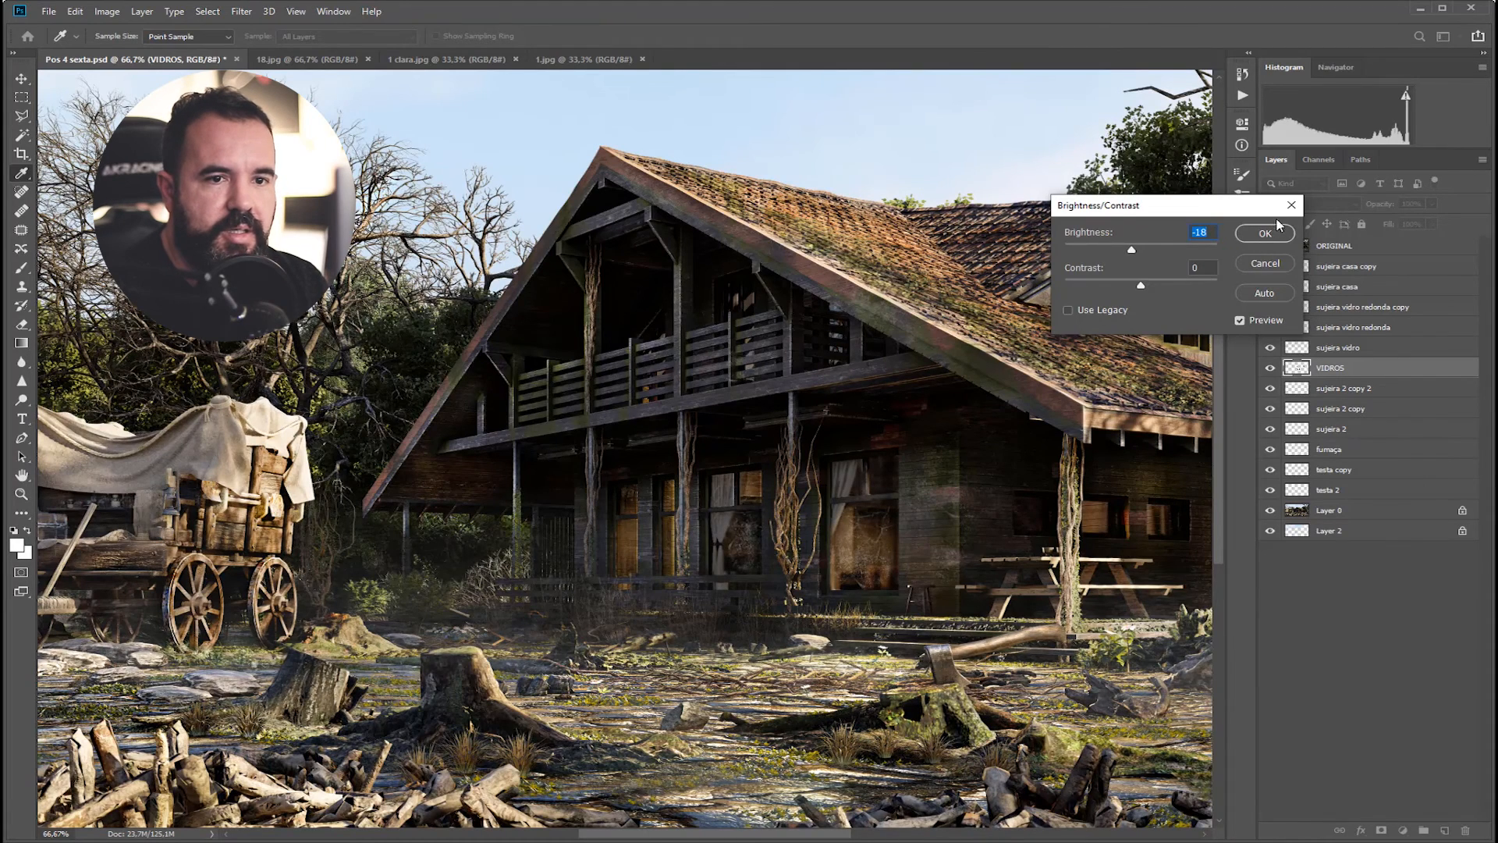
{"action": "left_click", "coordinate": [1277, 228]}
{"action": "key", "text": "m"}
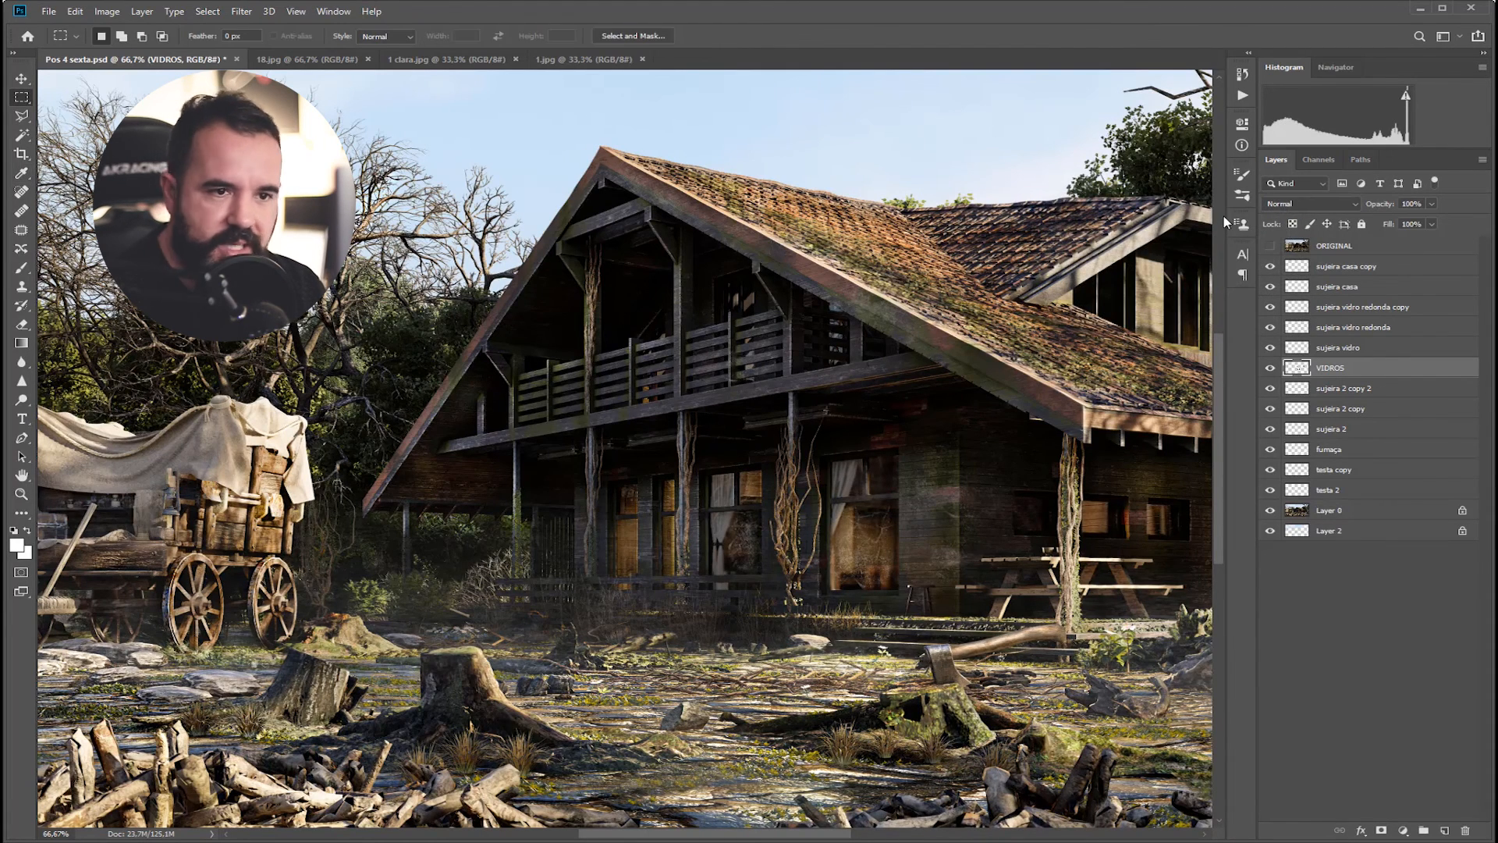
Compare the house walls with and without the sujeira casa copy dirt layer, leaving it visible
{"action": "key", "text": "ctrl+minus"}
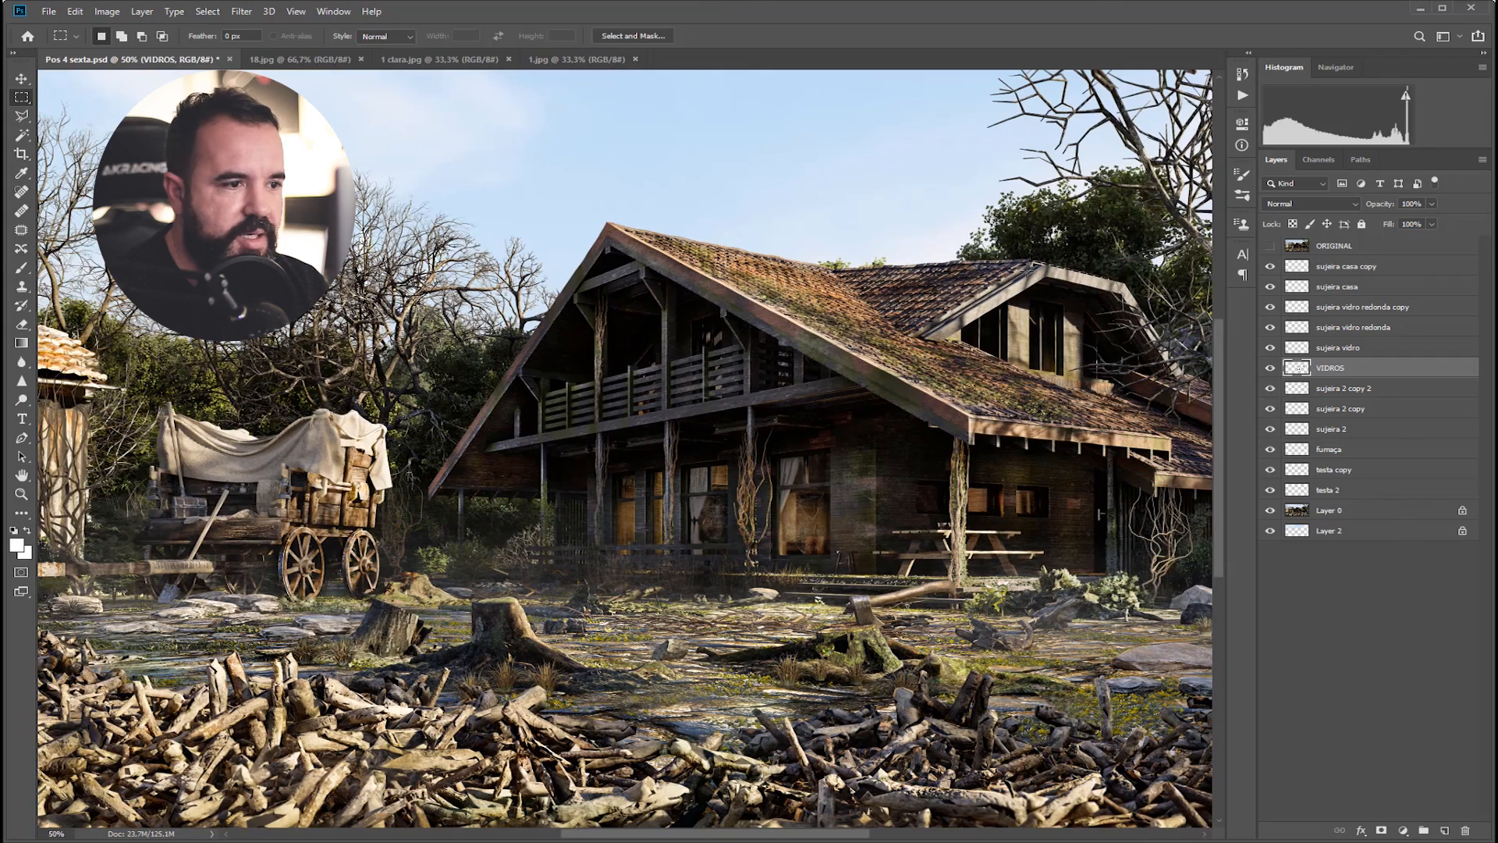
{"action": "key", "text": "ctrl+plus"}
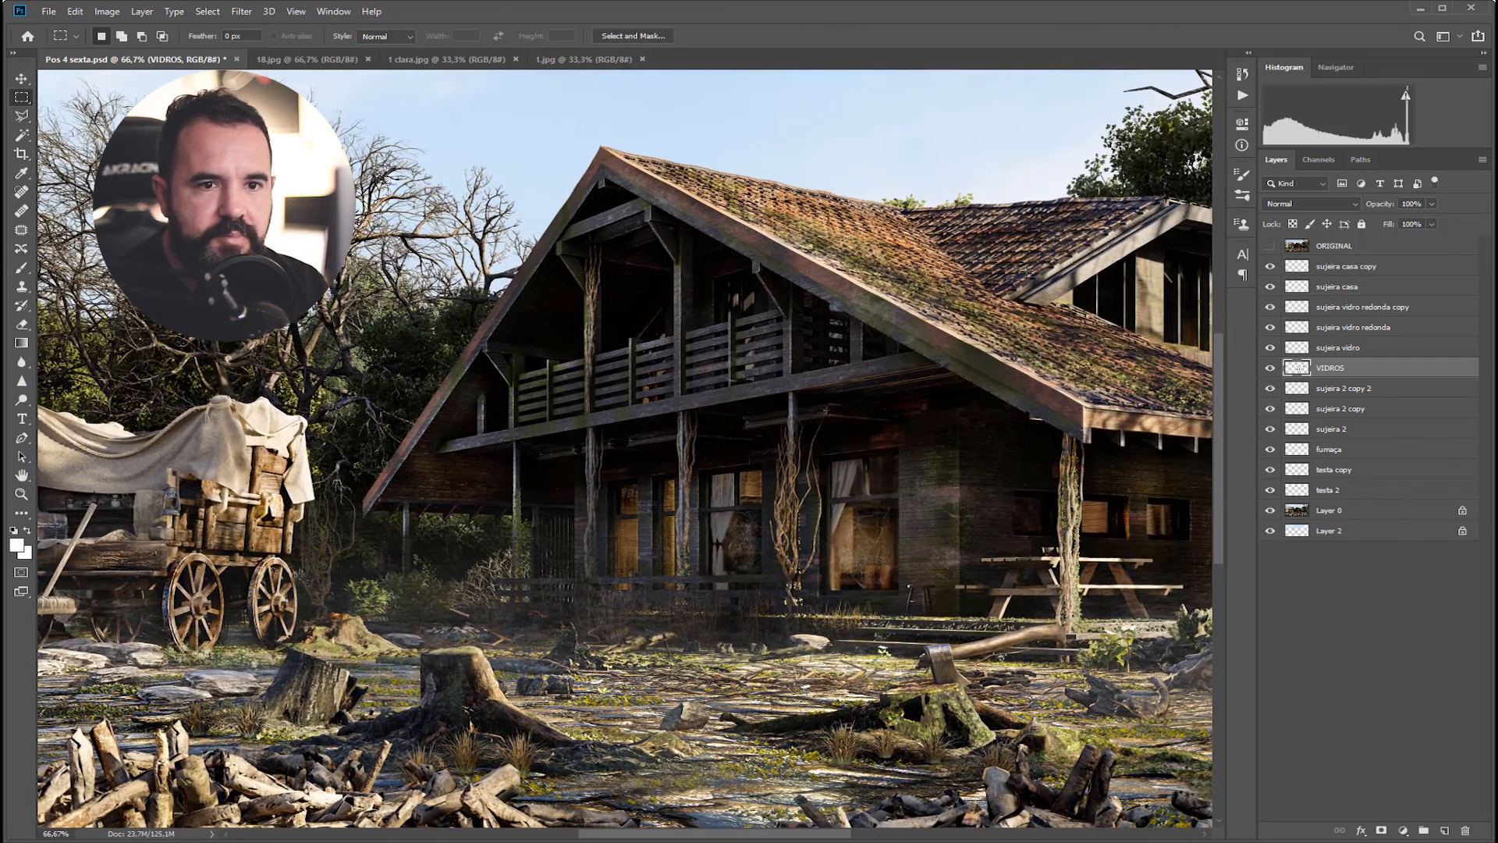
{"action": "left_click", "coordinate": [1271, 266]}
{"action": "left_click", "coordinate": [1270, 266]}
{"action": "key", "text": "ctrl+minus"}
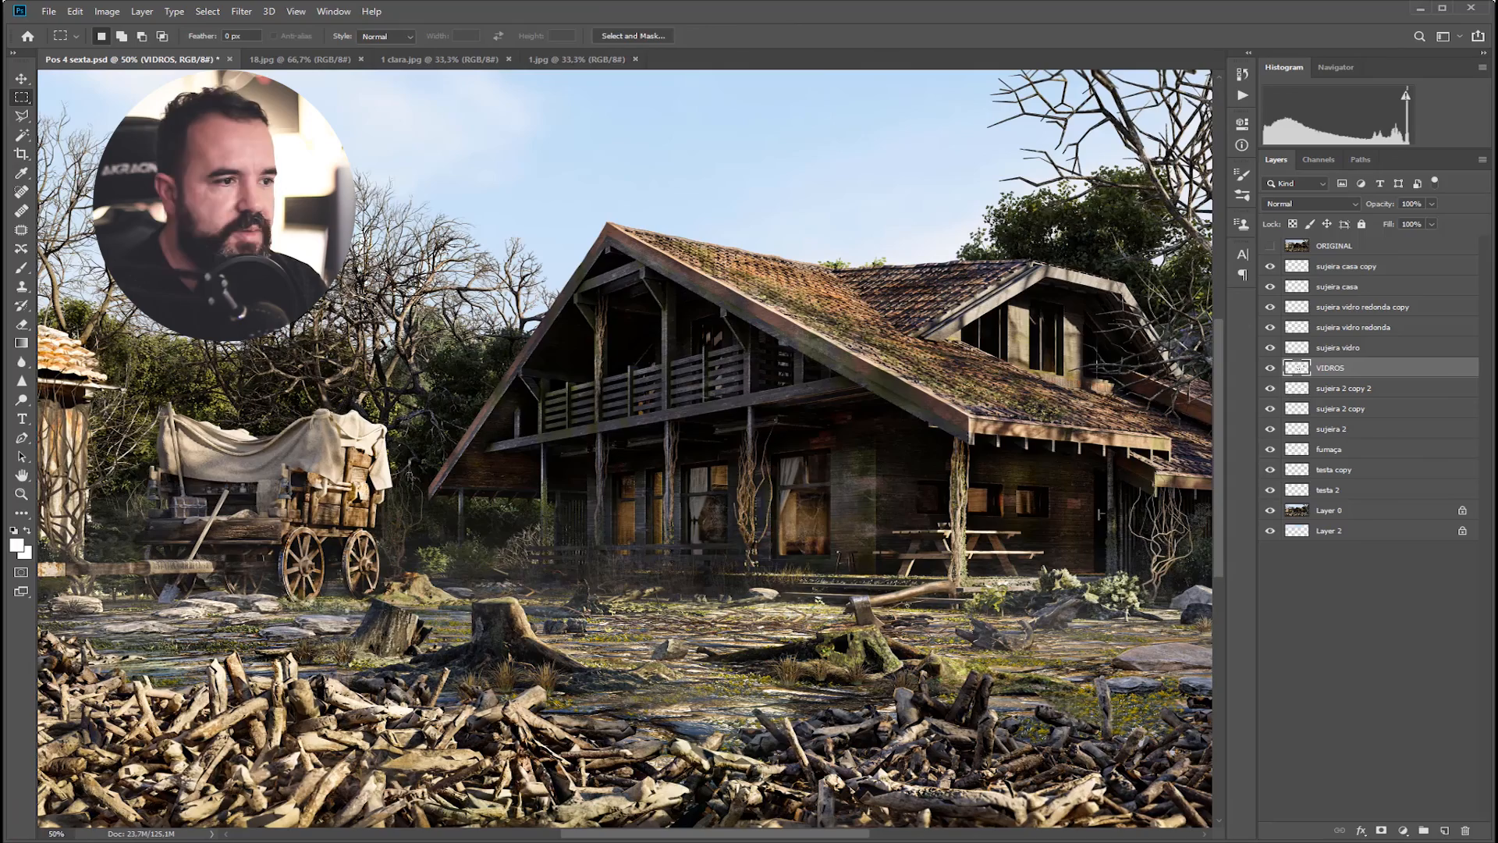
{"action": "key", "text": "ctrl+minus"}
{"action": "key", "text": "ctrl+plus"}
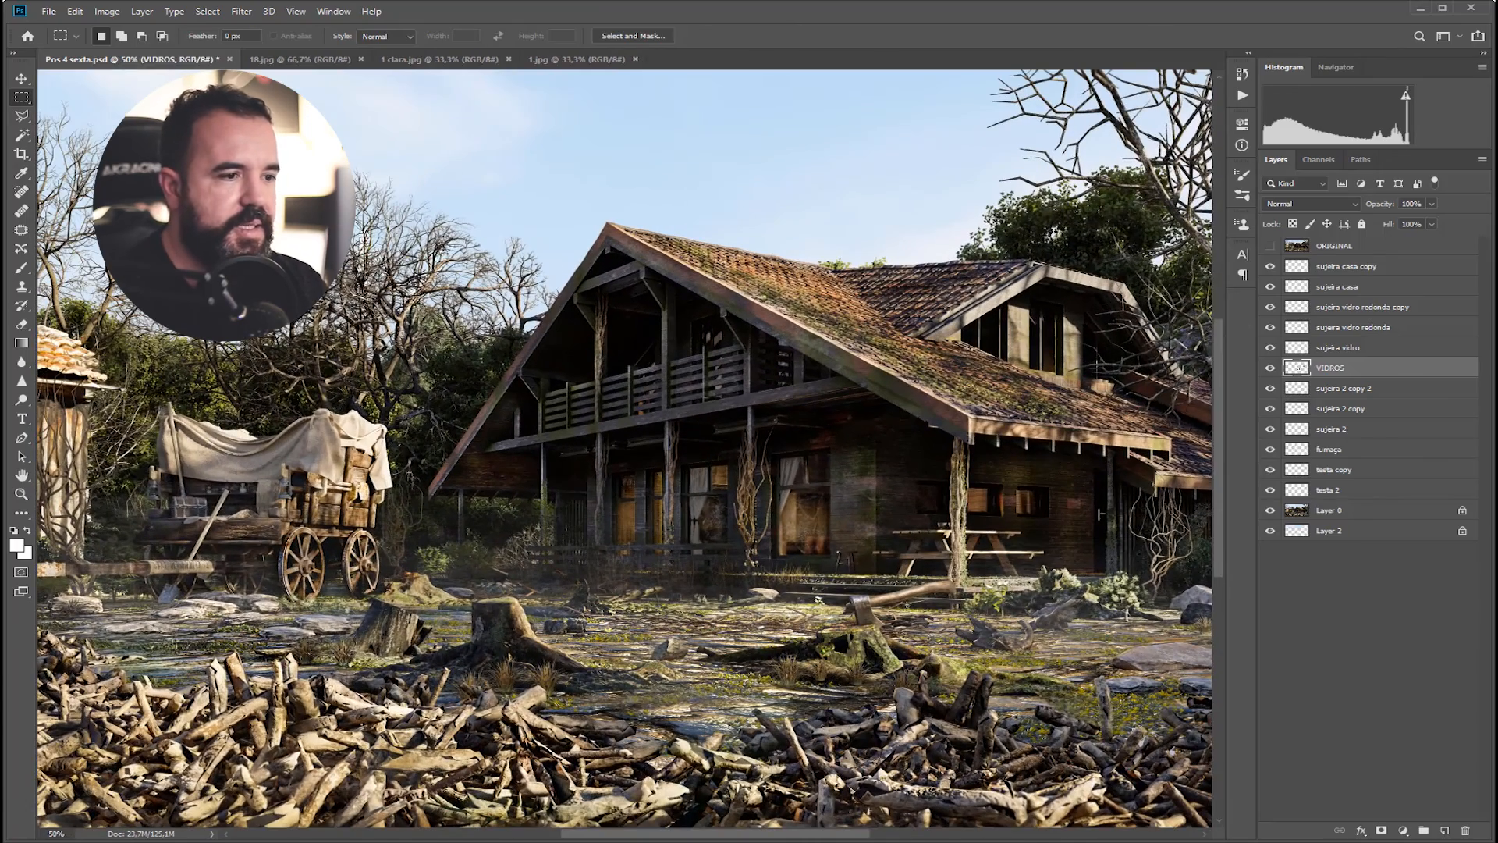
{"action": "left_click_drag", "start_coordinate": [302, 555], "coordinate": [415, 567]}
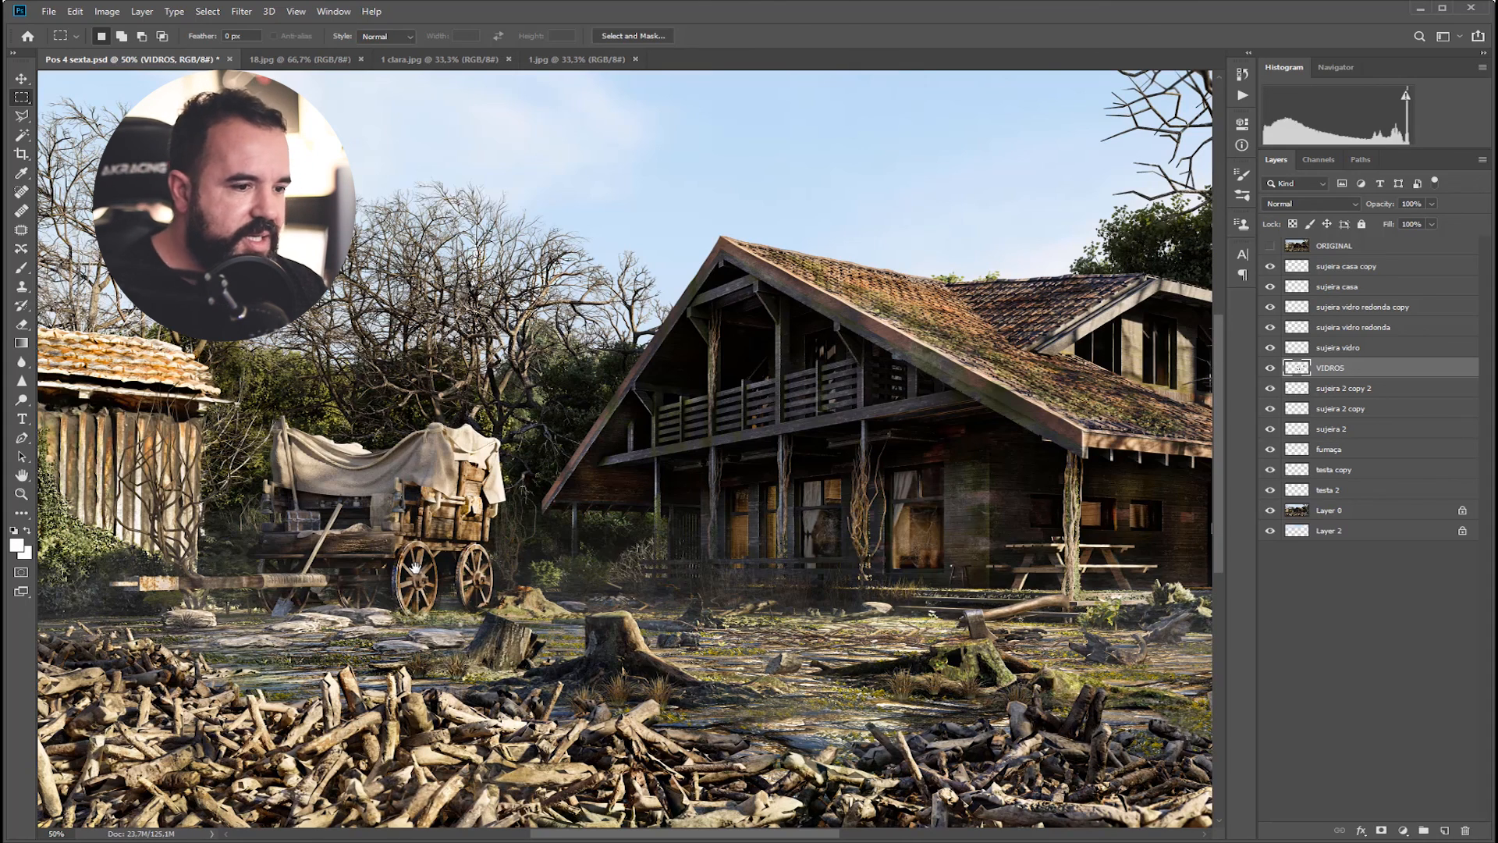
{"action": "key", "text": "ctrl+minus"}
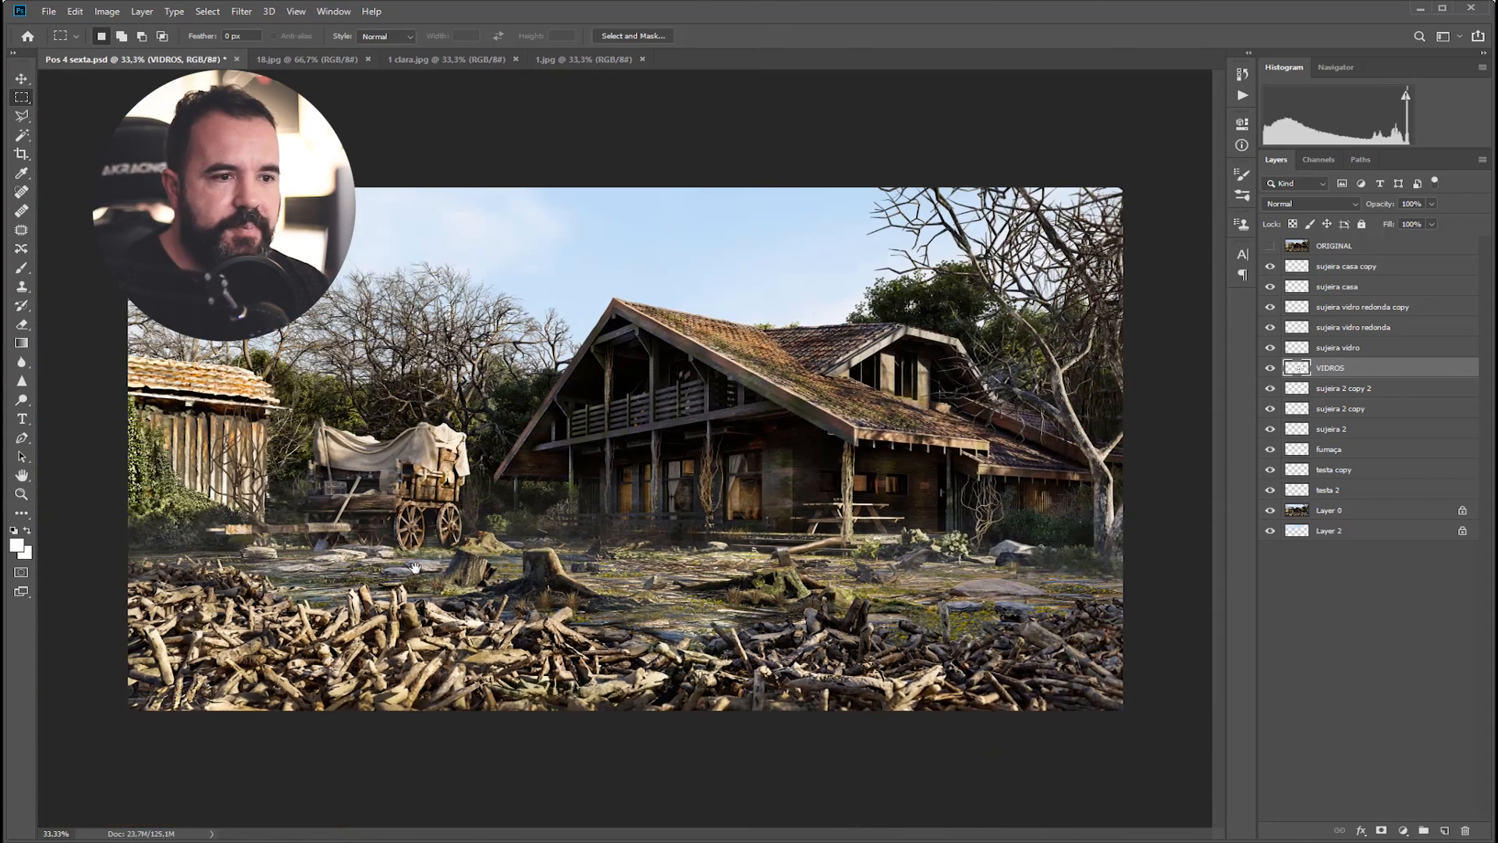
{"action": "key", "text": "ctrl+plus"}
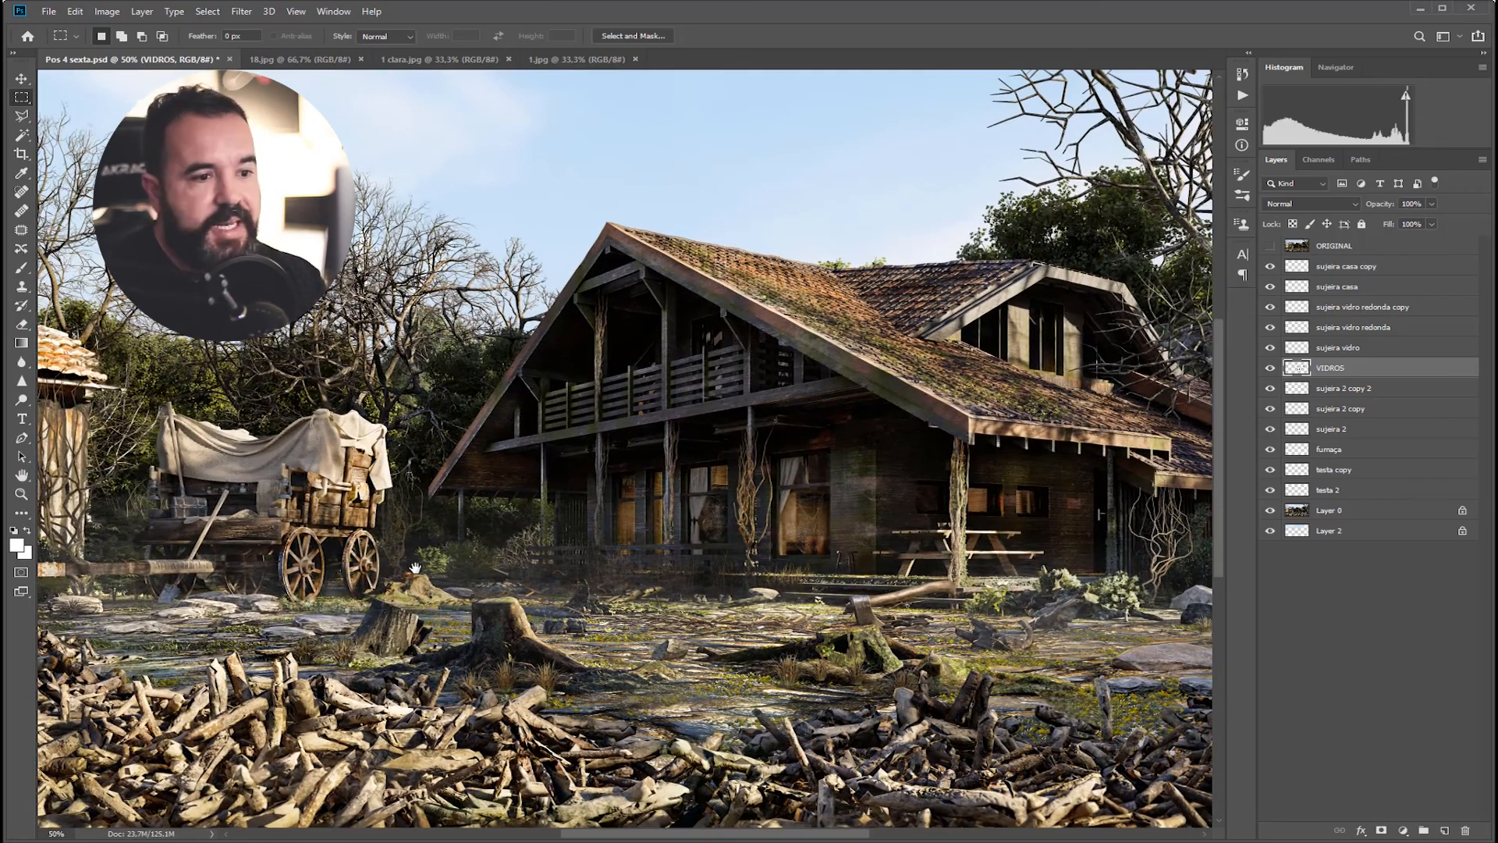